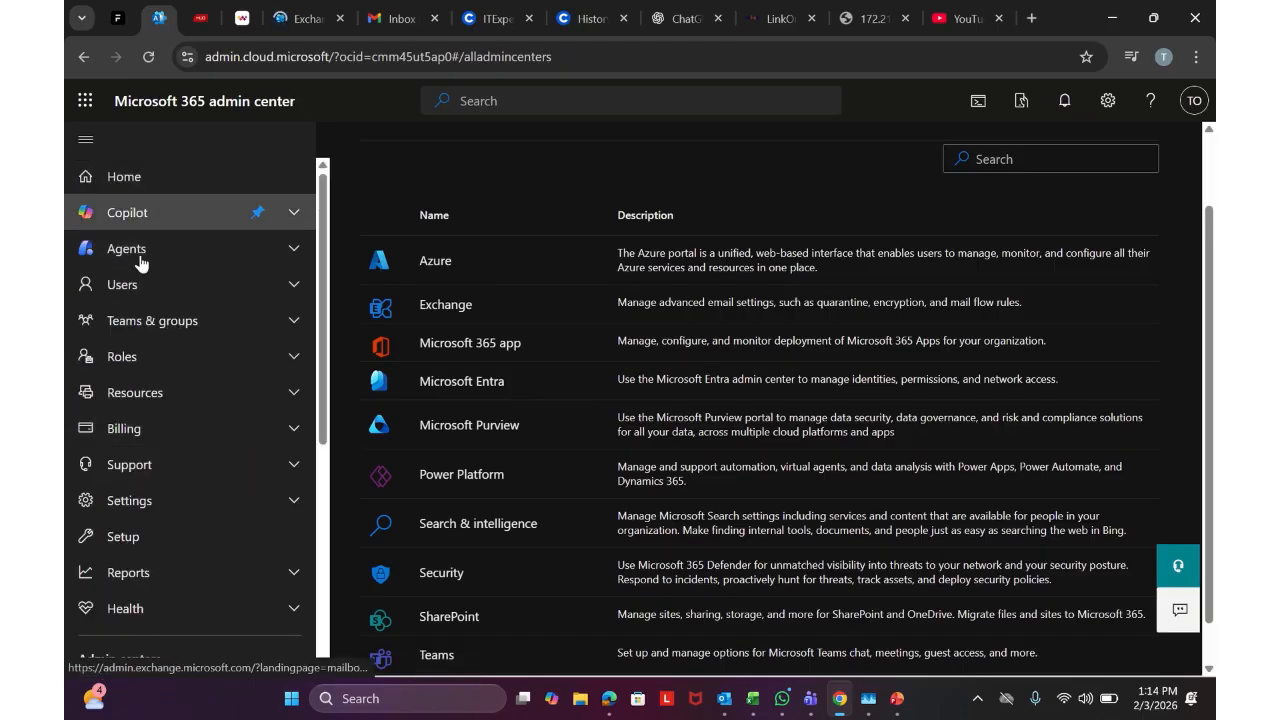
Expand the Users section in the admin center navigation
{"action": "left_click", "coordinate": [136, 285]}
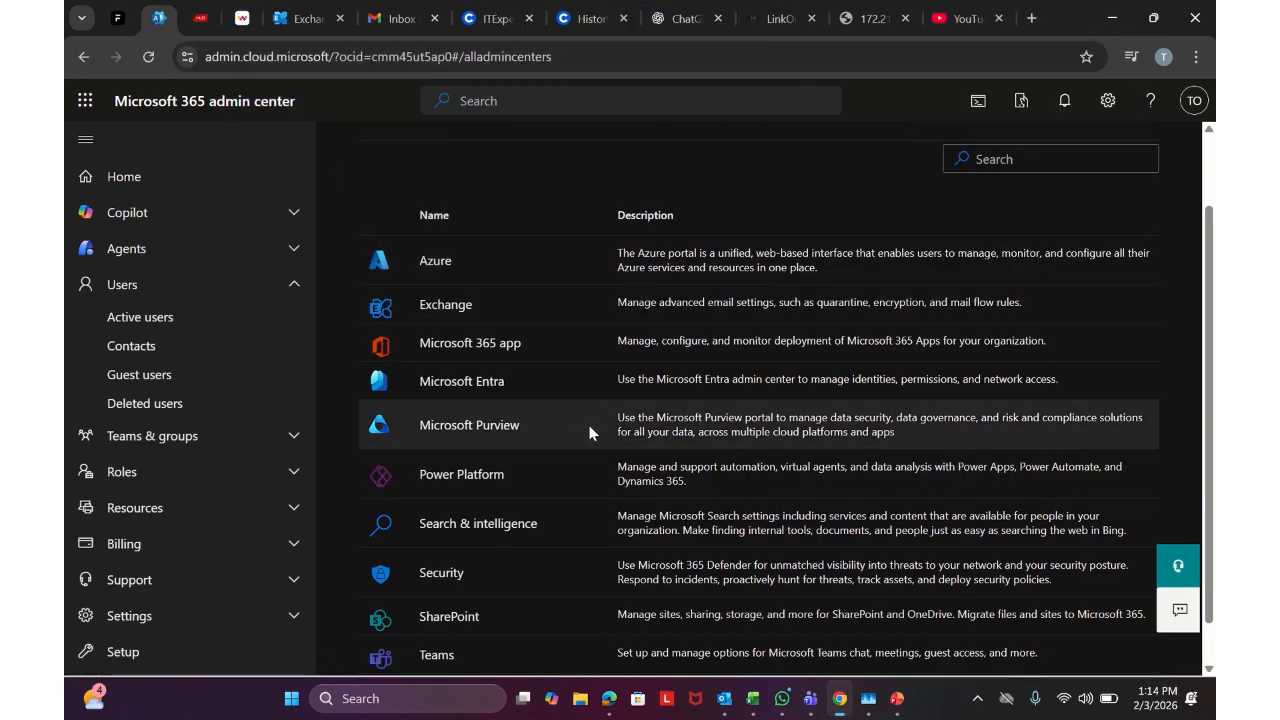
Switch over to the YouTube tab in Chrome
{"action": "left_click", "coordinate": [968, 20]}
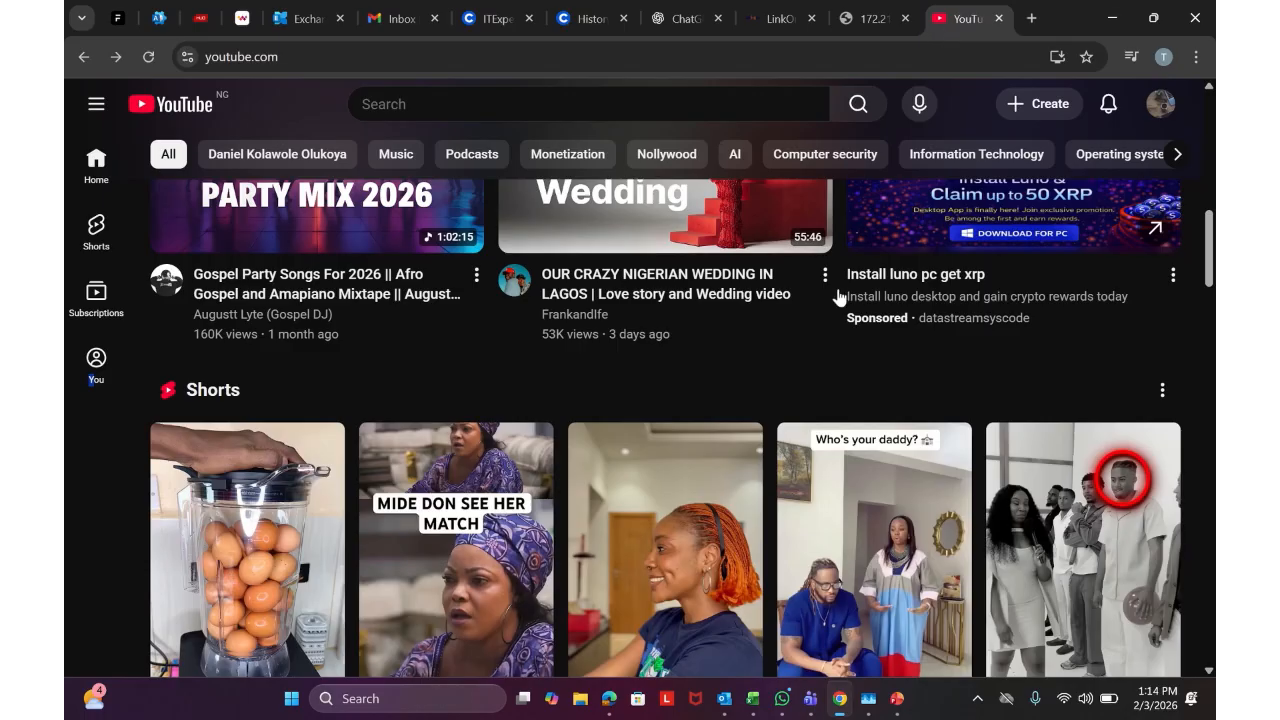
Open the 'OUR CRAZY NIGERIAN WEDDING IN LAGOS' video from the YouTube home feed
{"action": "scroll", "coordinate": [907, 307], "scroll_direction": "down", "scroll_amount": 10}
{"action": "scroll", "coordinate": [908, 307], "scroll_direction": "up", "scroll_amount": 16}
{"action": "scroll", "coordinate": [907, 301], "scroll_direction": "up", "scroll_amount": 3}
{"action": "scroll", "coordinate": [908, 303], "scroll_direction": "down", "scroll_amount": 10}
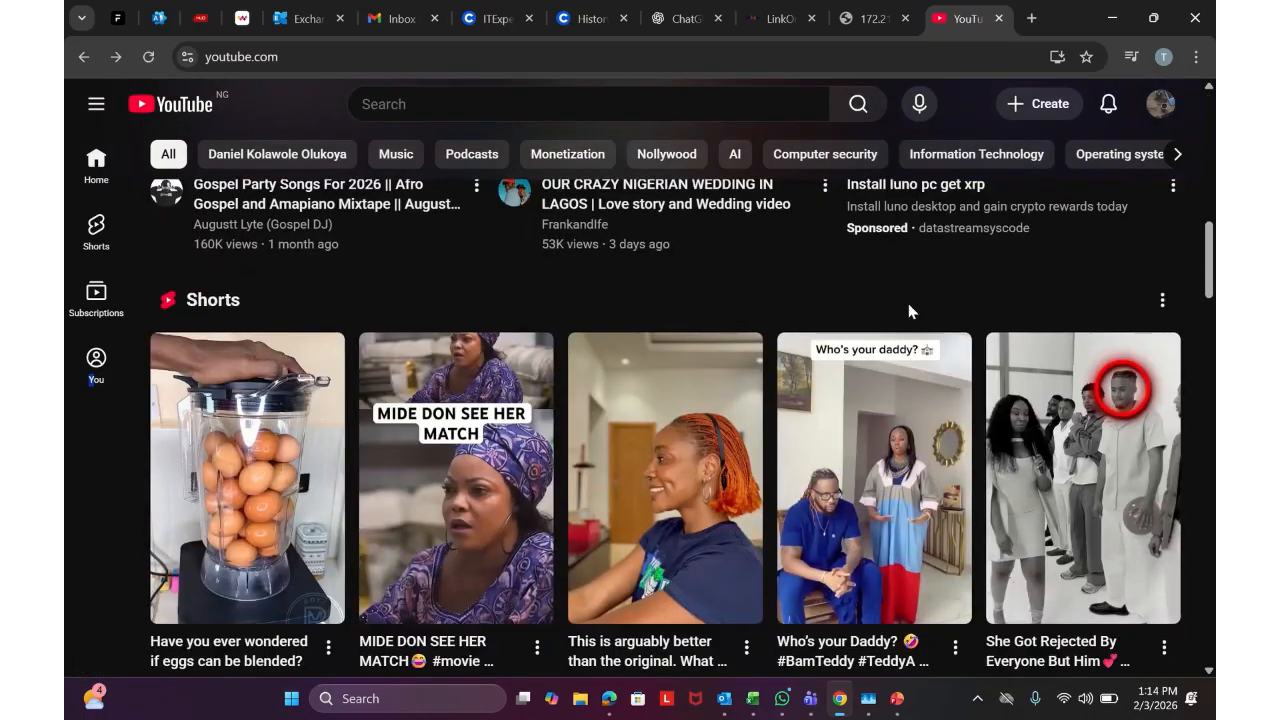
{"action": "scroll", "coordinate": [908, 305], "scroll_direction": "up", "scroll_amount": 3}
{"action": "mouse_move", "coordinate": [648, 385]}
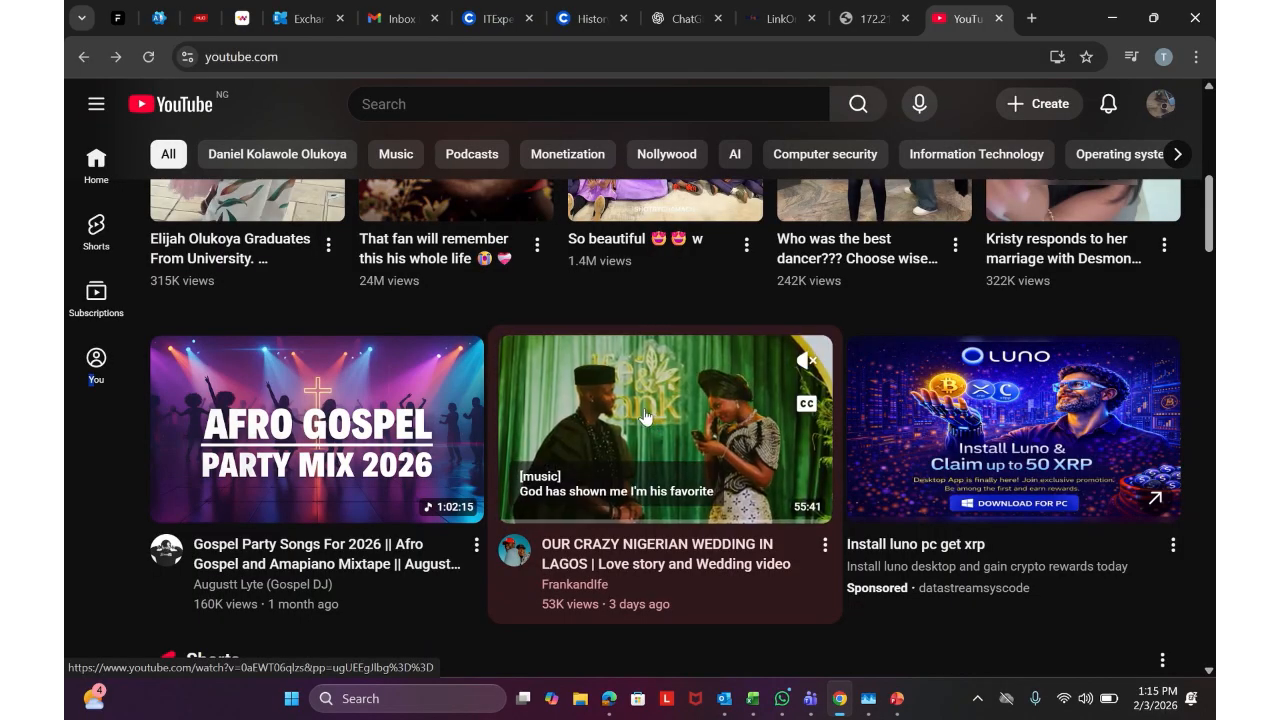
{"action": "left_click", "coordinate": [590, 412]}
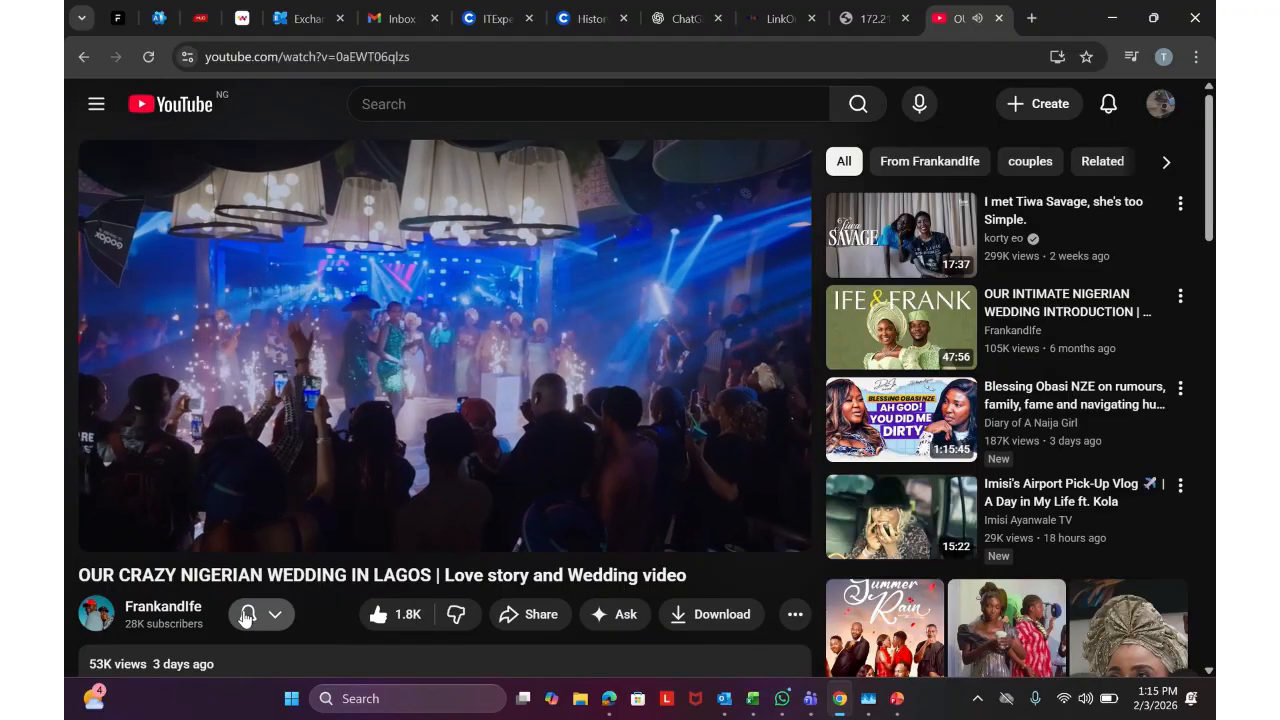
Unsubscribe from the channel, resubscribe, and set its notification bell to All
{"action": "left_click", "coordinate": [246, 614]}
{"action": "left_click", "coordinate": [300, 566]}
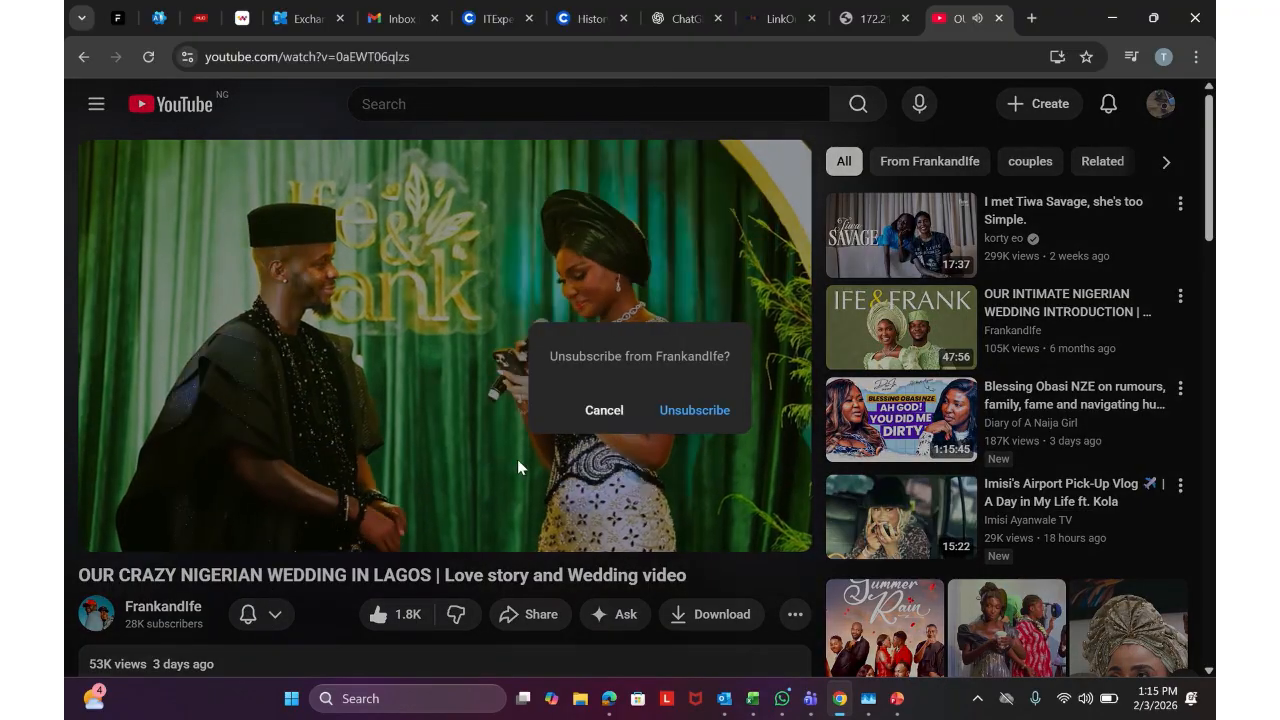
{"action": "left_click", "coordinate": [694, 410]}
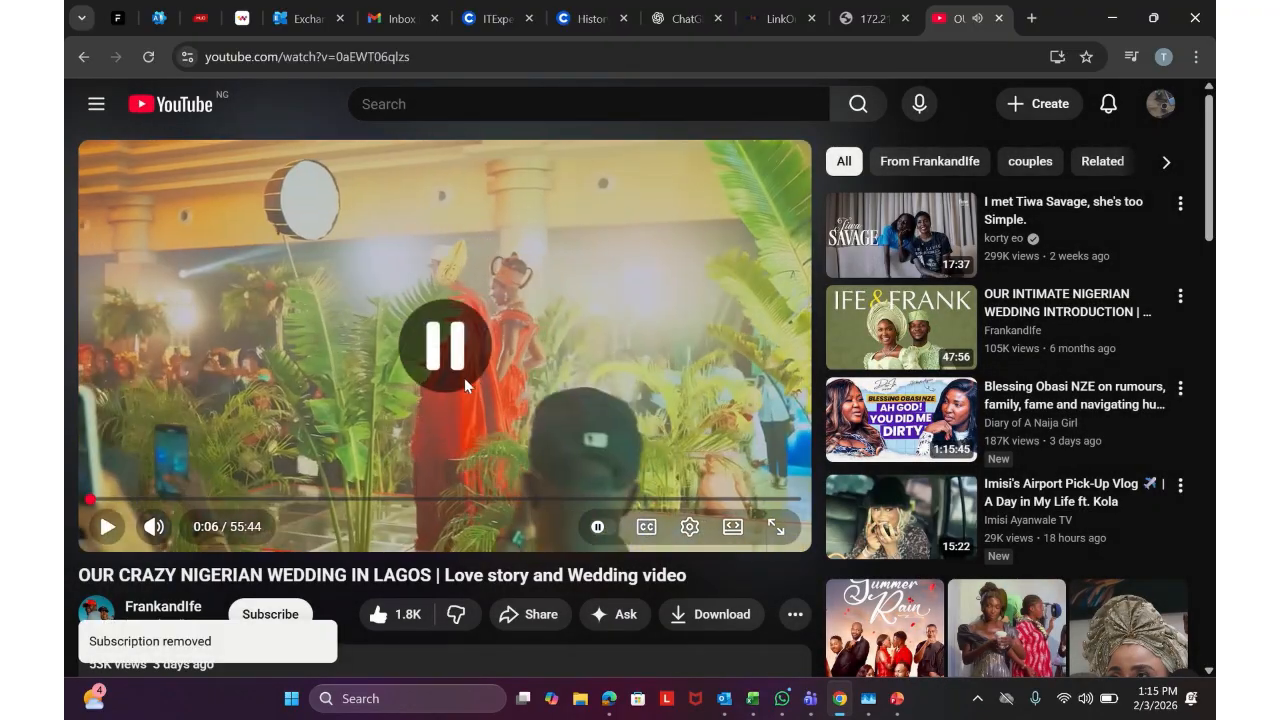
{"action": "left_click", "coordinate": [280, 614]}
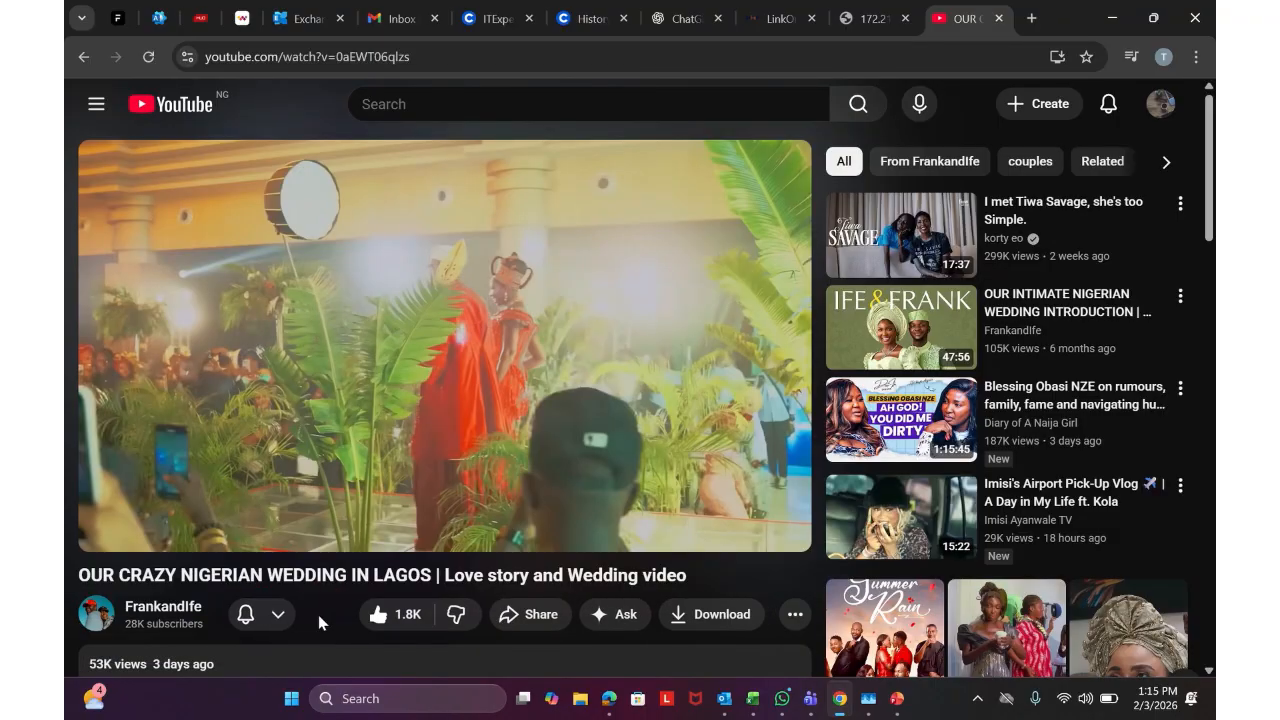
{"action": "left_click", "coordinate": [277, 614]}
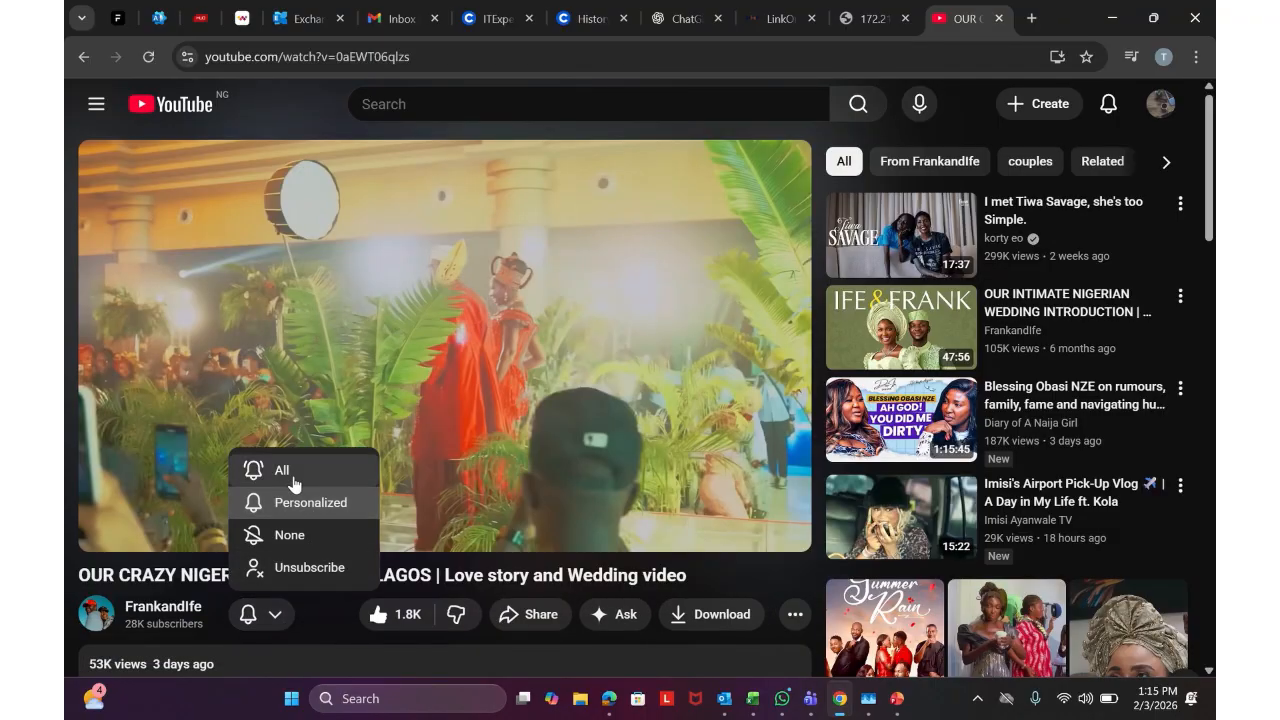
{"action": "left_click", "coordinate": [293, 478]}
{"action": "left_click", "coordinate": [281, 618]}
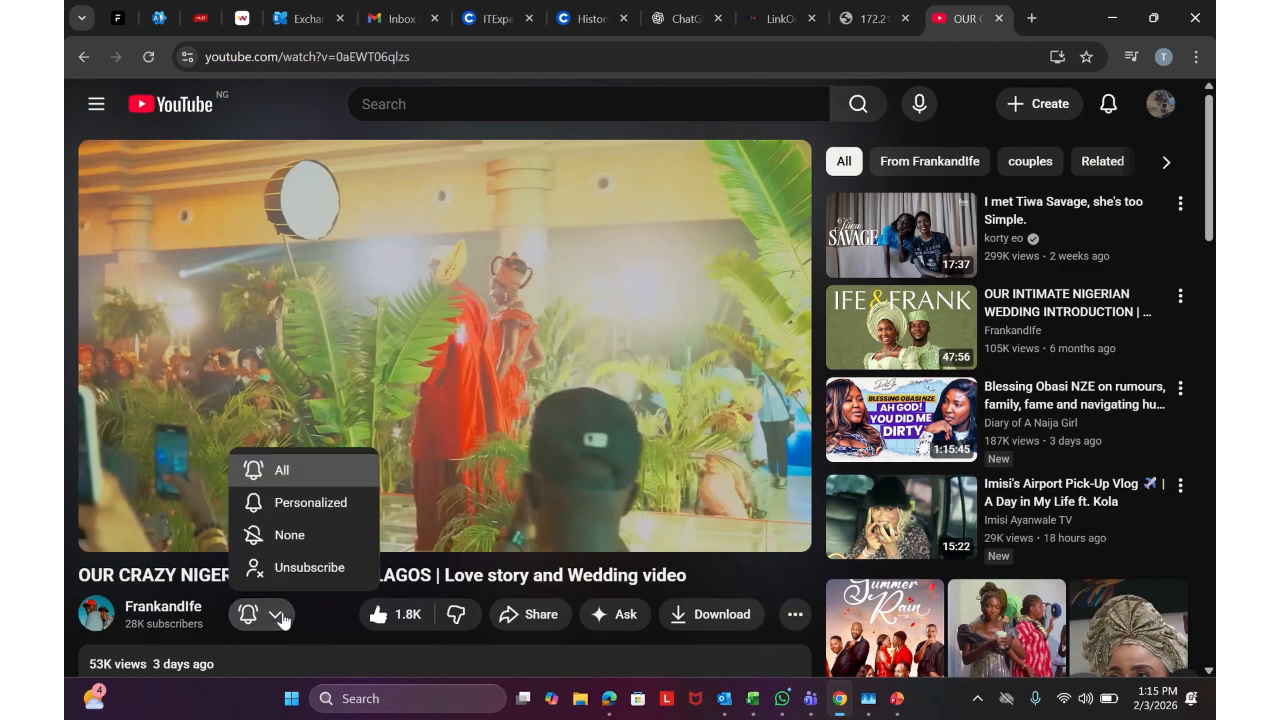
Toggle the video's like off and on, copy its share link, and go to your own channel
{"action": "left_click", "coordinate": [387, 618]}
{"action": "left_click", "coordinate": [387, 618]}
{"action": "left_click", "coordinate": [497, 614]}
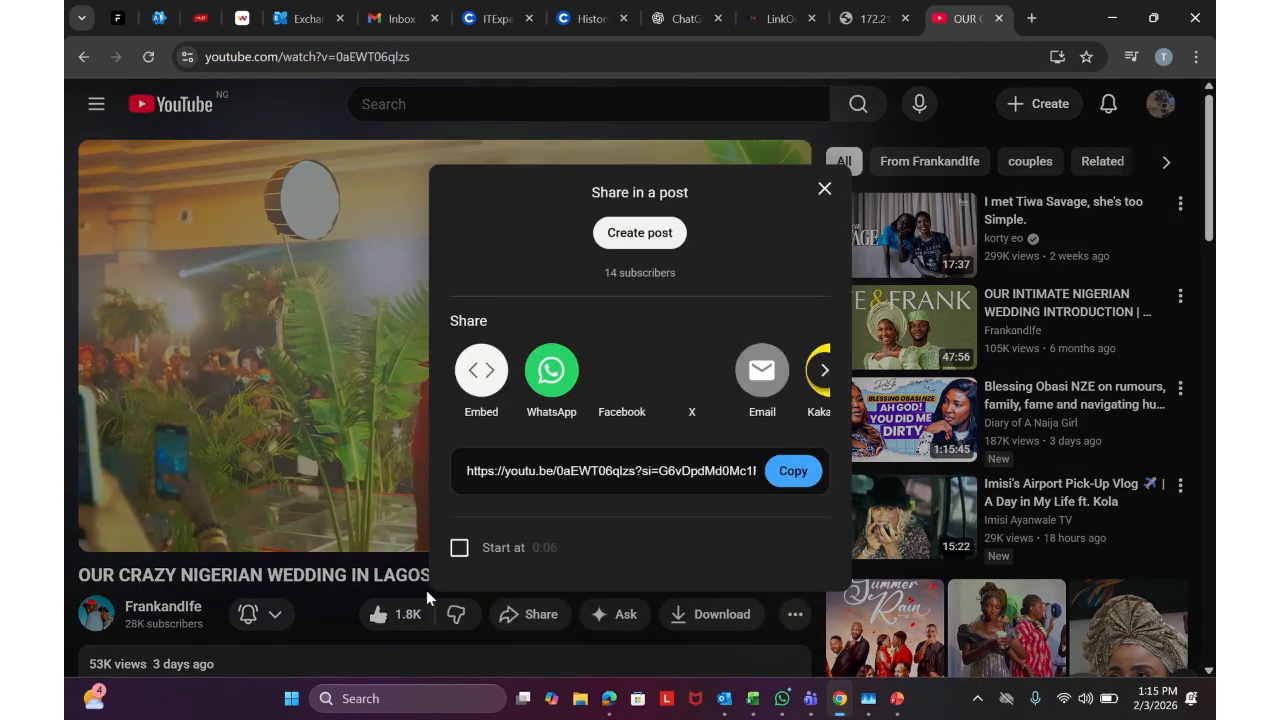
{"action": "left_click", "coordinate": [787, 476]}
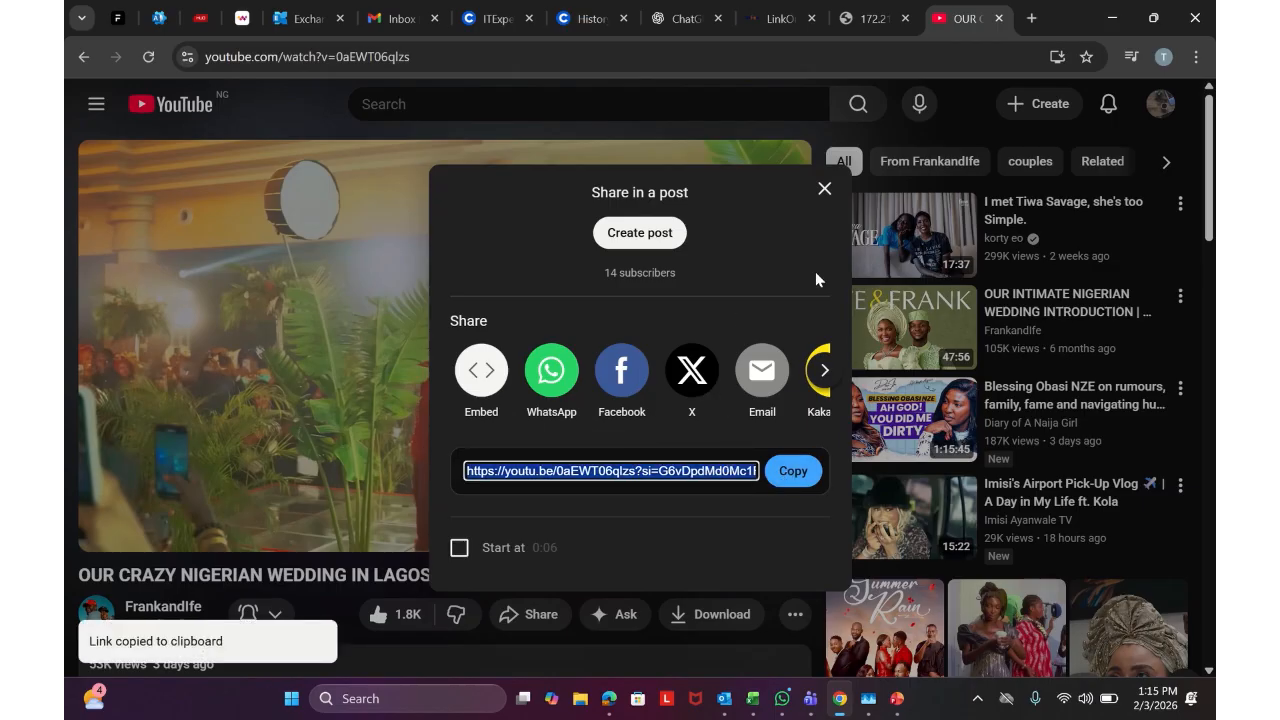
{"action": "left_click", "coordinate": [824, 189]}
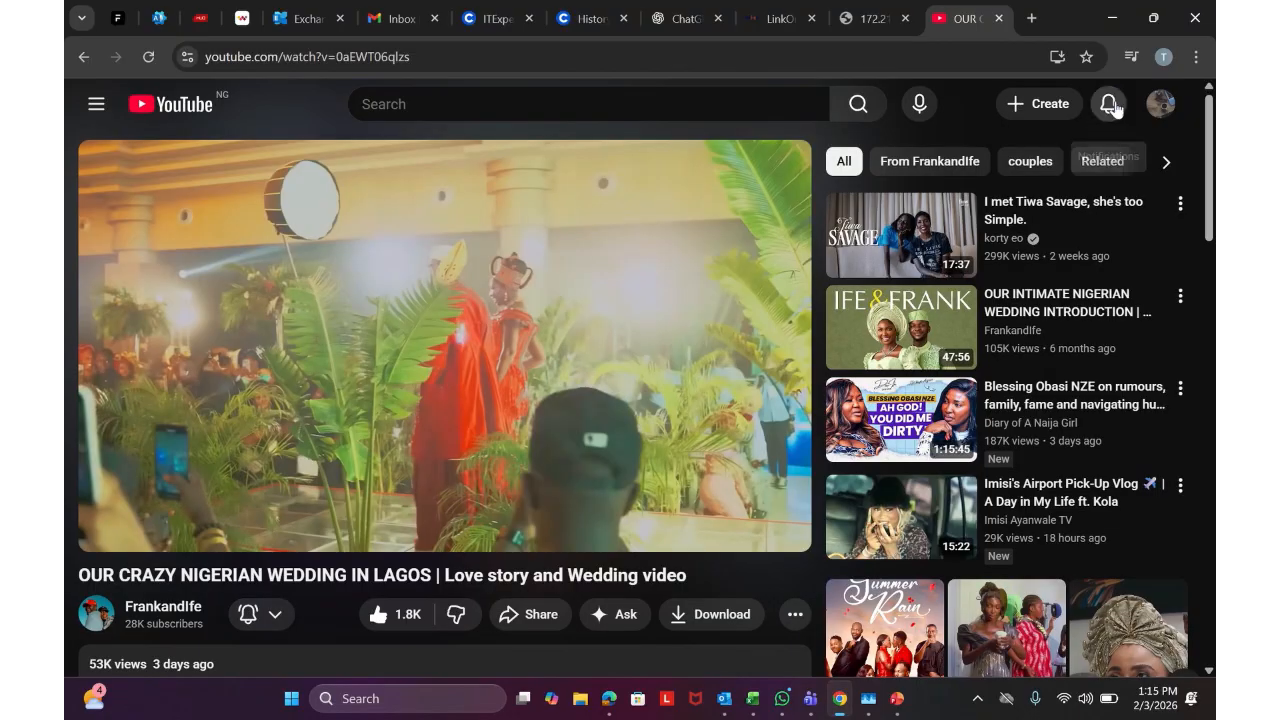
{"action": "left_click", "coordinate": [1160, 104]}
{"action": "left_click", "coordinate": [1010, 162]}
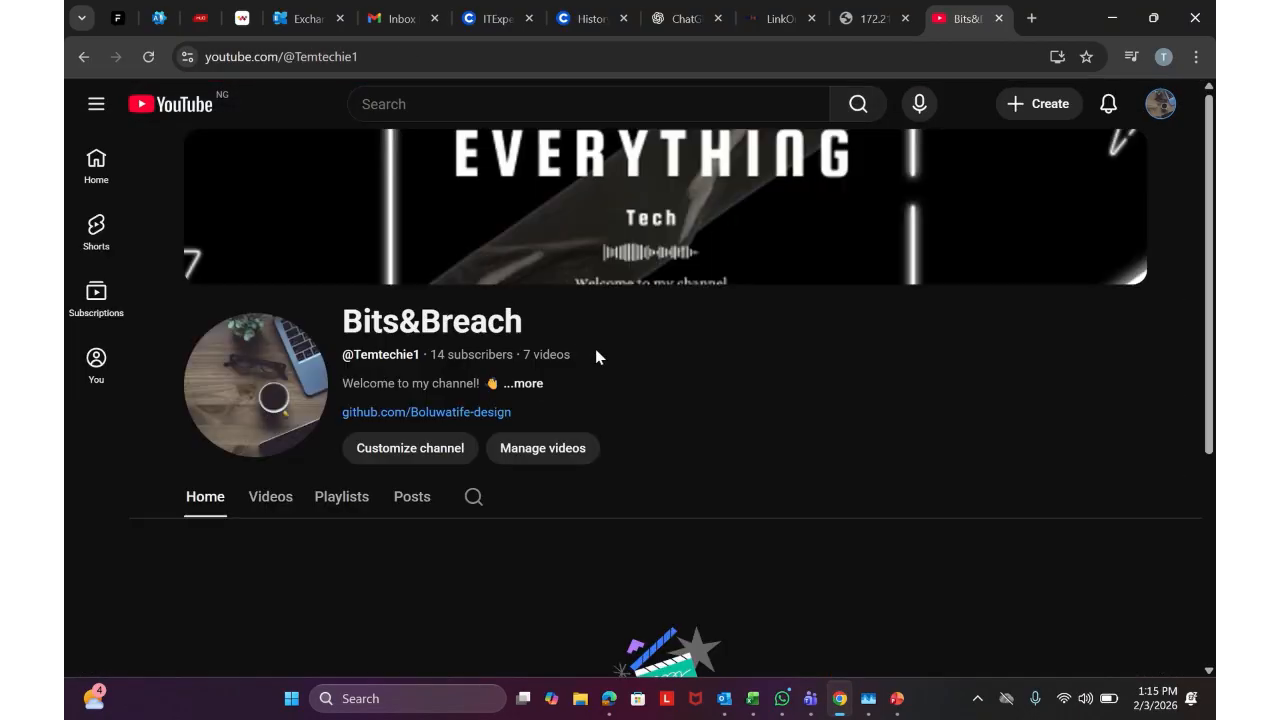
Reload the channel page and browse its Videos and Playlists listings
{"action": "scroll", "coordinate": [596, 357], "scroll_direction": "down", "scroll_amount": 3}
{"action": "left_click", "coordinate": [148, 57]}
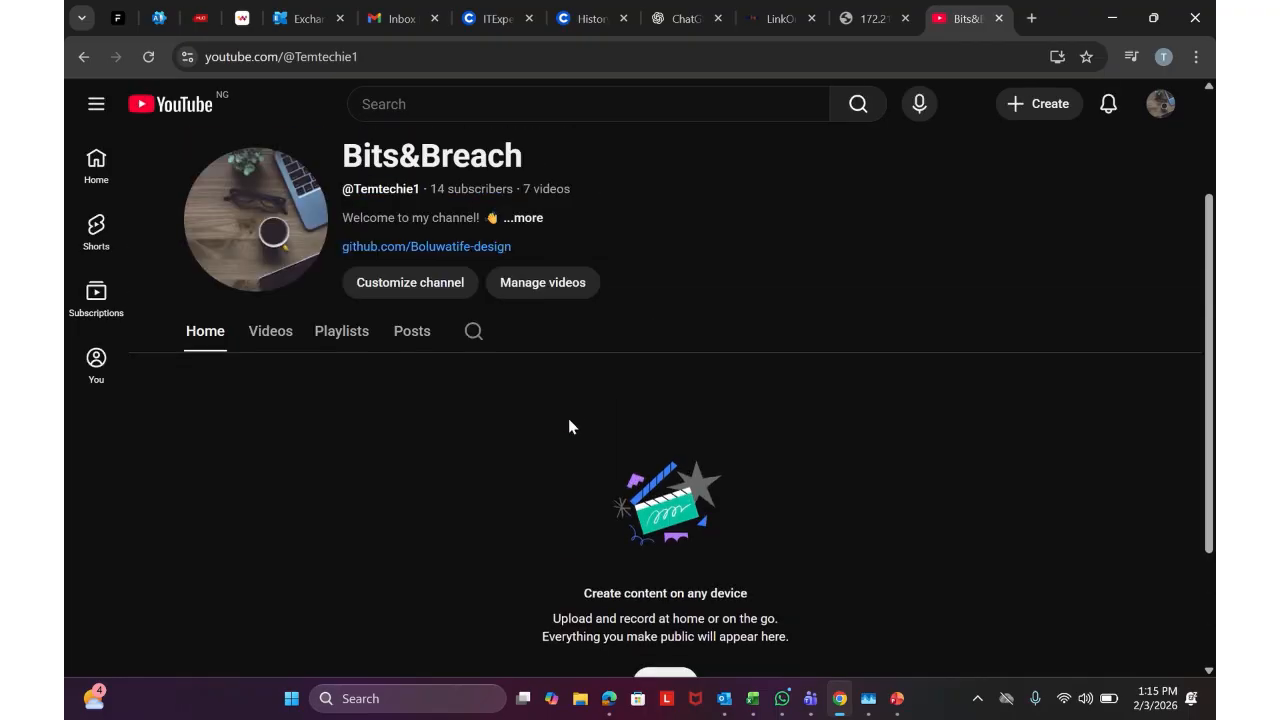
{"action": "left_click", "coordinate": [279, 516]}
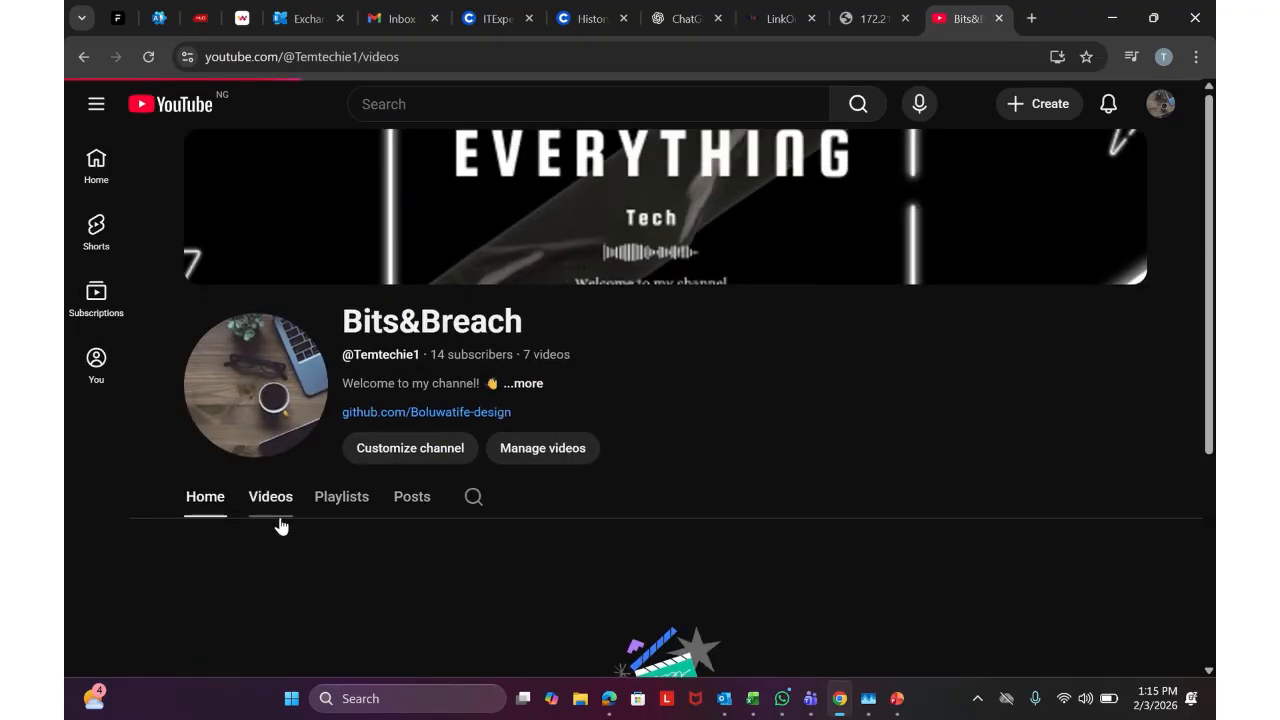
{"action": "scroll", "coordinate": [520, 386], "scroll_direction": "down", "scroll_amount": 2}
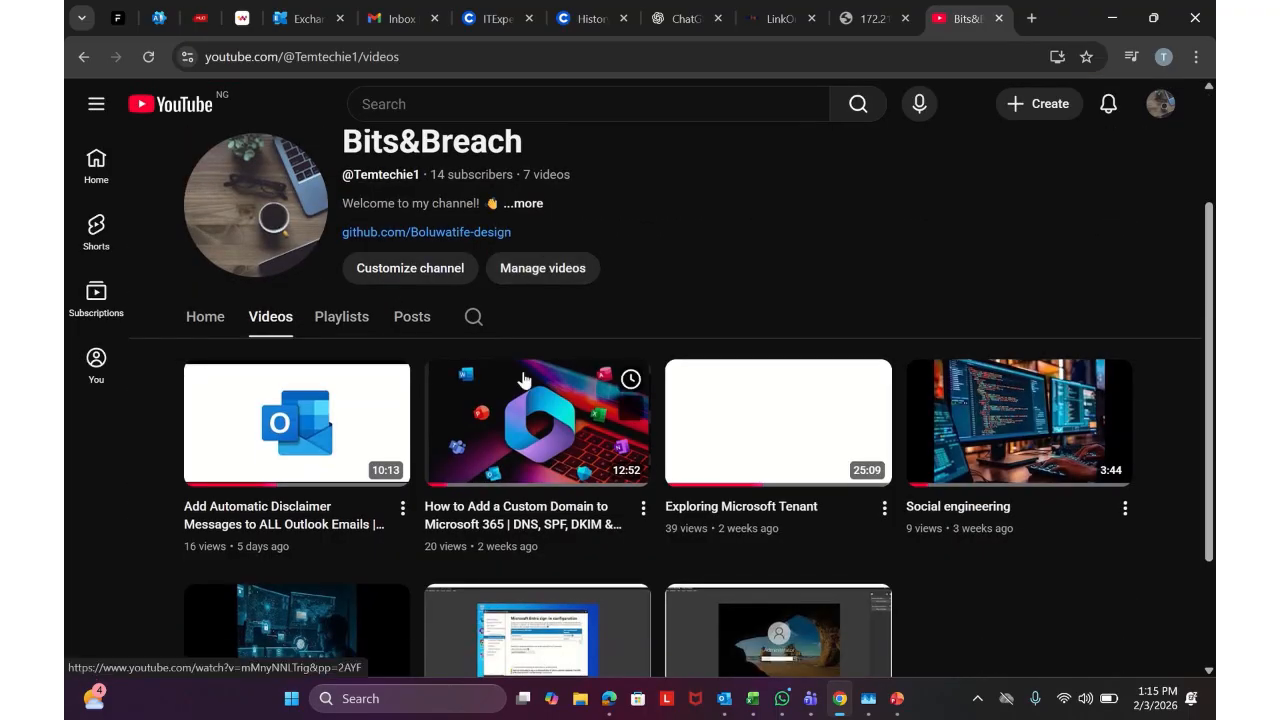
{"action": "left_click", "coordinate": [355, 325]}
{"action": "scroll", "coordinate": [704, 277], "scroll_direction": "down", "scroll_amount": 3}
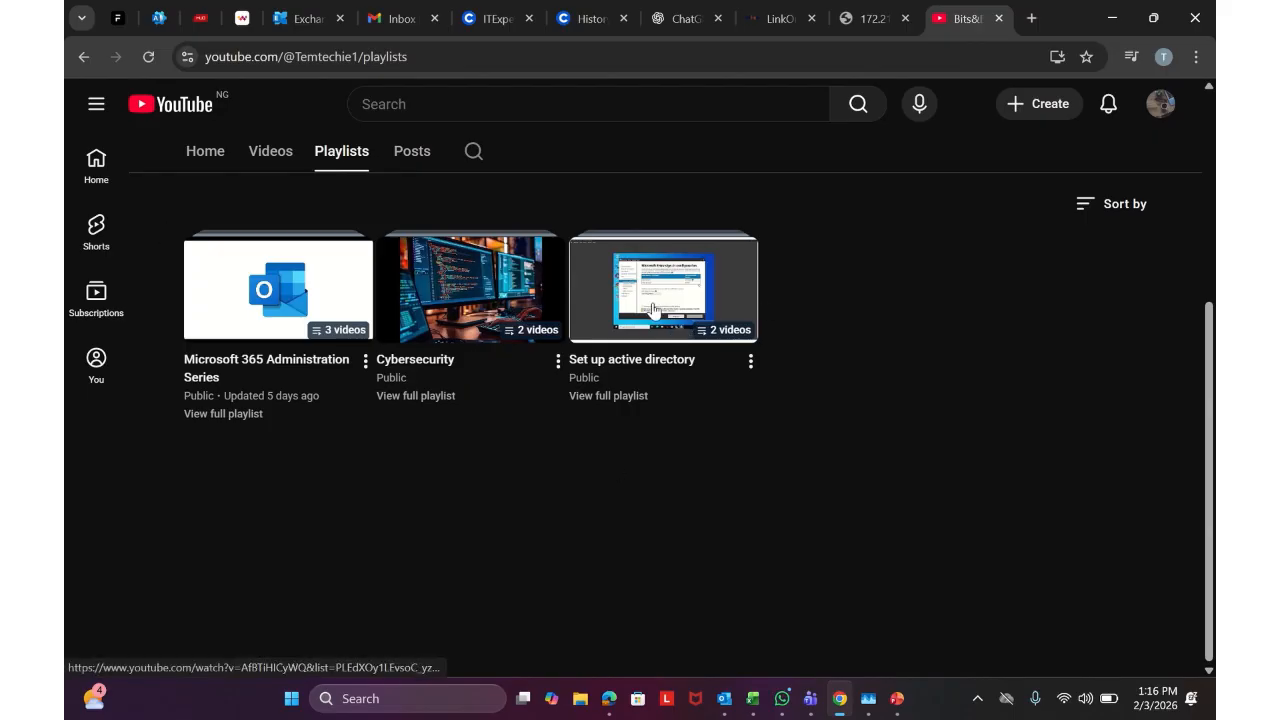
Play the Microsoft 365 Administration Series playlist, pause its first video, and collapse the playlist panel
{"action": "left_click", "coordinate": [245, 290]}
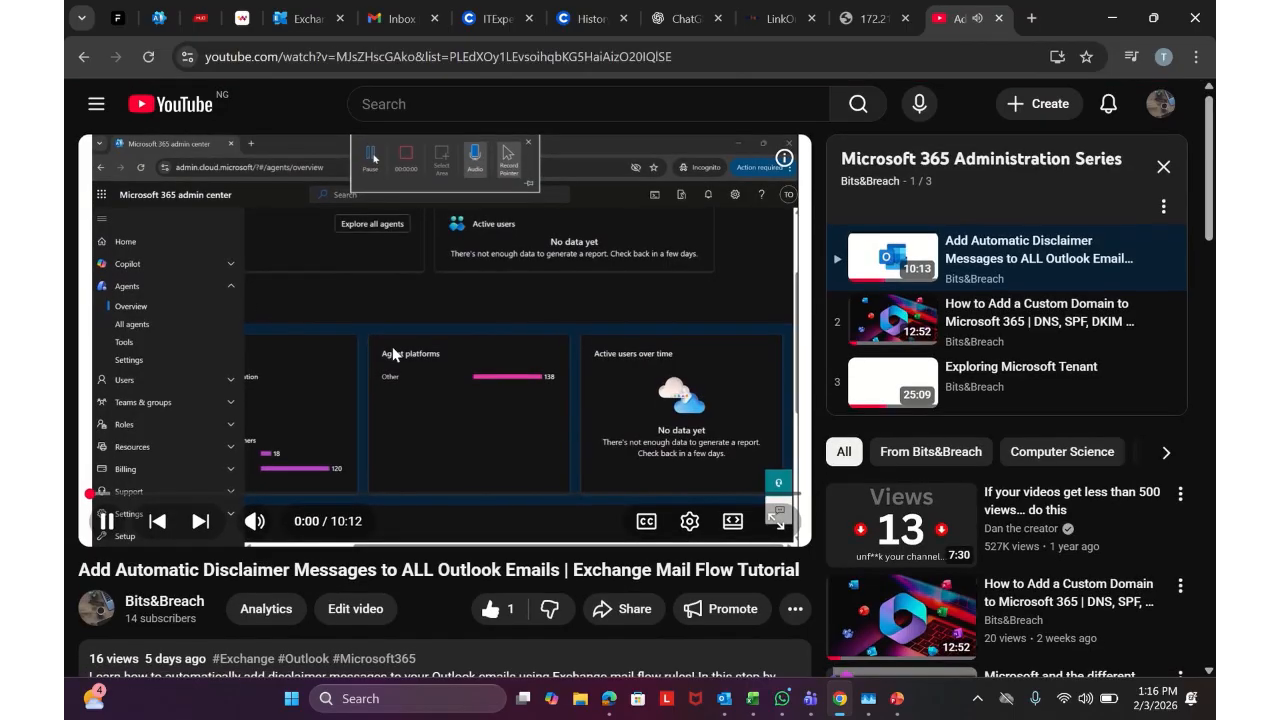
{"action": "scroll", "coordinate": [396, 354], "scroll_direction": "down", "scroll_amount": 2}
{"action": "scroll", "coordinate": [908, 322], "scroll_direction": "up", "scroll_amount": 2}
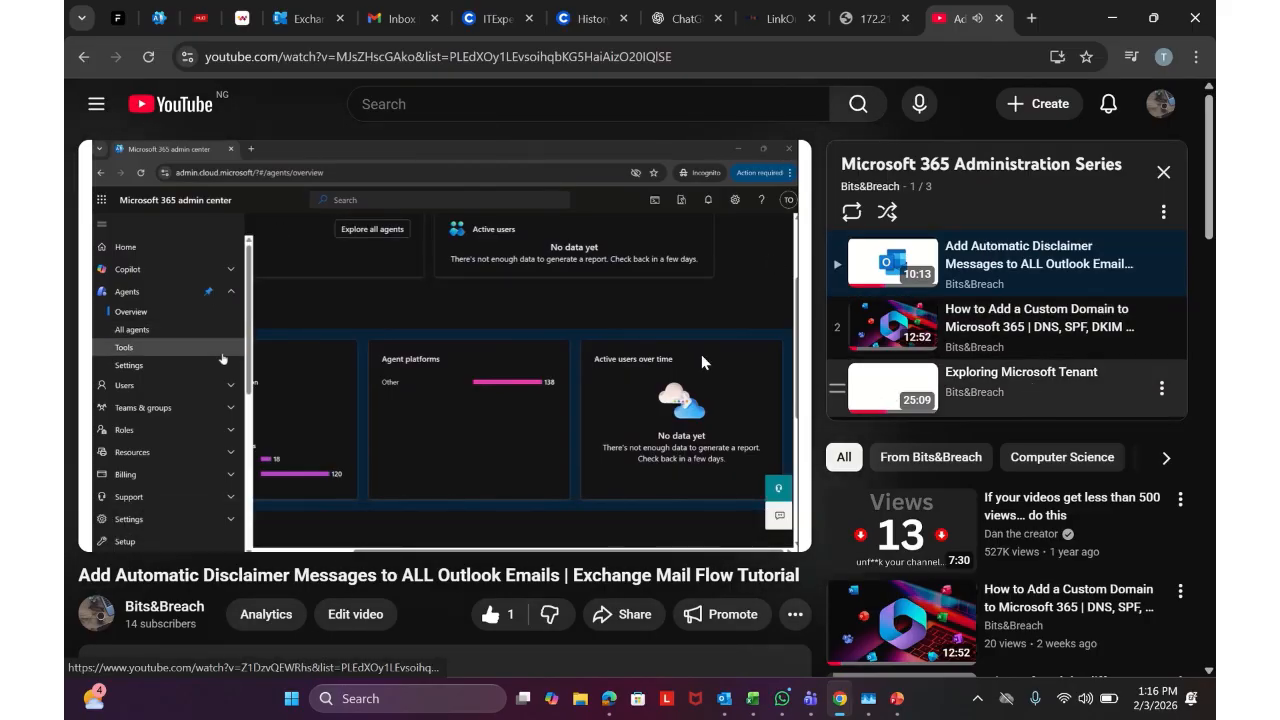
{"action": "left_click", "coordinate": [443, 345]}
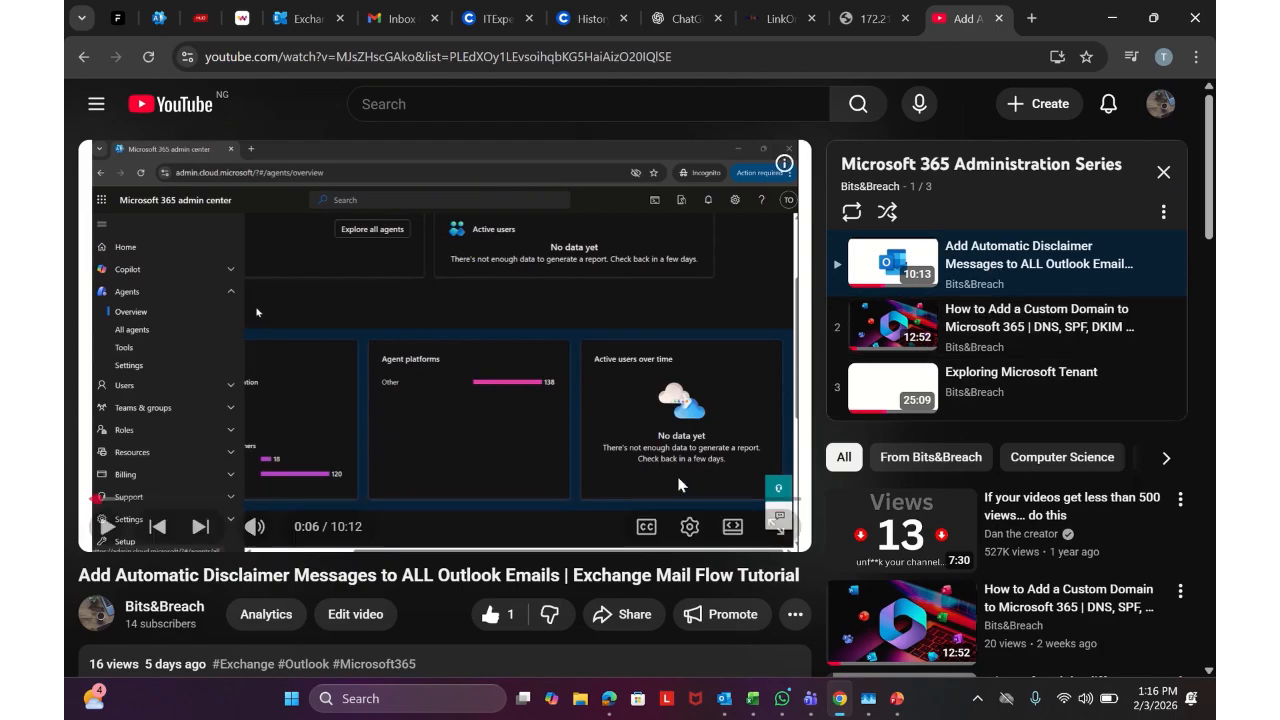
{"action": "scroll", "coordinate": [423, 568], "scroll_direction": "down", "scroll_amount": 3}
{"action": "scroll", "coordinate": [455, 522], "scroll_direction": "down", "scroll_amount": 5}
{"action": "scroll", "coordinate": [466, 529], "scroll_direction": "up", "scroll_amount": 8}
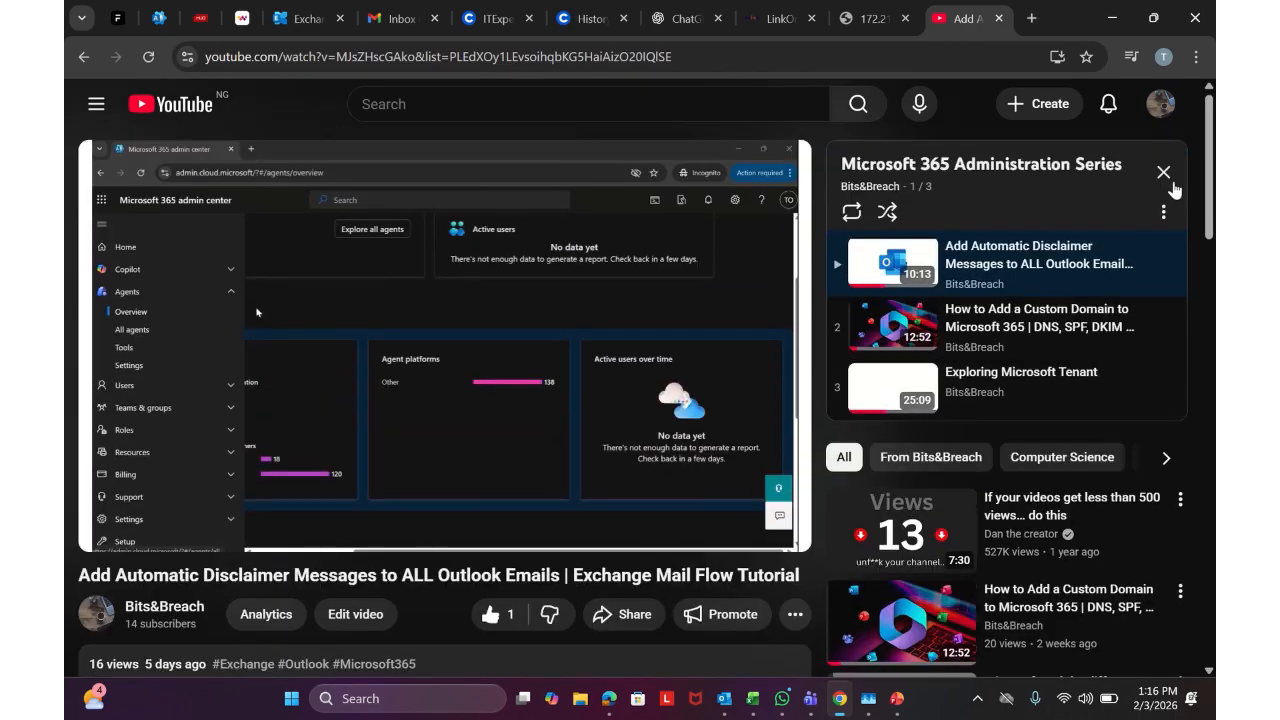
{"action": "left_click", "coordinate": [1165, 175]}
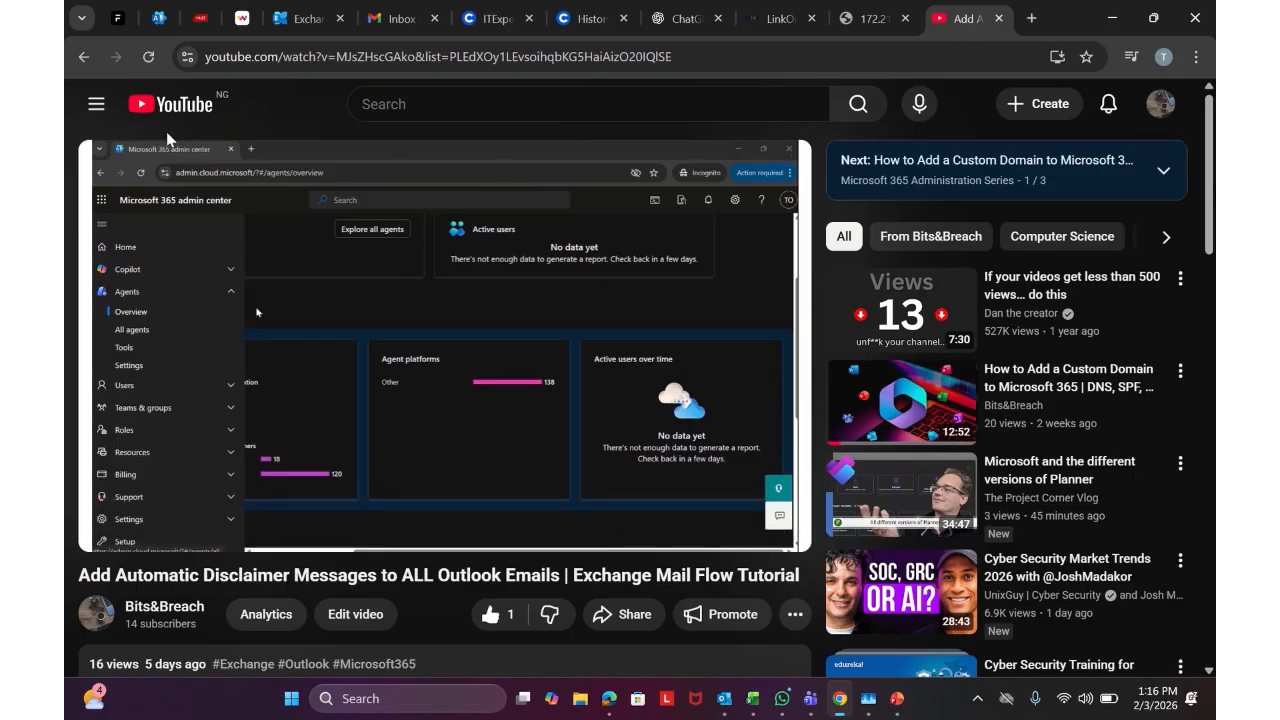
Close the YouTube tab and return to the Microsoft 365 admin center tab
{"action": "left_click", "coordinate": [999, 18]}
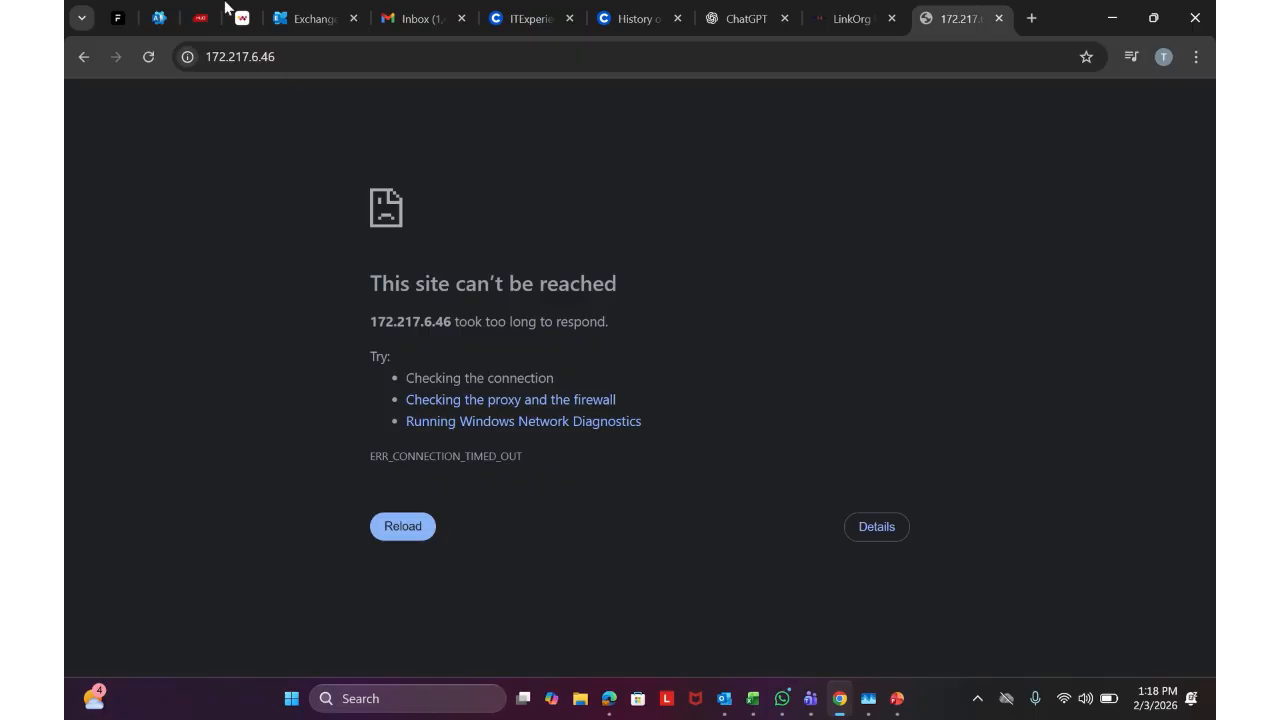
{"action": "left_click", "coordinate": [152, 10]}
Glance at the Exchange admin center, then return to the Microsoft 365 admin center's Active users list
{"action": "left_click", "coordinate": [293, 10]}
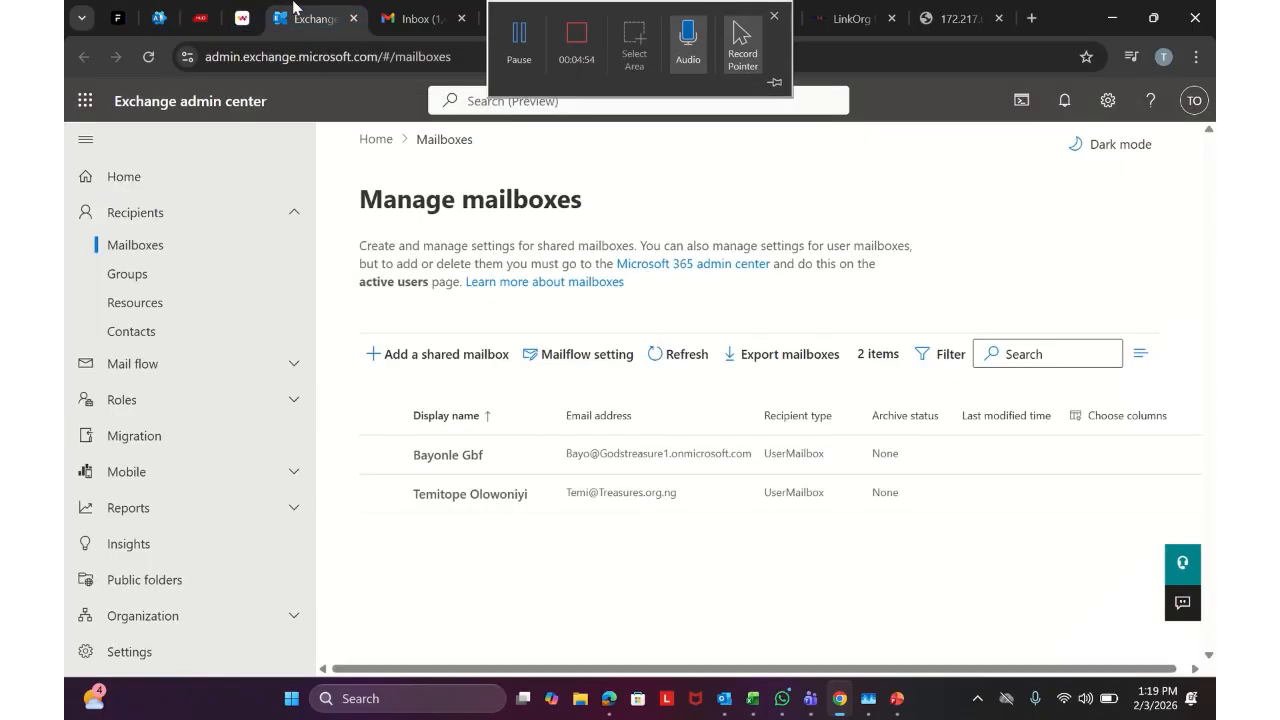
{"action": "left_click", "coordinate": [170, 17]}
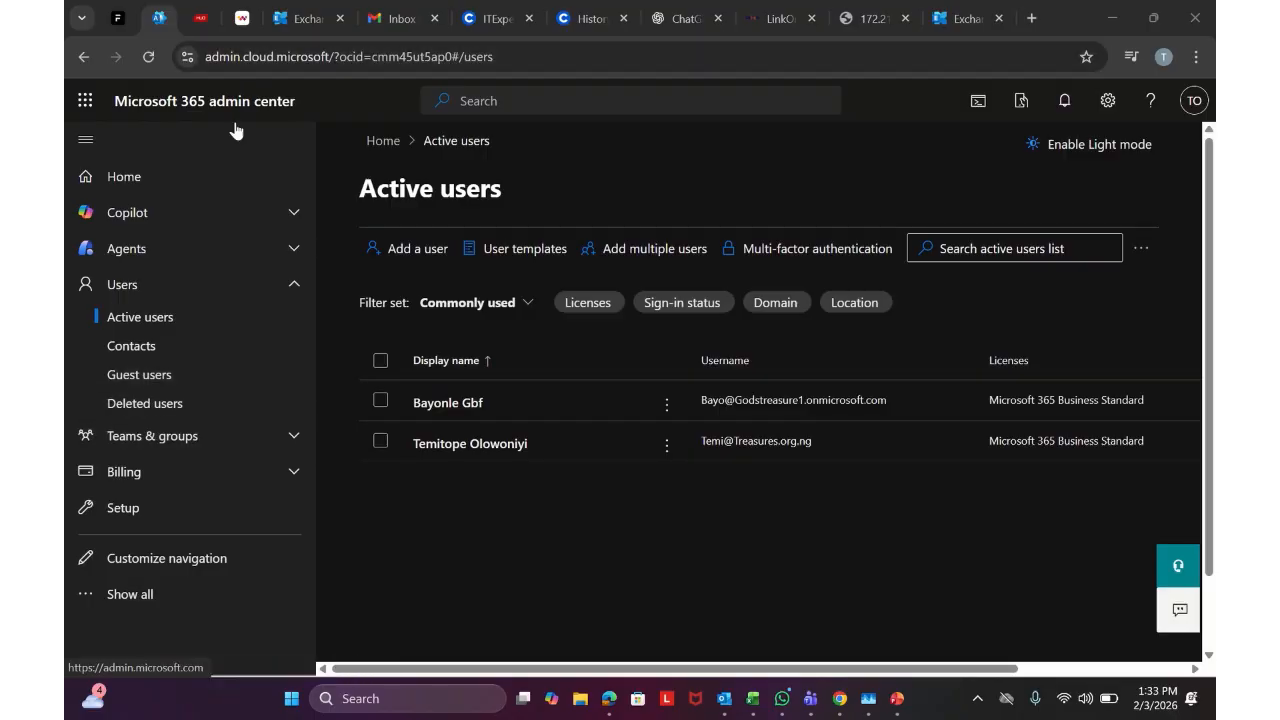
Show all admin navigation sections and open Teams & groups > Shared mailboxes
{"action": "left_click", "coordinate": [150, 594]}
{"action": "scroll", "coordinate": [229, 503], "scroll_direction": "down", "scroll_amount": 5}
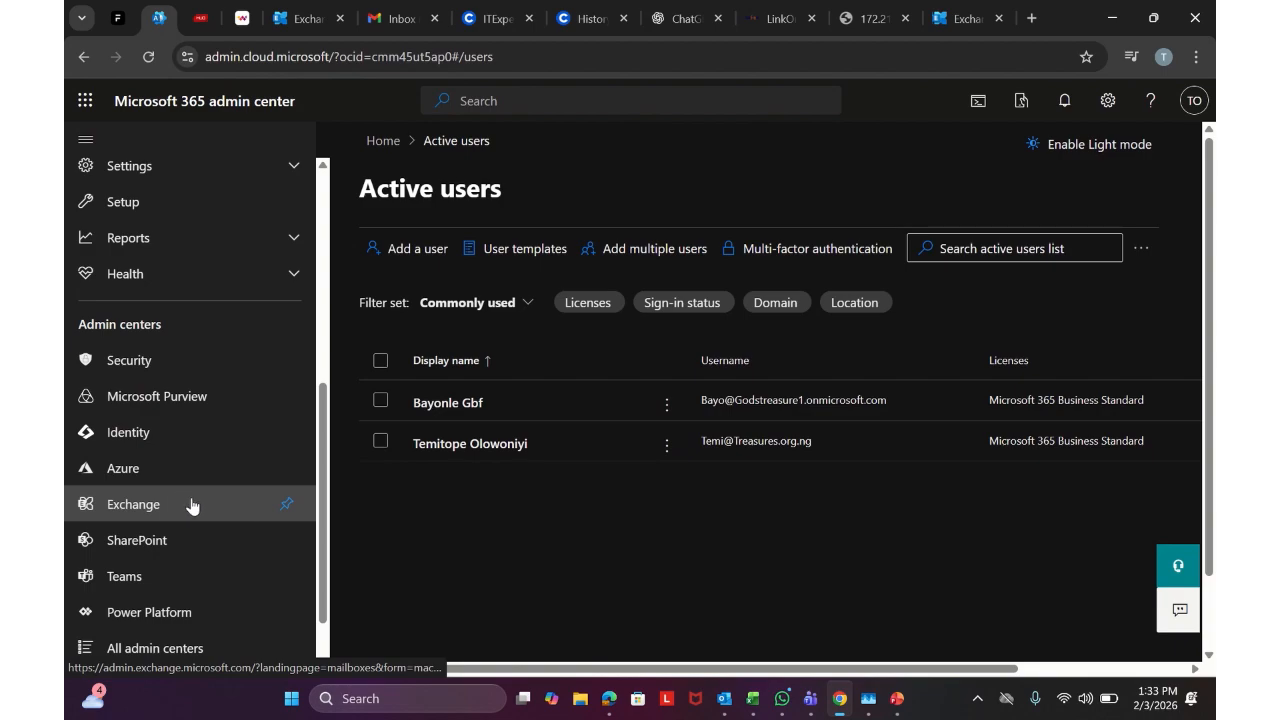
{"action": "scroll", "coordinate": [200, 507], "scroll_direction": "up", "scroll_amount": 5}
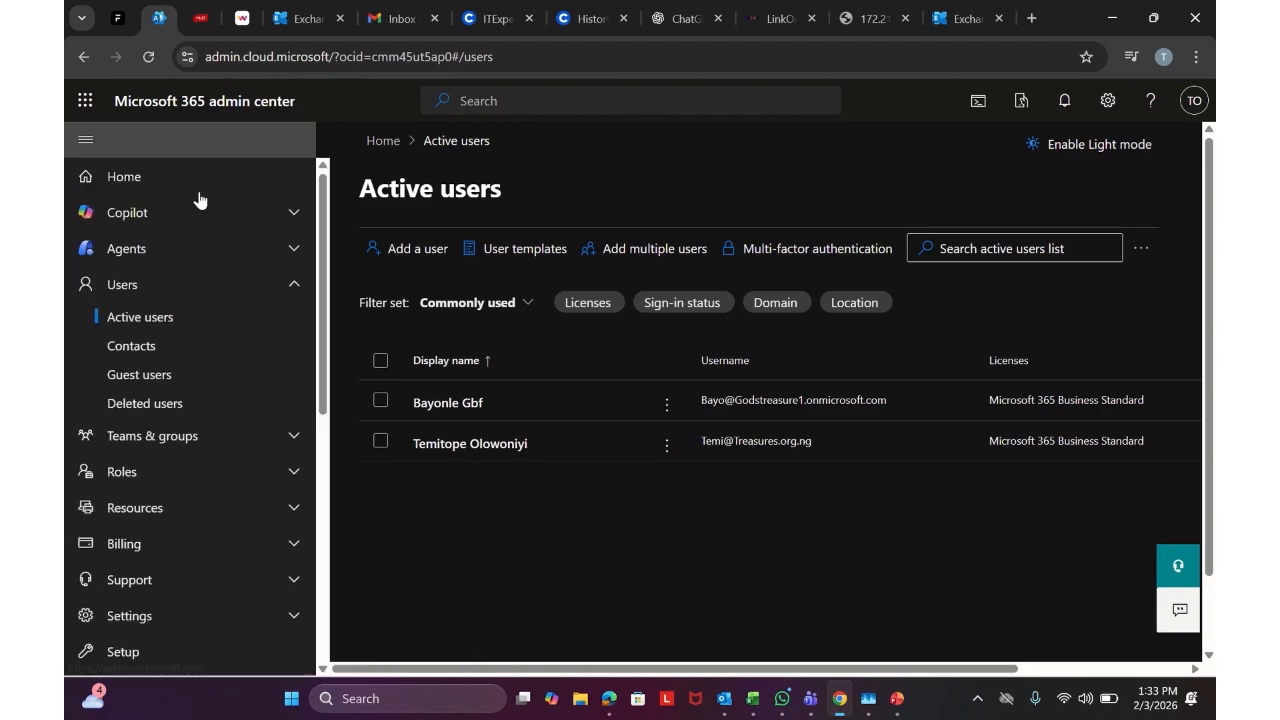
{"action": "left_click", "coordinate": [128, 438]}
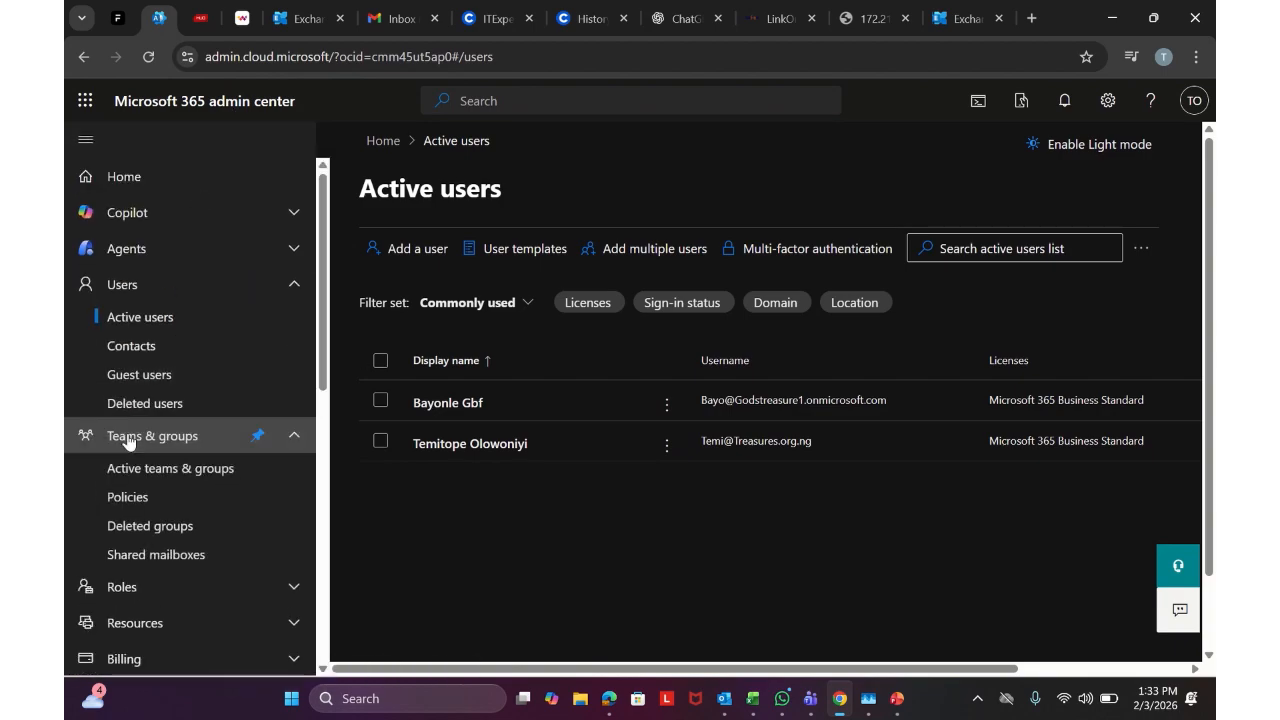
{"action": "left_click", "coordinate": [150, 558]}
Create a shared mailbox named 'IT service' with email address itservice
{"action": "left_click", "coordinate": [437, 366]}
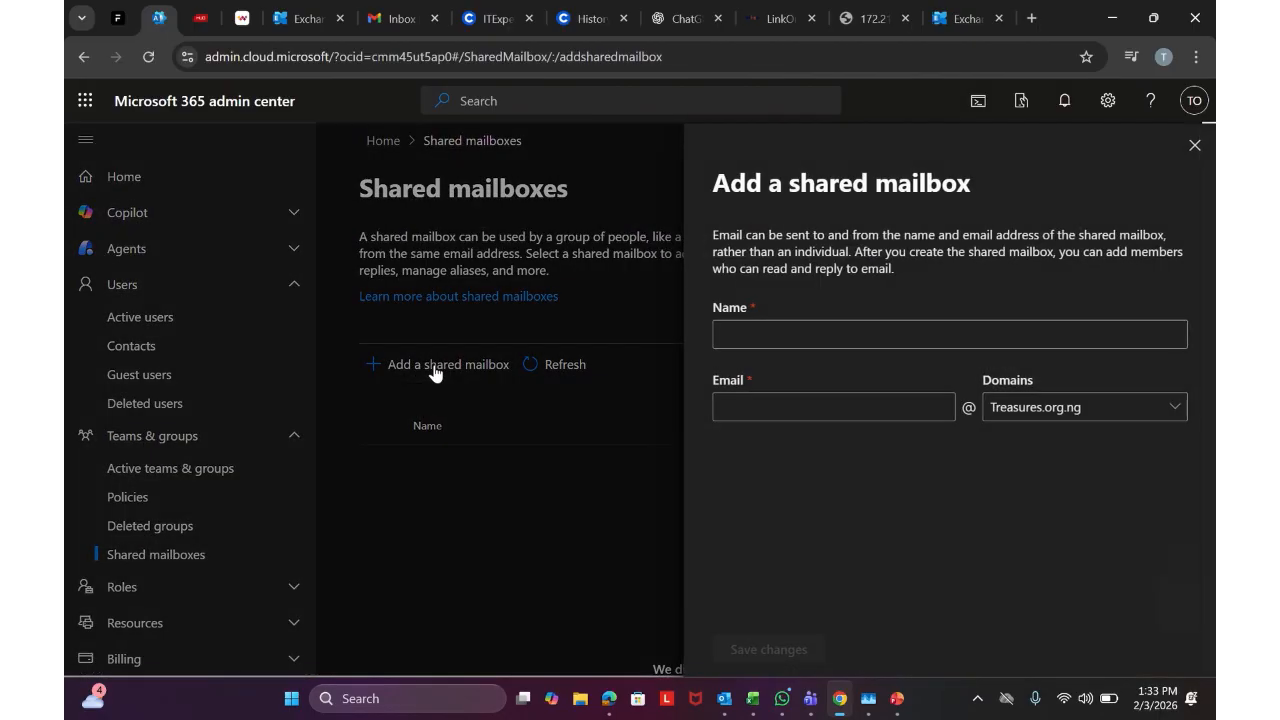
{"action": "left_click", "coordinate": [848, 334]}
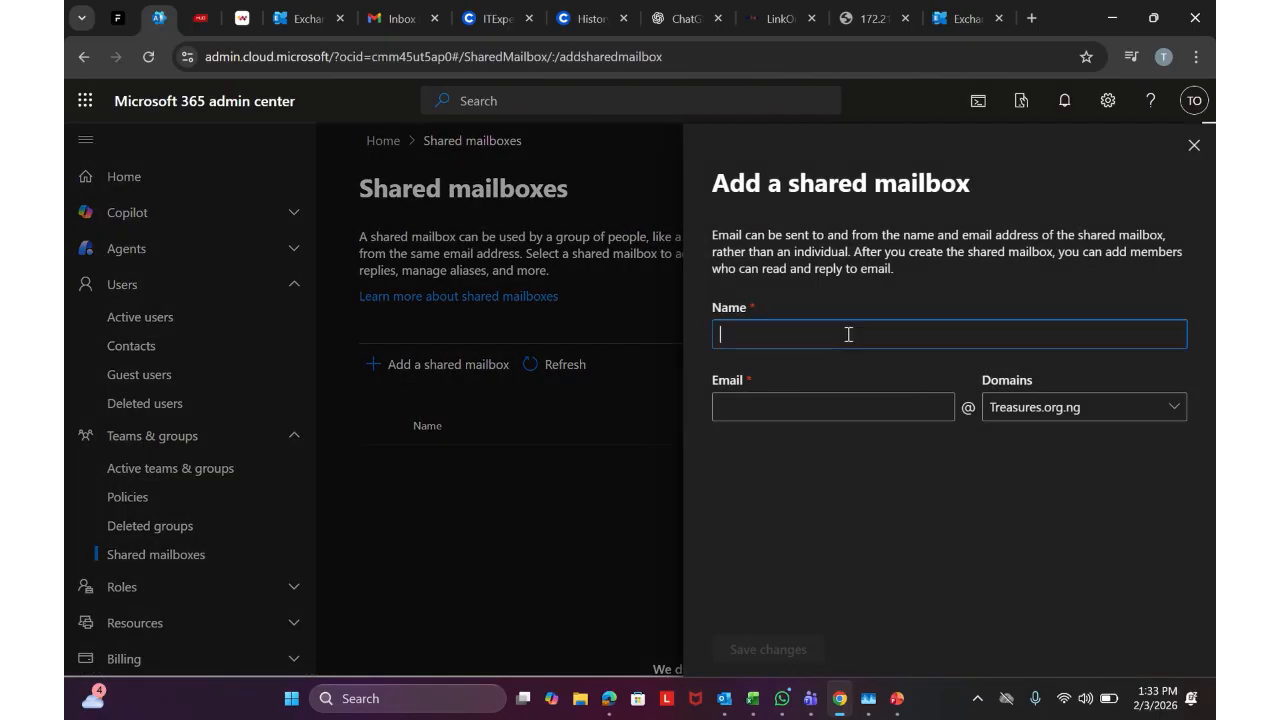
{"action": "type", "text": "IT service"}
{"action": "left_click", "coordinate": [817, 408]}
{"action": "type", "text": "itservice"}
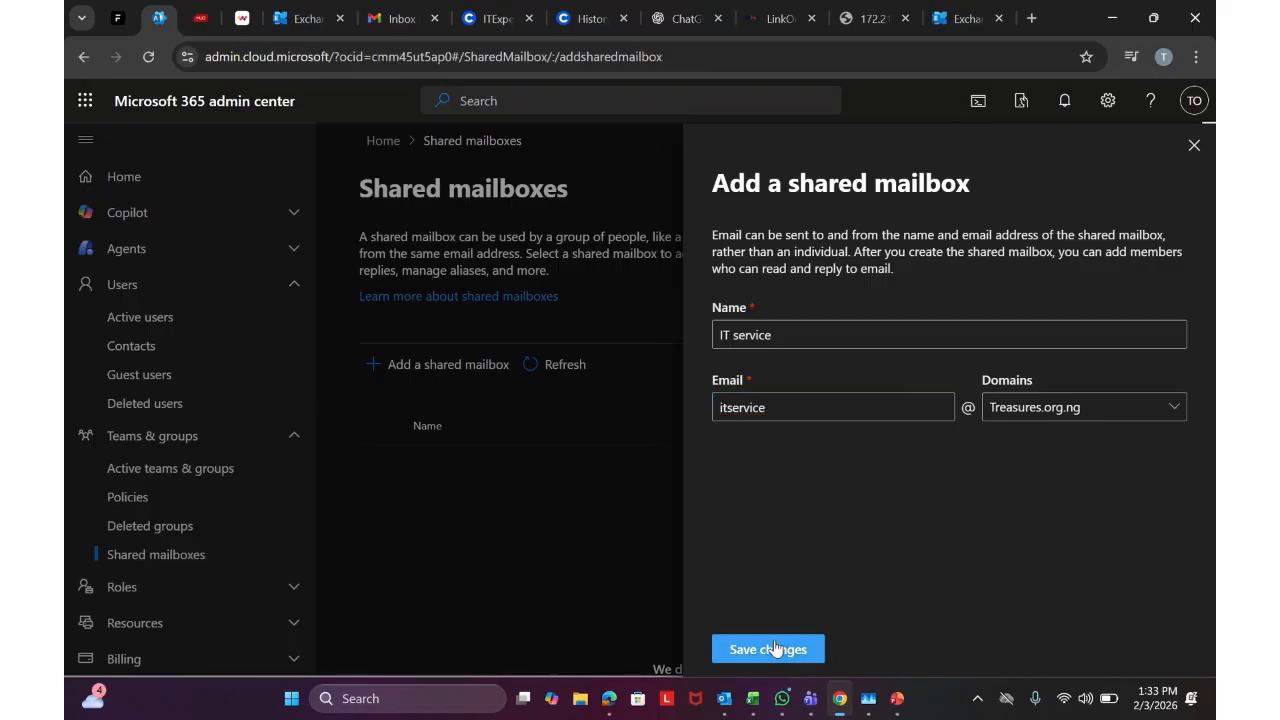
{"action": "left_click", "coordinate": [776, 646]}
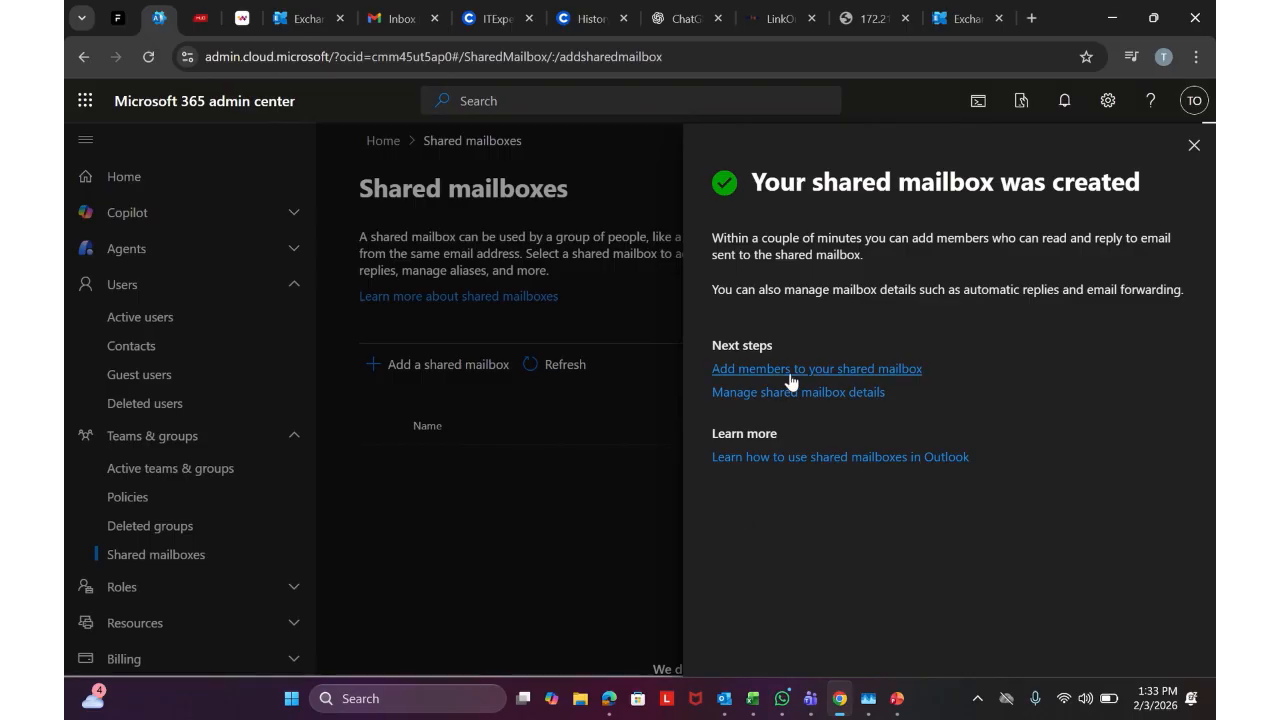
{"action": "left_click", "coordinate": [789, 372]}
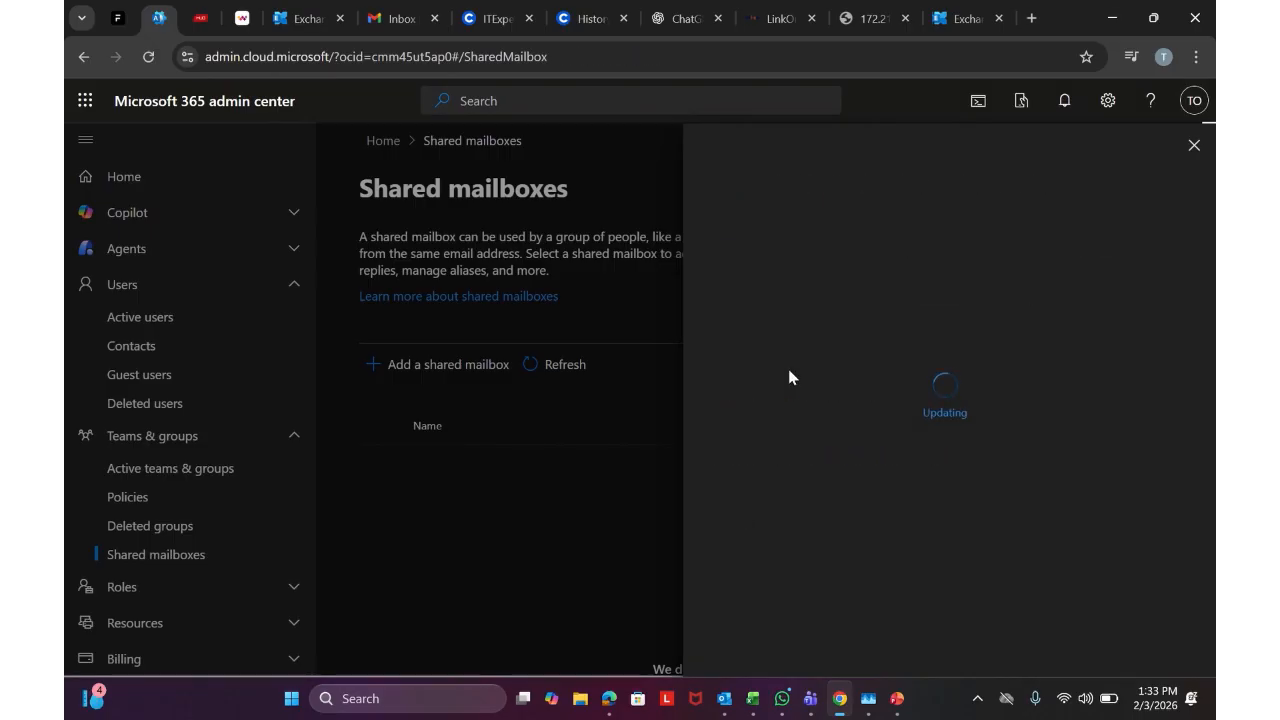
Add the second listed user as a member of the IT service mailbox
{"action": "left_click", "coordinate": [782, 232]}
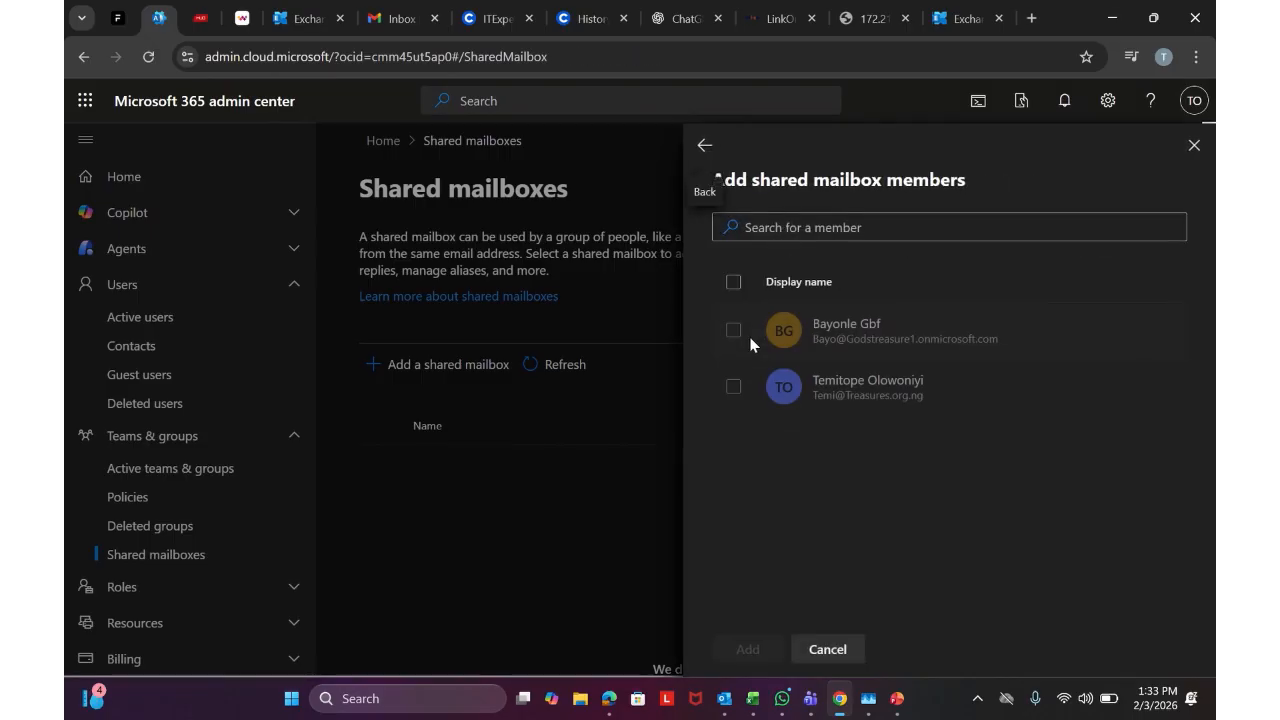
{"action": "left_click", "coordinate": [735, 388]}
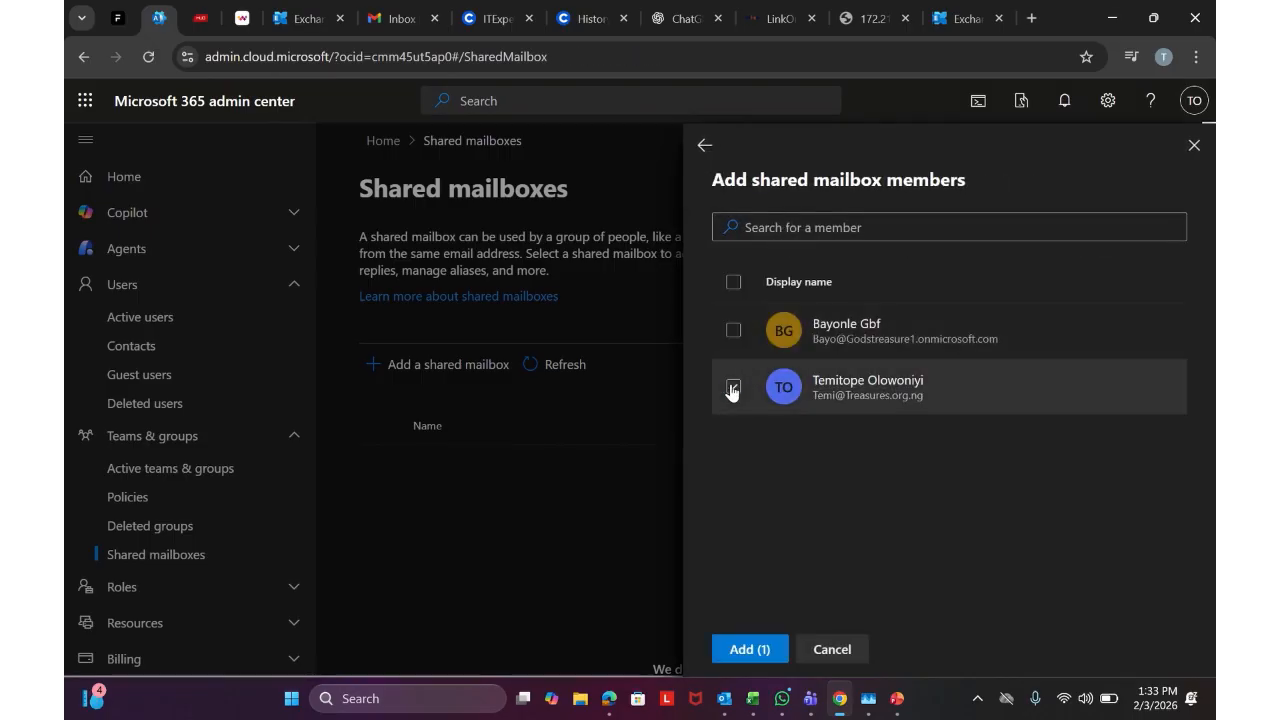
{"action": "left_click", "coordinate": [746, 648]}
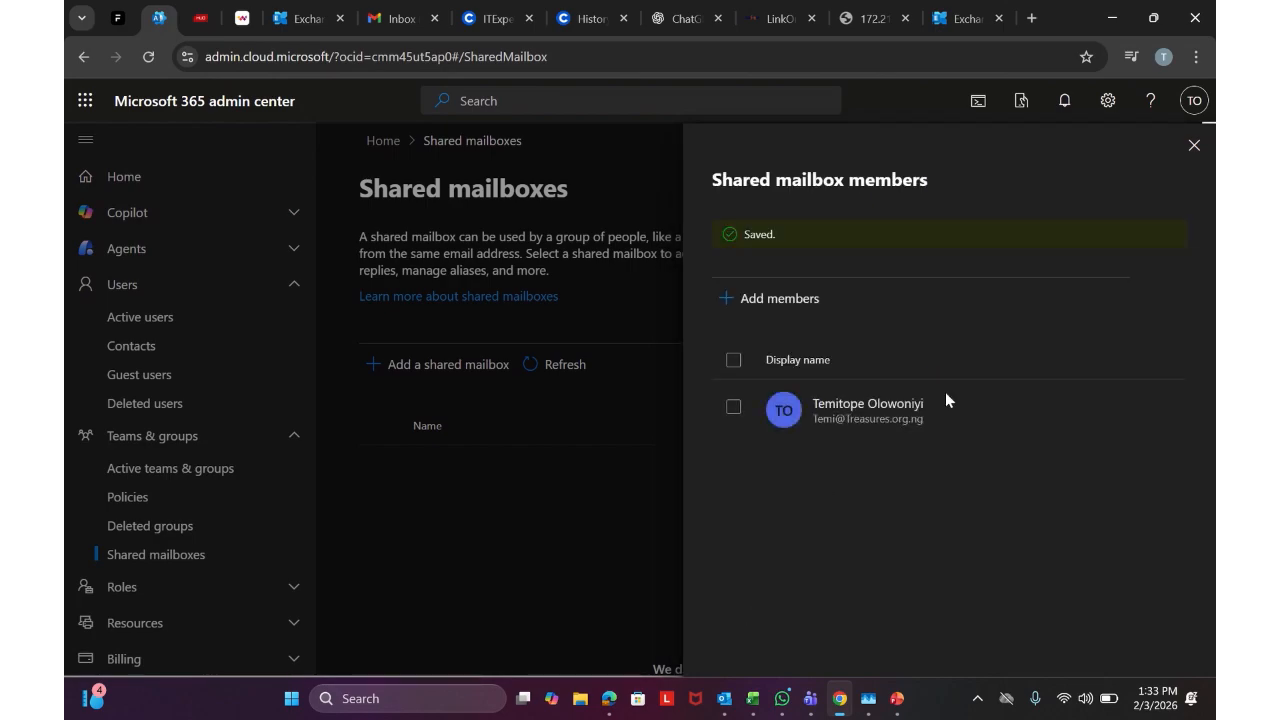
{"action": "left_click", "coordinate": [1194, 145]}
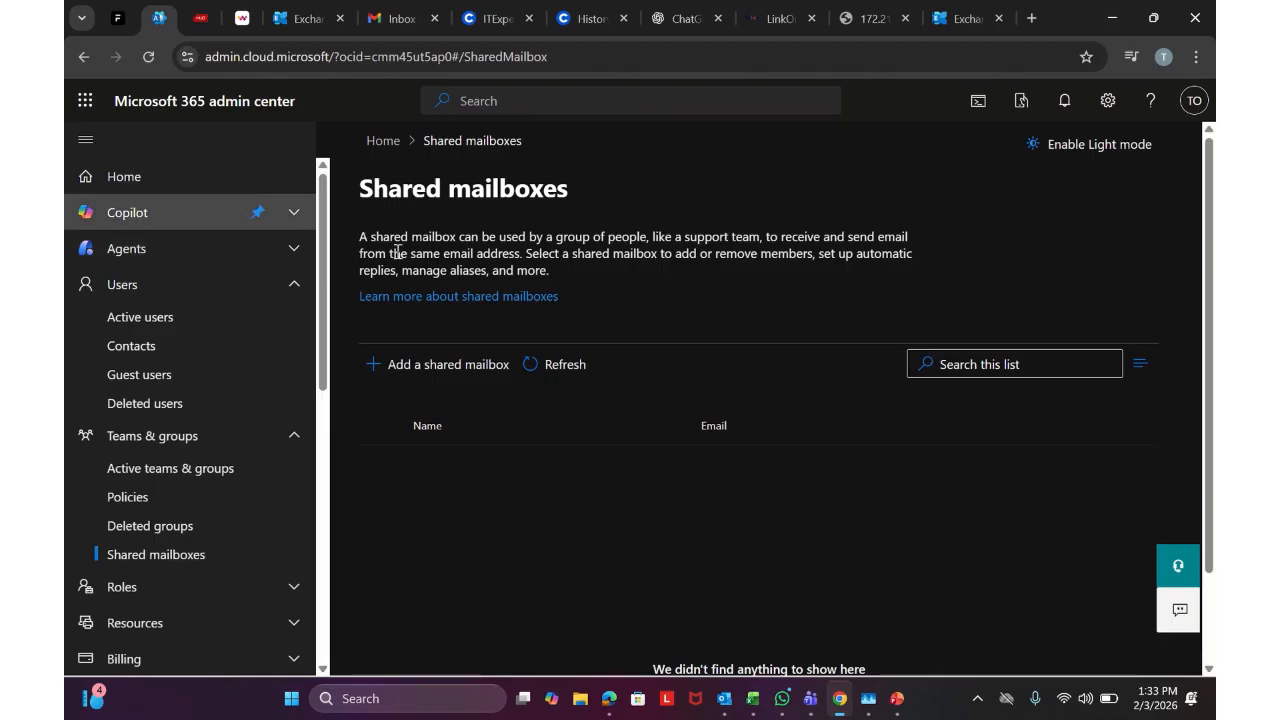
Refresh the shared mailbox list and open IT service's details down to Members
{"action": "left_click", "coordinate": [537, 368]}
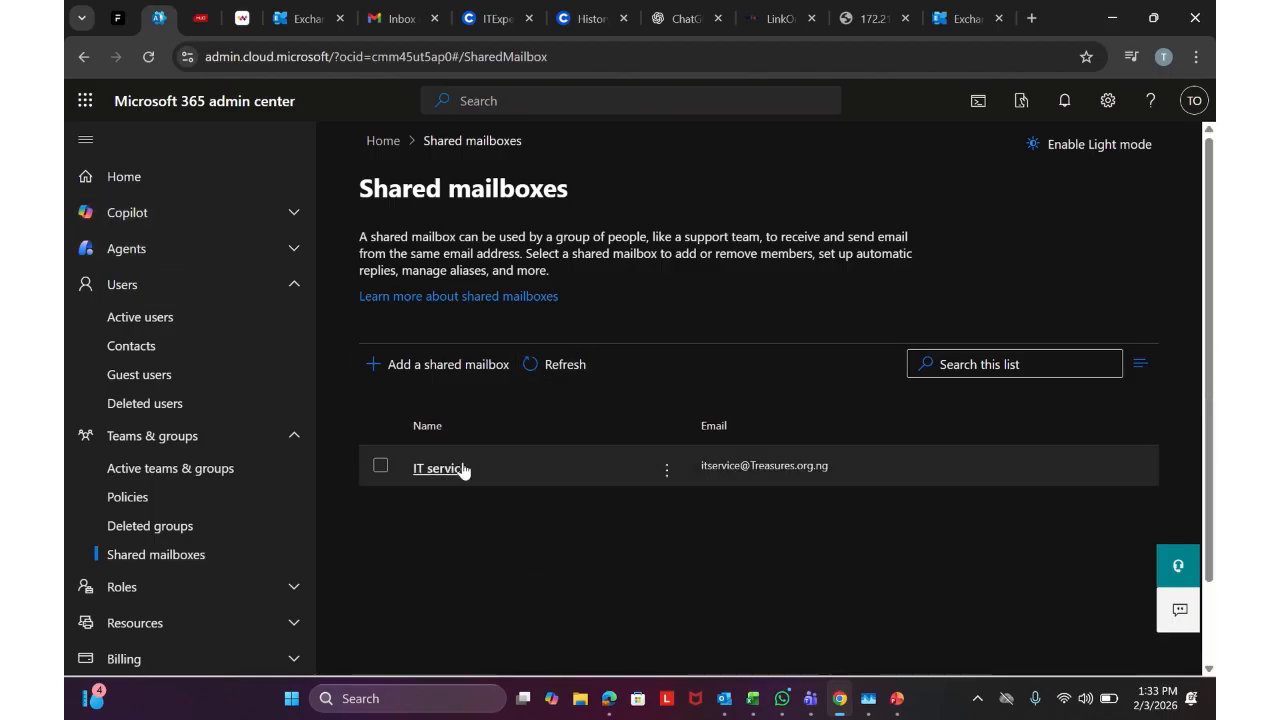
{"action": "scroll", "coordinate": [450, 440], "scroll_direction": "down", "scroll_amount": 1}
{"action": "left_click", "coordinate": [460, 371]}
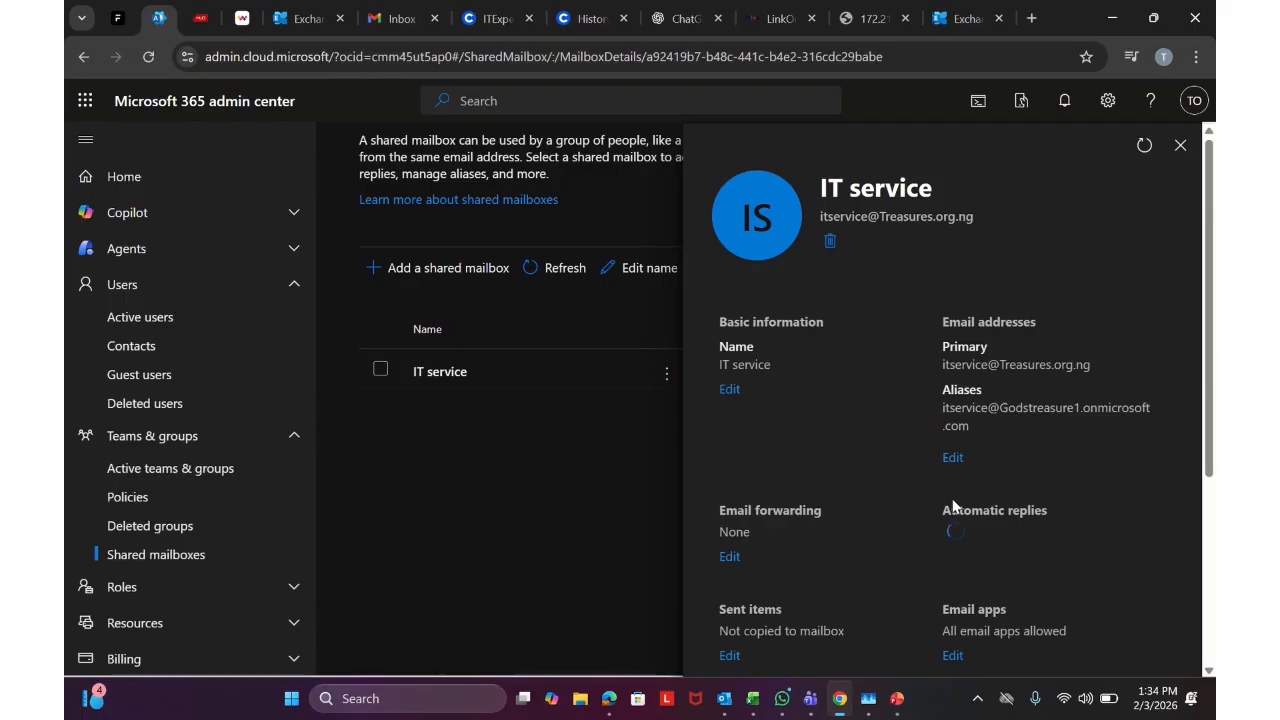
{"action": "scroll", "coordinate": [955, 500], "scroll_direction": "down", "scroll_amount": 3}
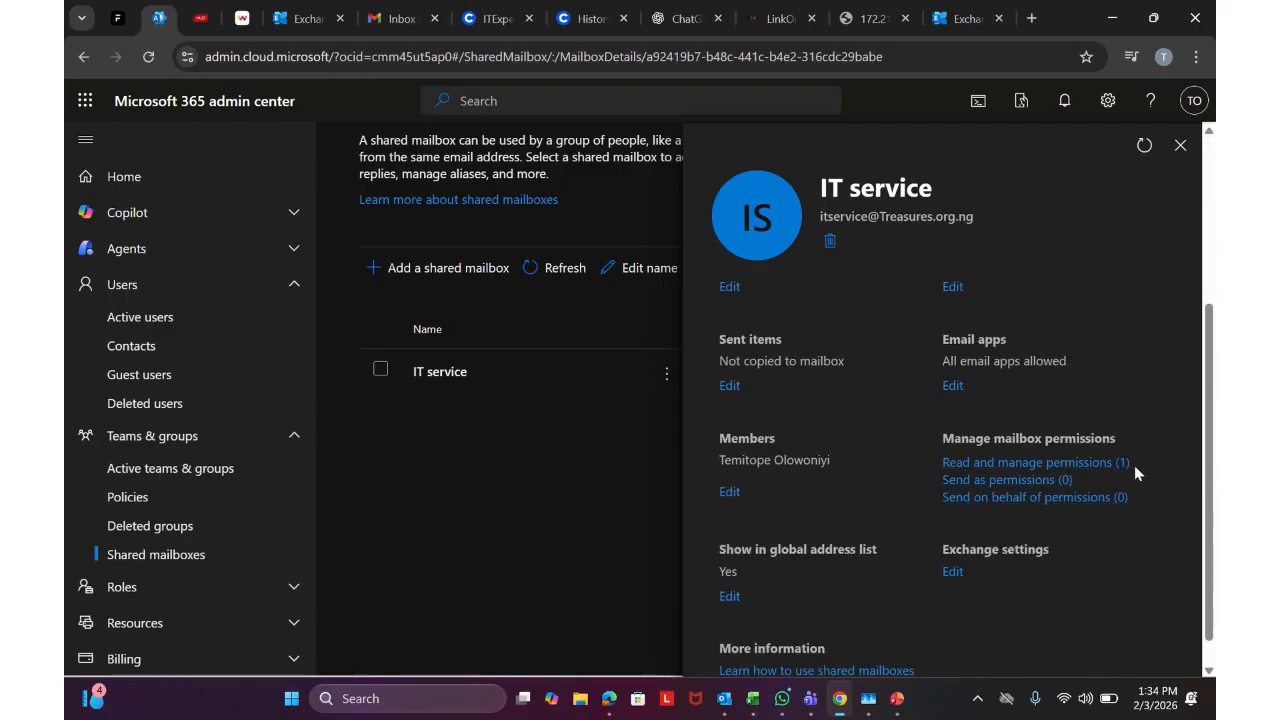
Check IT service's Send on behalf and Send as permissions, leaving both empty
{"action": "left_click", "coordinate": [990, 497]}
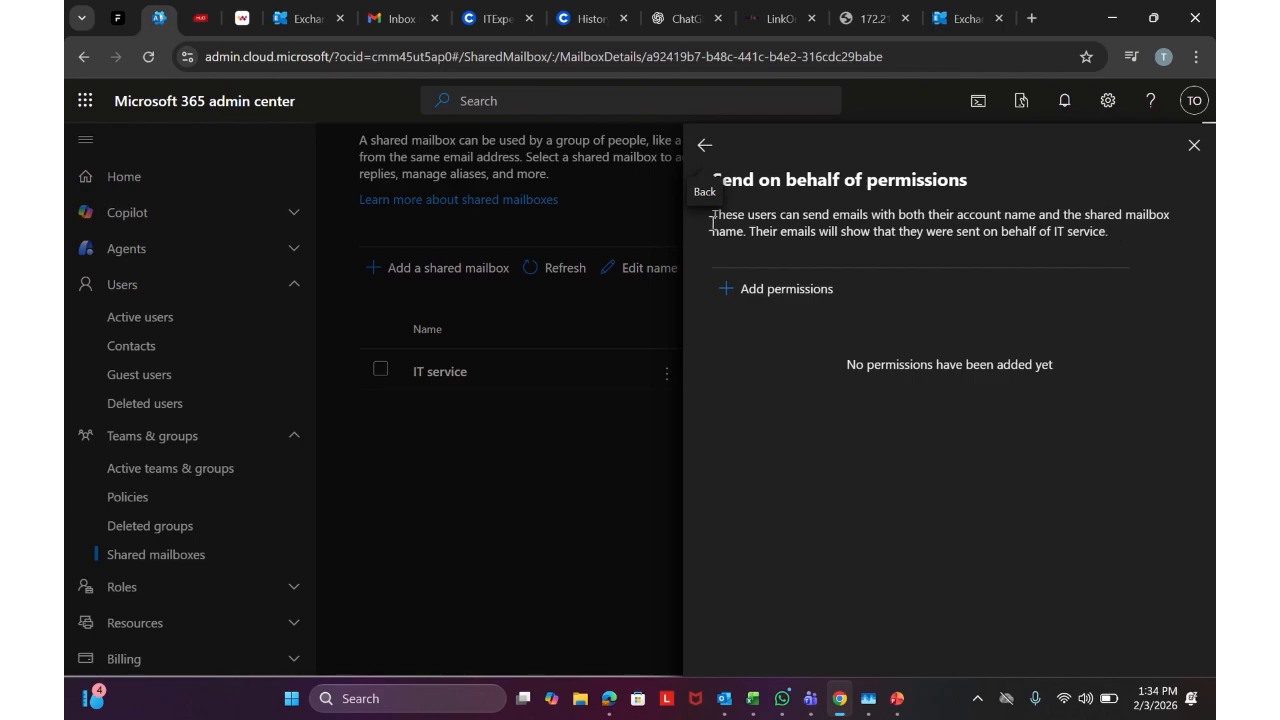
{"action": "left_click", "coordinate": [710, 146]}
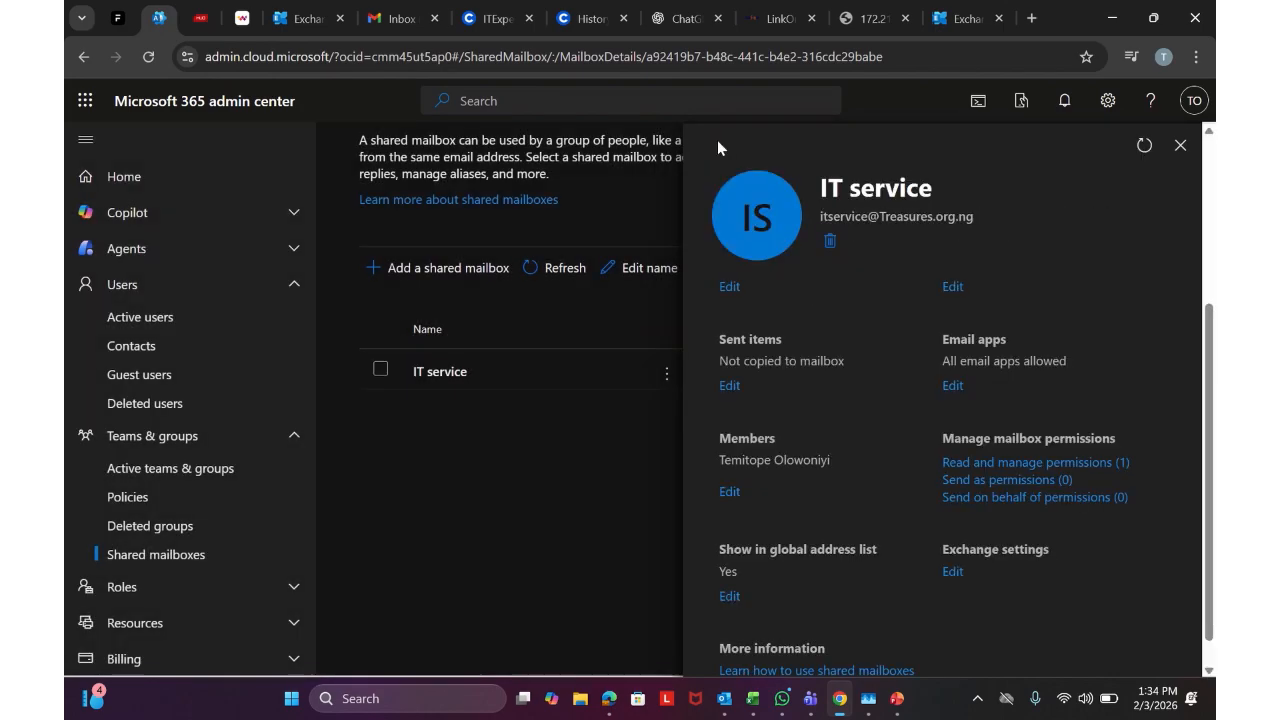
{"action": "left_click", "coordinate": [1047, 482]}
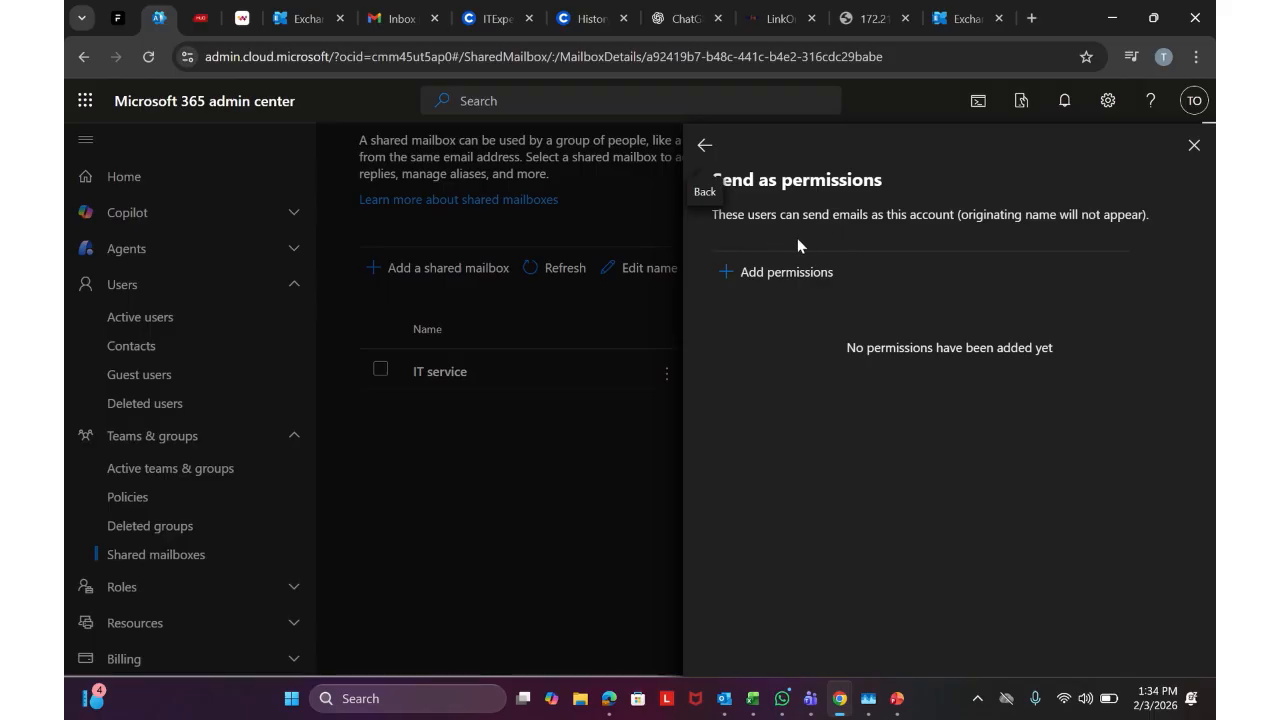
{"action": "left_click", "coordinate": [704, 145]}
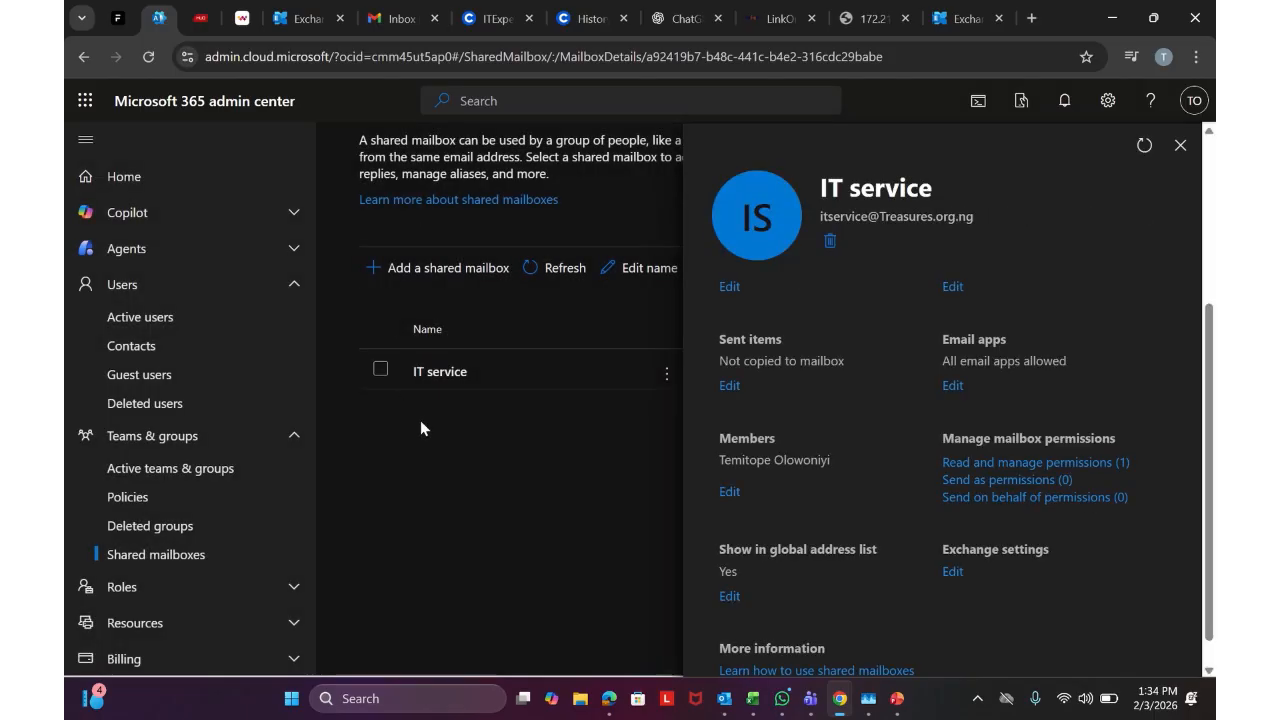
{"action": "left_click", "coordinate": [305, 18]}
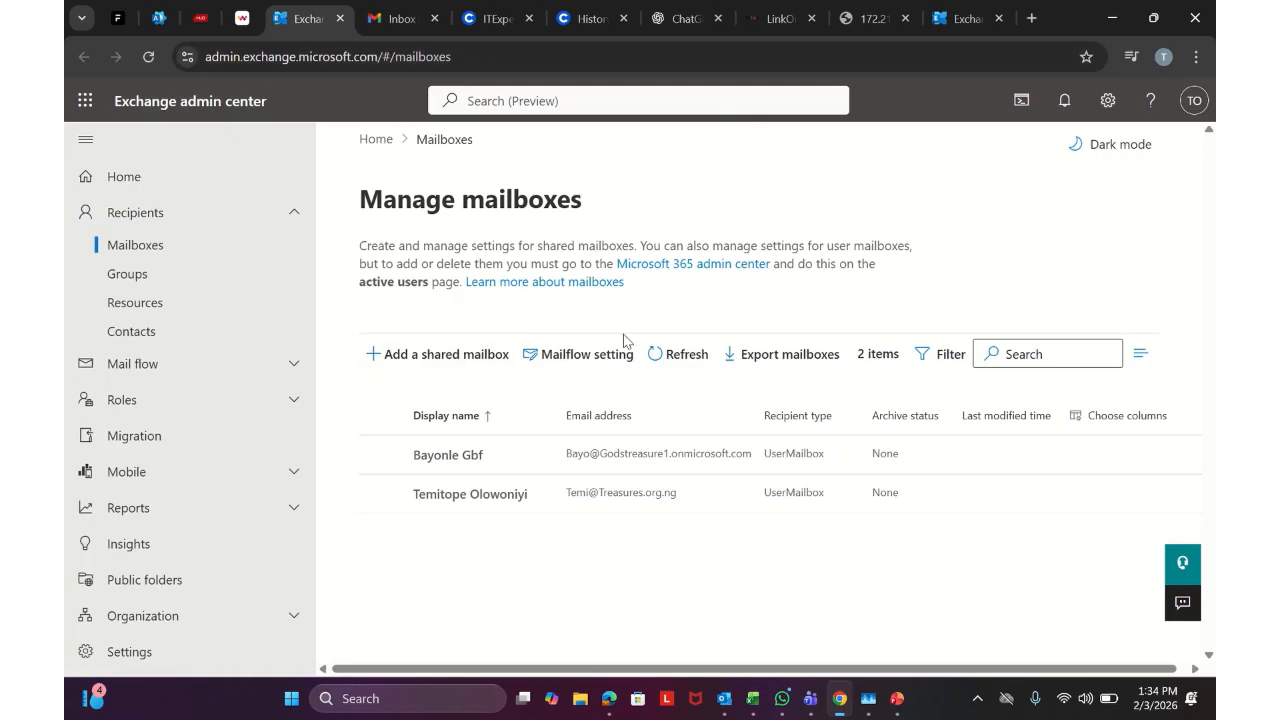
Refresh the mailbox list and create a 'Customer Service' shared mailbox on the Treasures.org.ng domain
{"action": "left_click", "coordinate": [648, 354]}
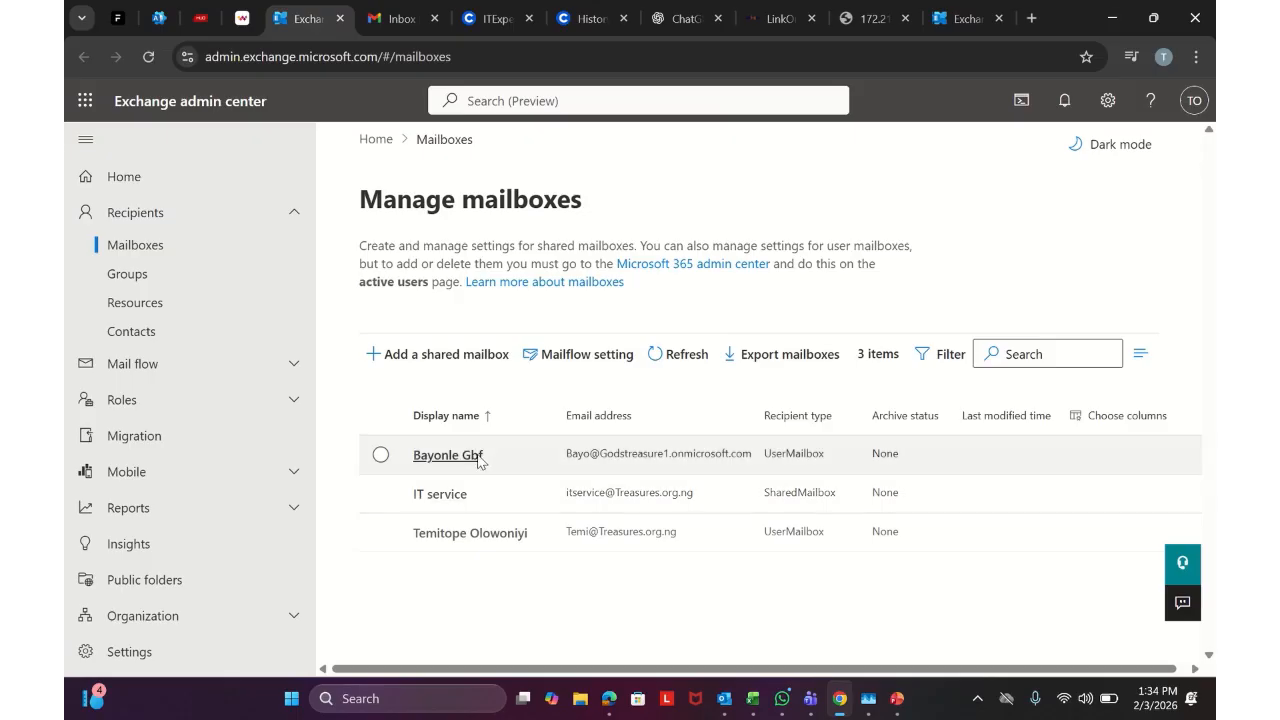
{"action": "left_click", "coordinate": [476, 370]}
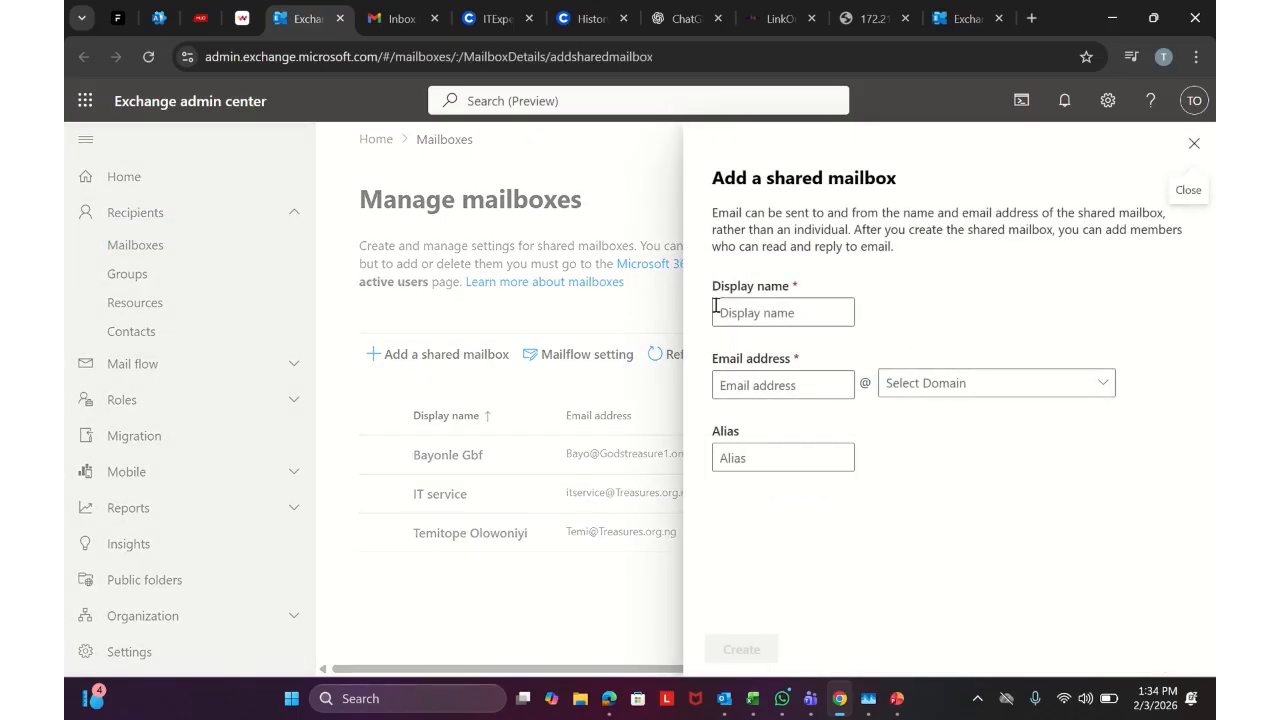
{"action": "left_click", "coordinate": [753, 310]}
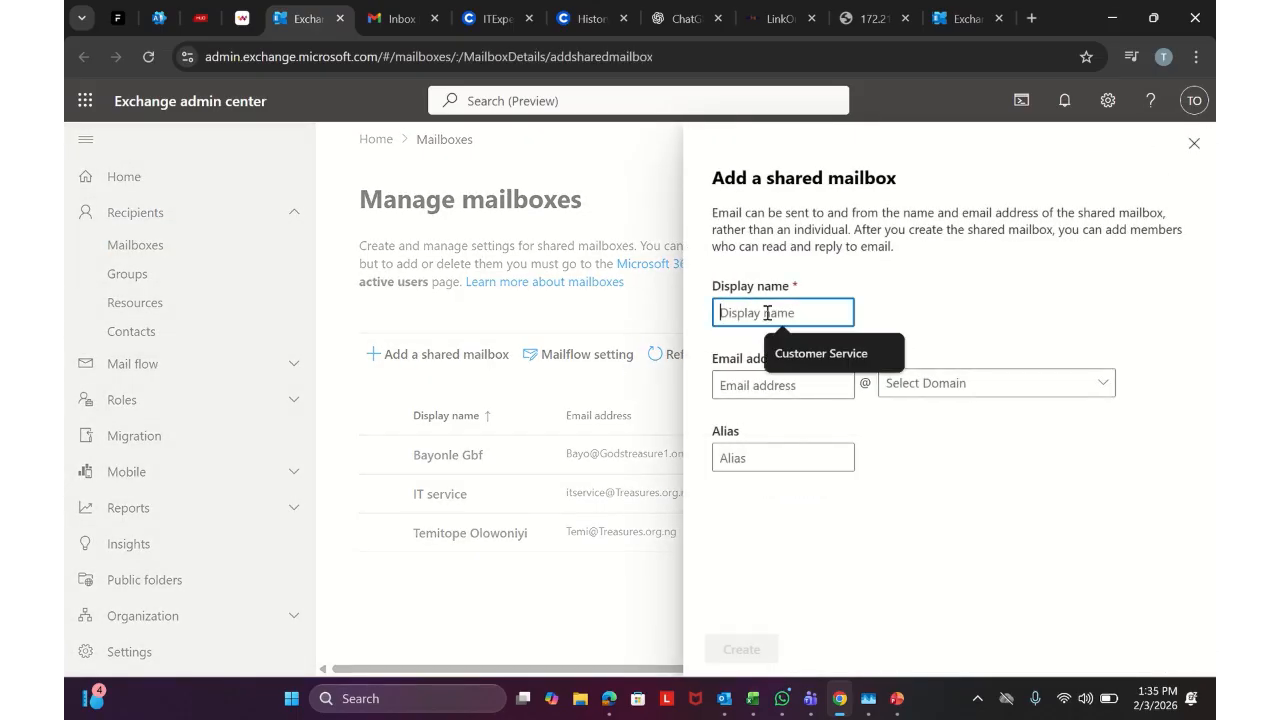
{"action": "left_click", "coordinate": [828, 353]}
{"action": "left_click", "coordinate": [774, 383]}
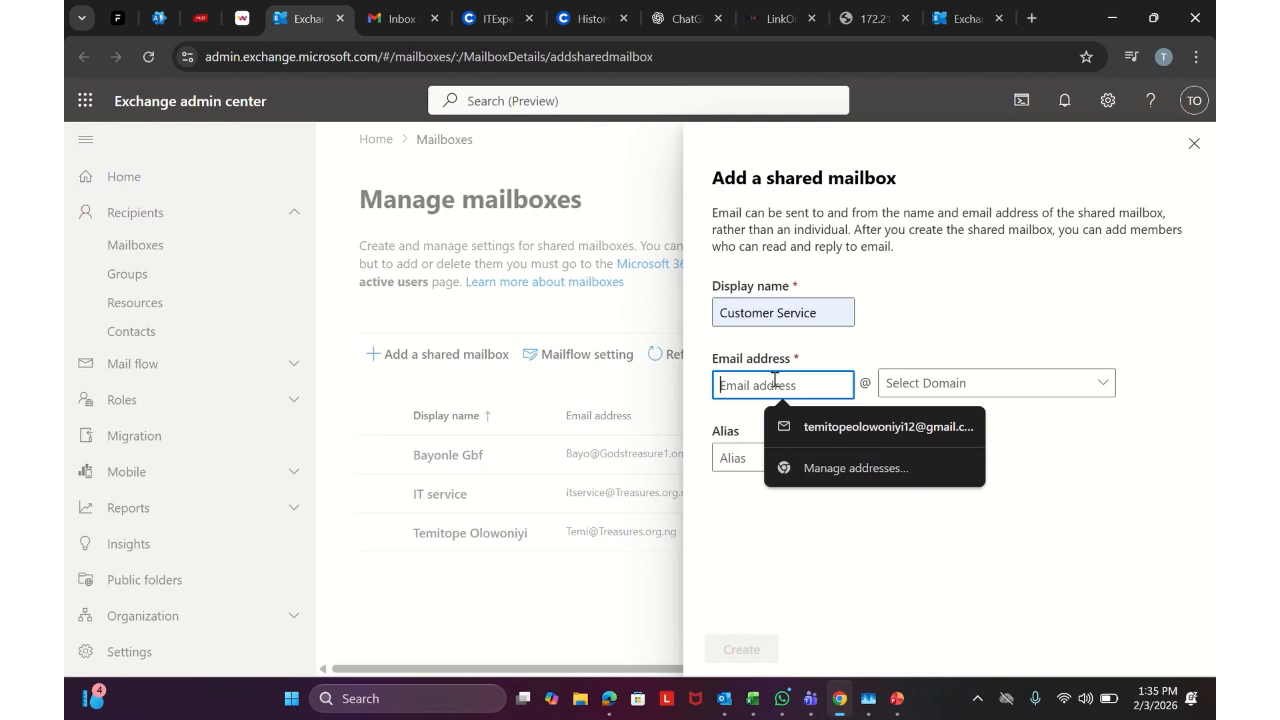
{"action": "type", "text": "cS"}
{"action": "key", "text": "BackSpace"}
{"action": "key", "text": "BackSpace"}
{"action": "type", "text": "CS"}
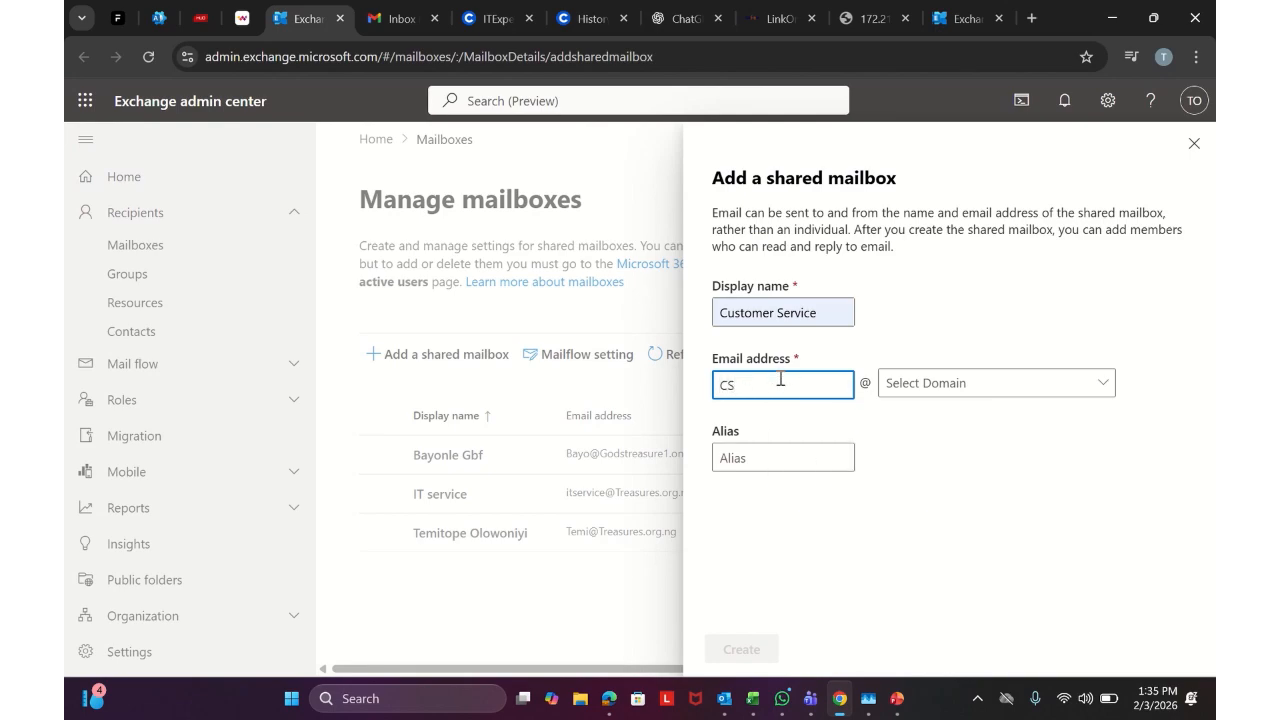
{"action": "left_click", "coordinate": [923, 380]}
{"action": "left_click", "coordinate": [999, 439]}
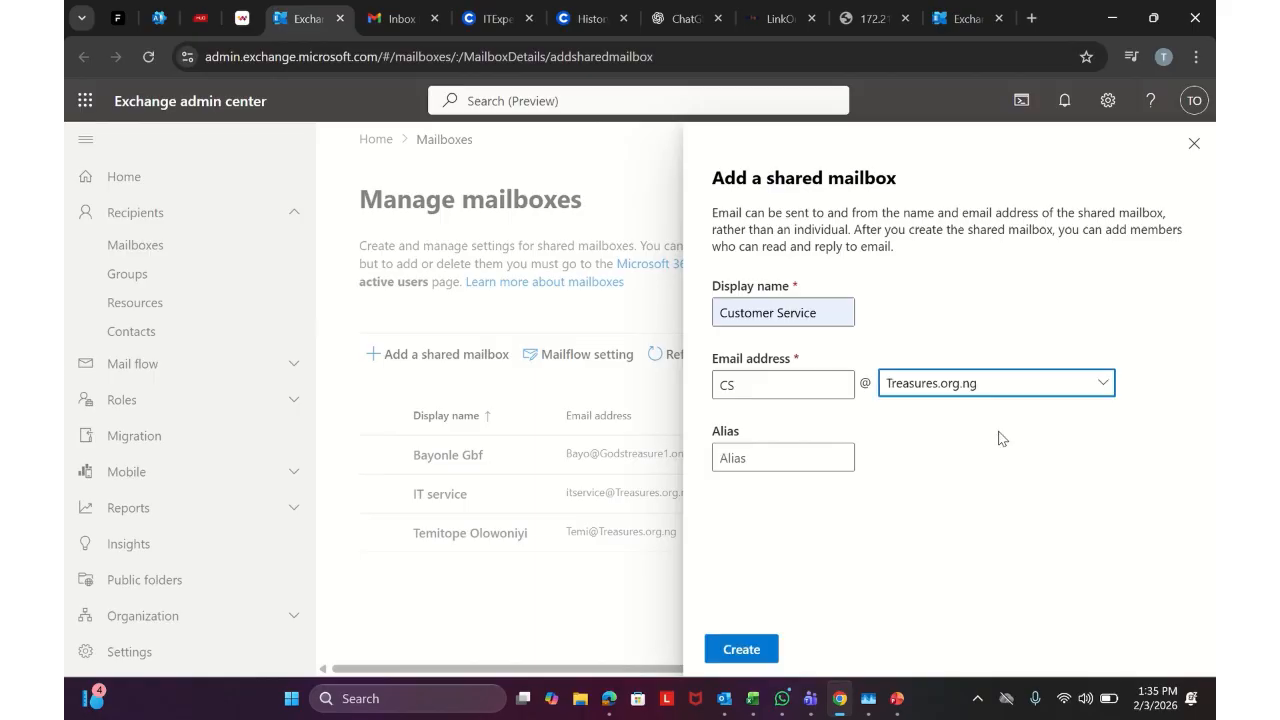
{"action": "left_click", "coordinate": [748, 649]}
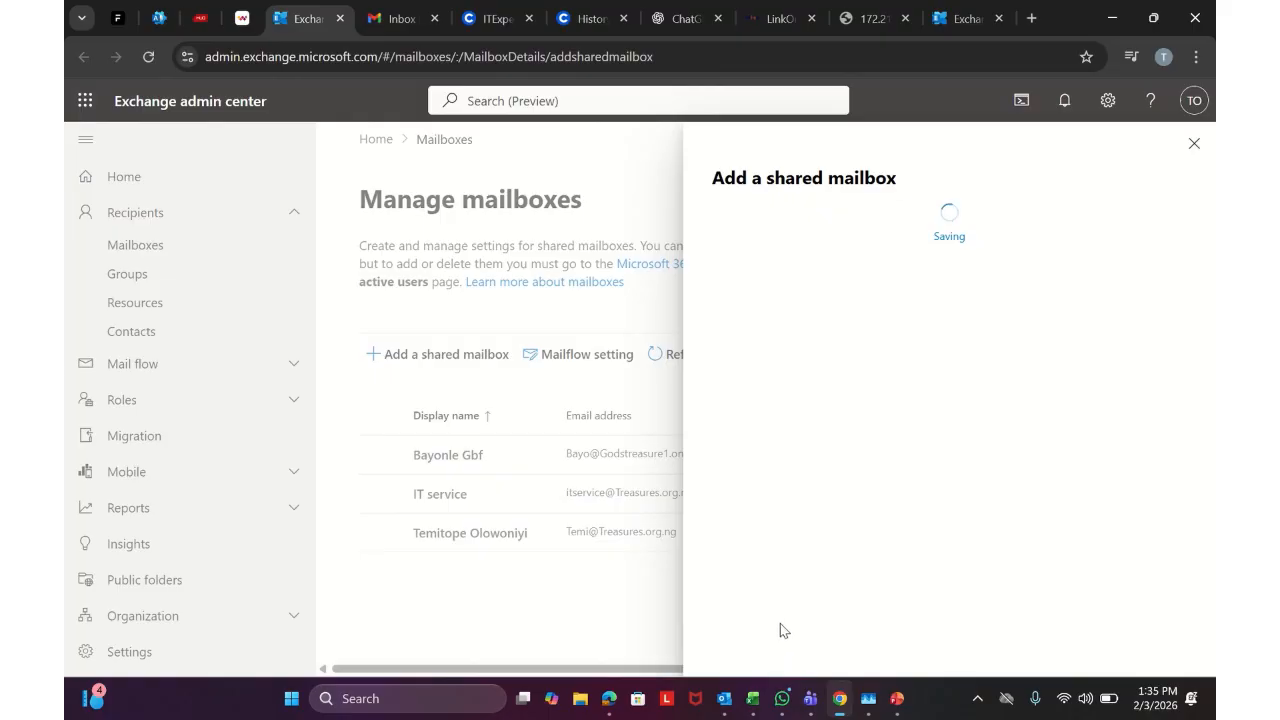
{"action": "left_click", "coordinate": [752, 347]}
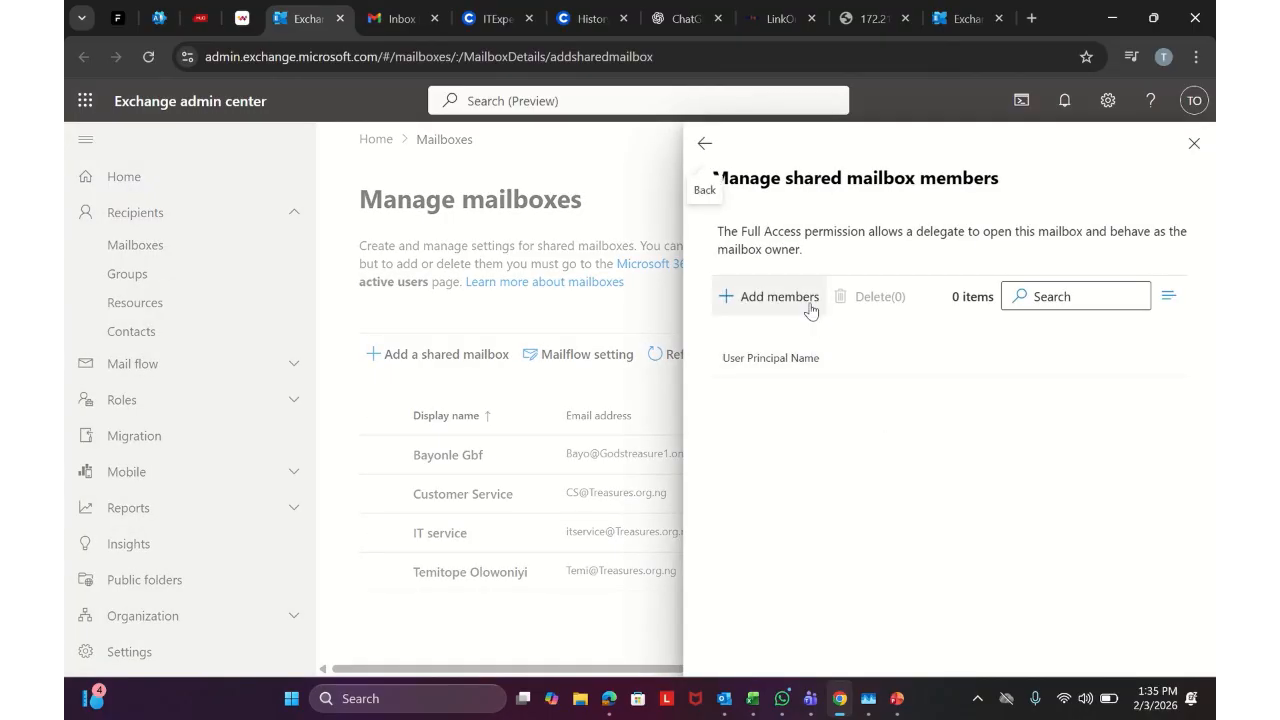
Add the second listed user to Customer Service and confirm the delegate permission
{"action": "left_click", "coordinate": [779, 296]}
{"action": "left_click", "coordinate": [823, 470]}
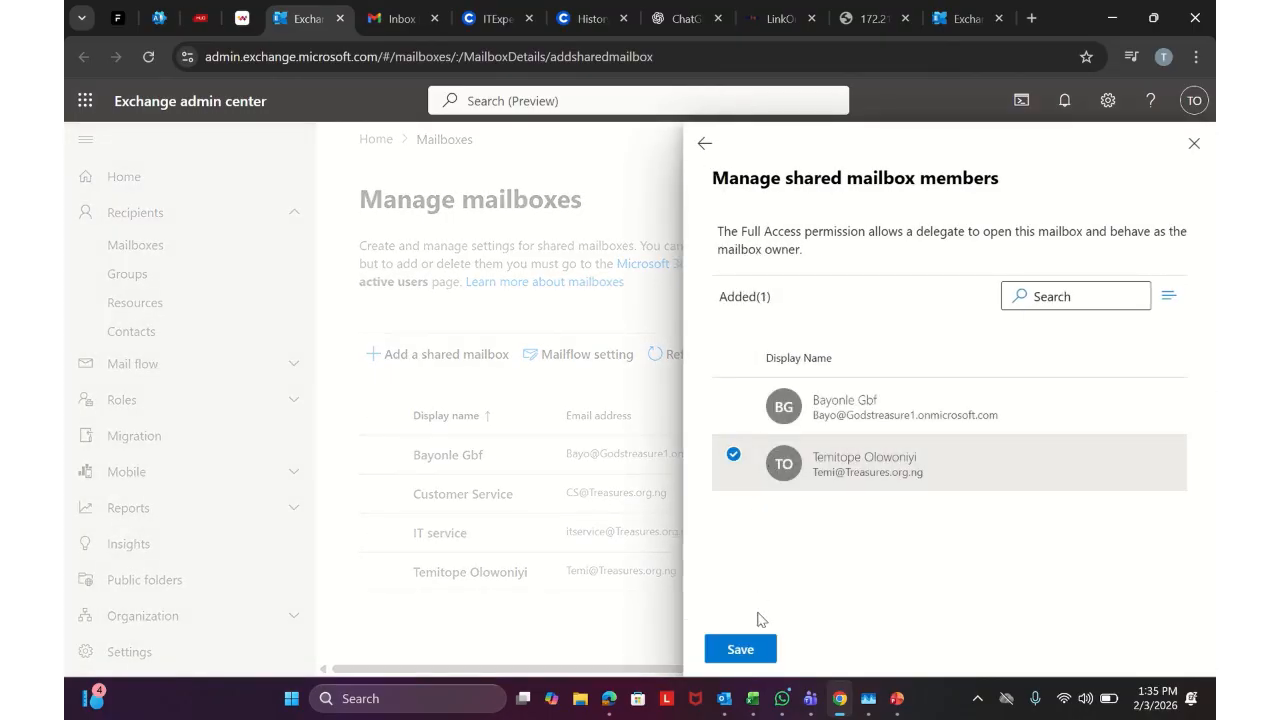
{"action": "left_click", "coordinate": [740, 649]}
{"action": "left_click", "coordinate": [746, 649]}
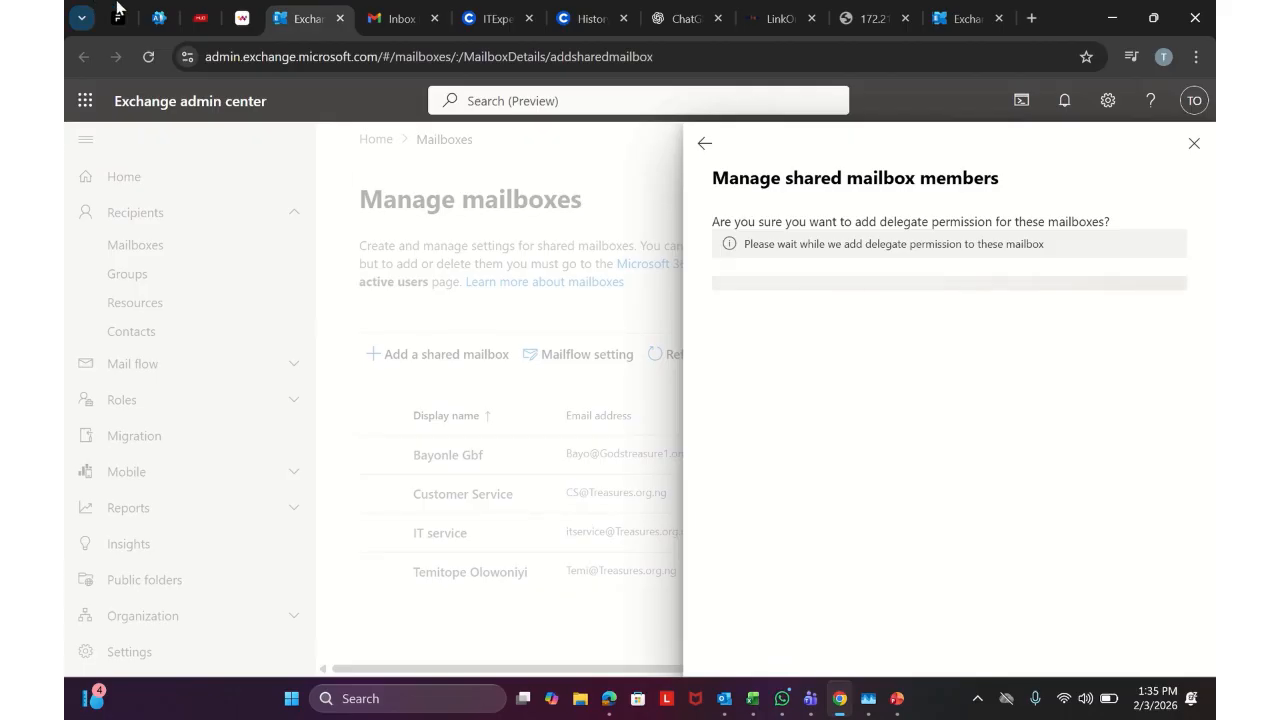
Check both admin center tabs, then close the Customer Service creation confirmation
{"action": "left_click", "coordinate": [158, 18]}
{"action": "left_click", "coordinate": [322, 16]}
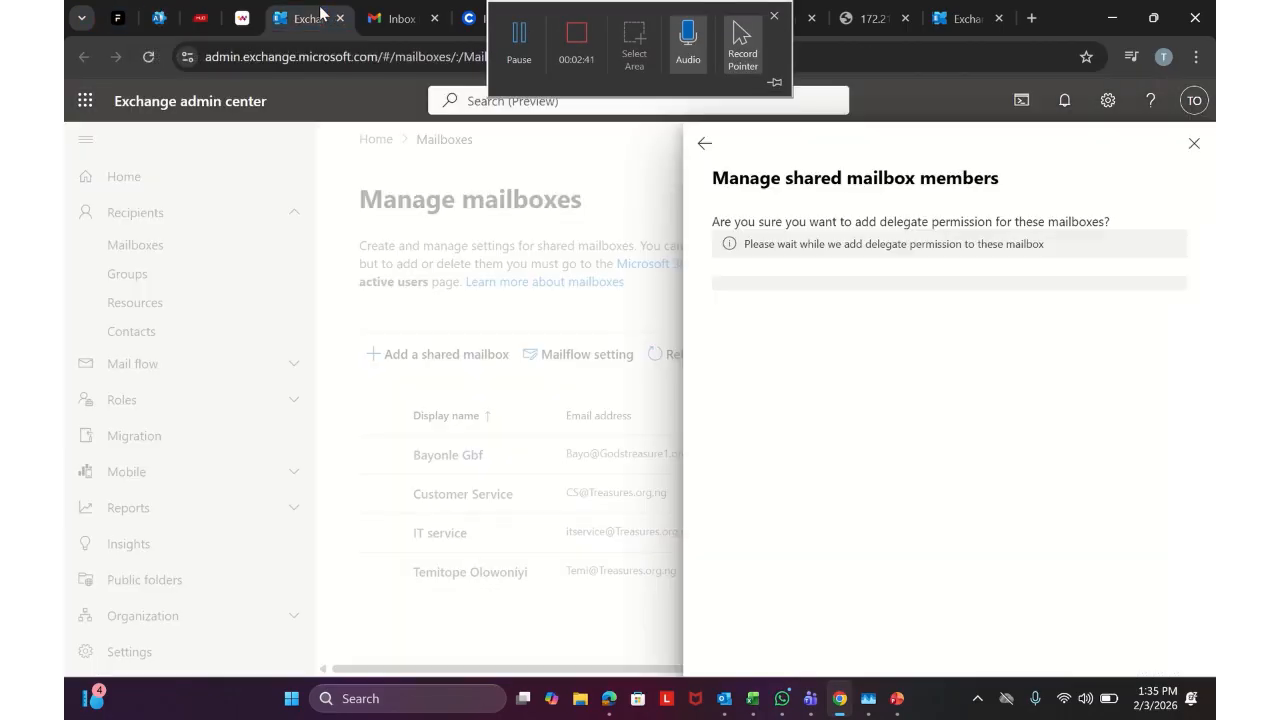
{"action": "left_click", "coordinate": [158, 18]}
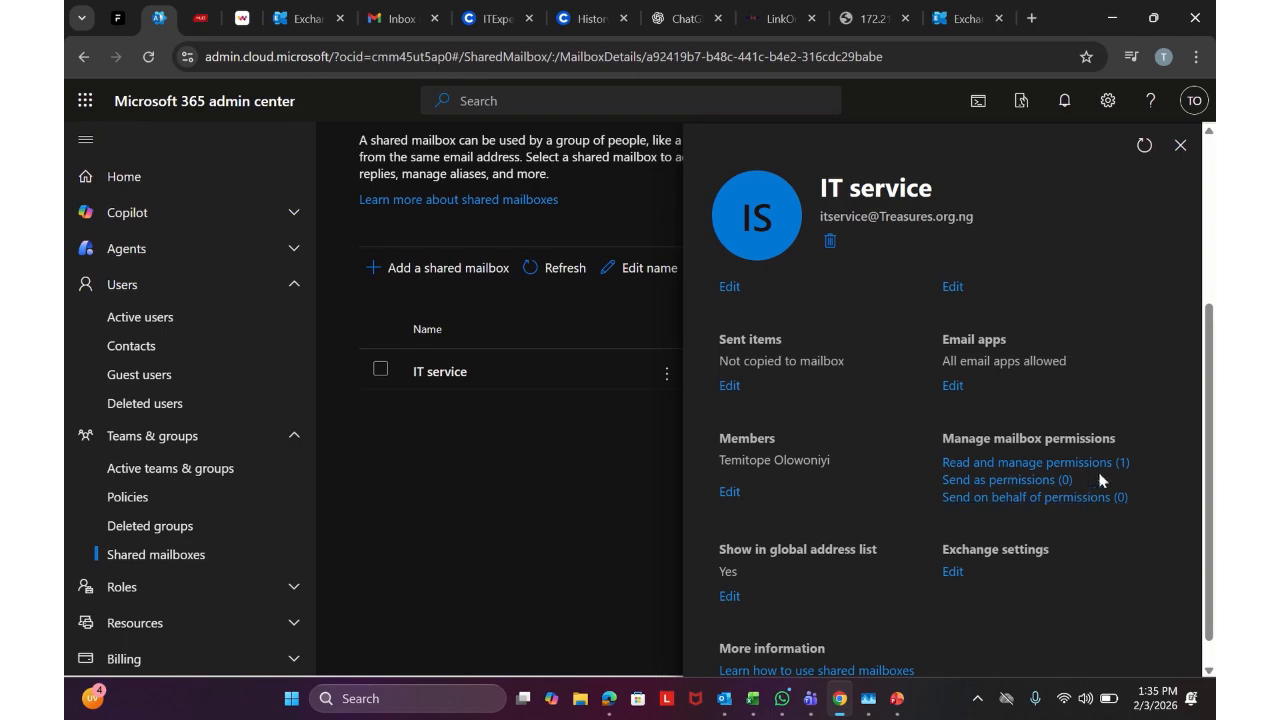
{"action": "left_click", "coordinate": [305, 18]}
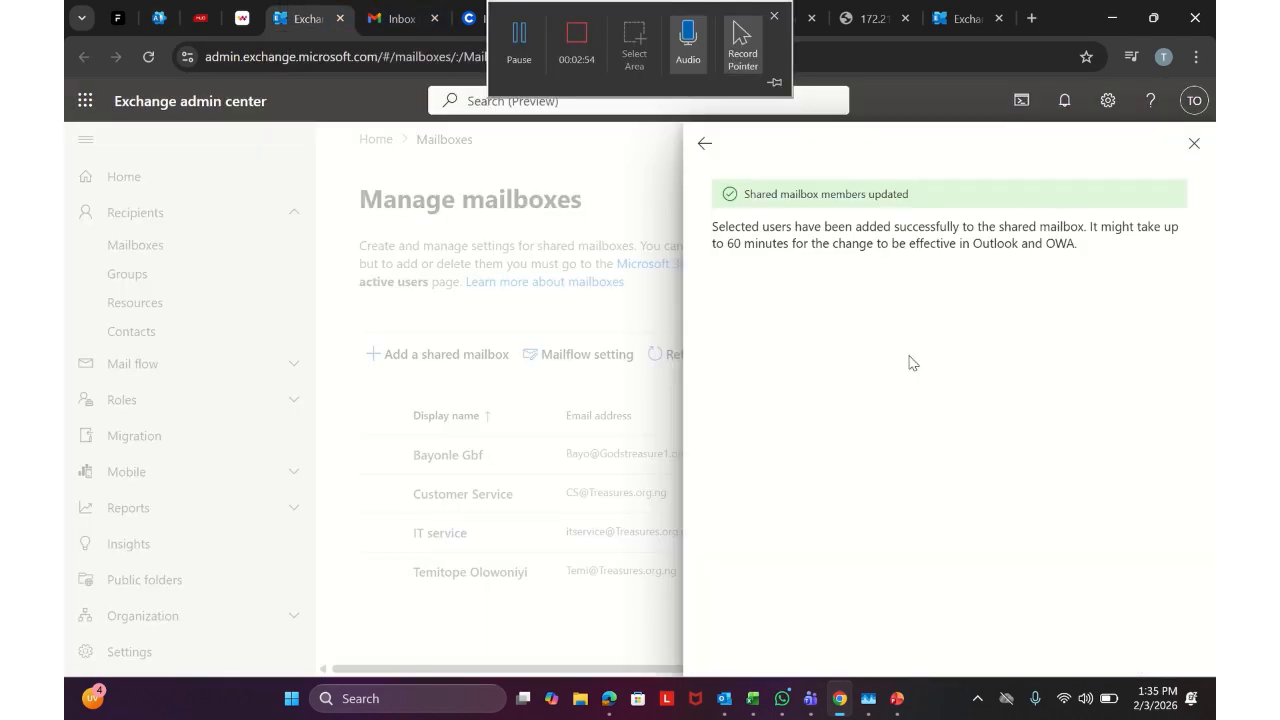
{"action": "left_click", "coordinate": [704, 143]}
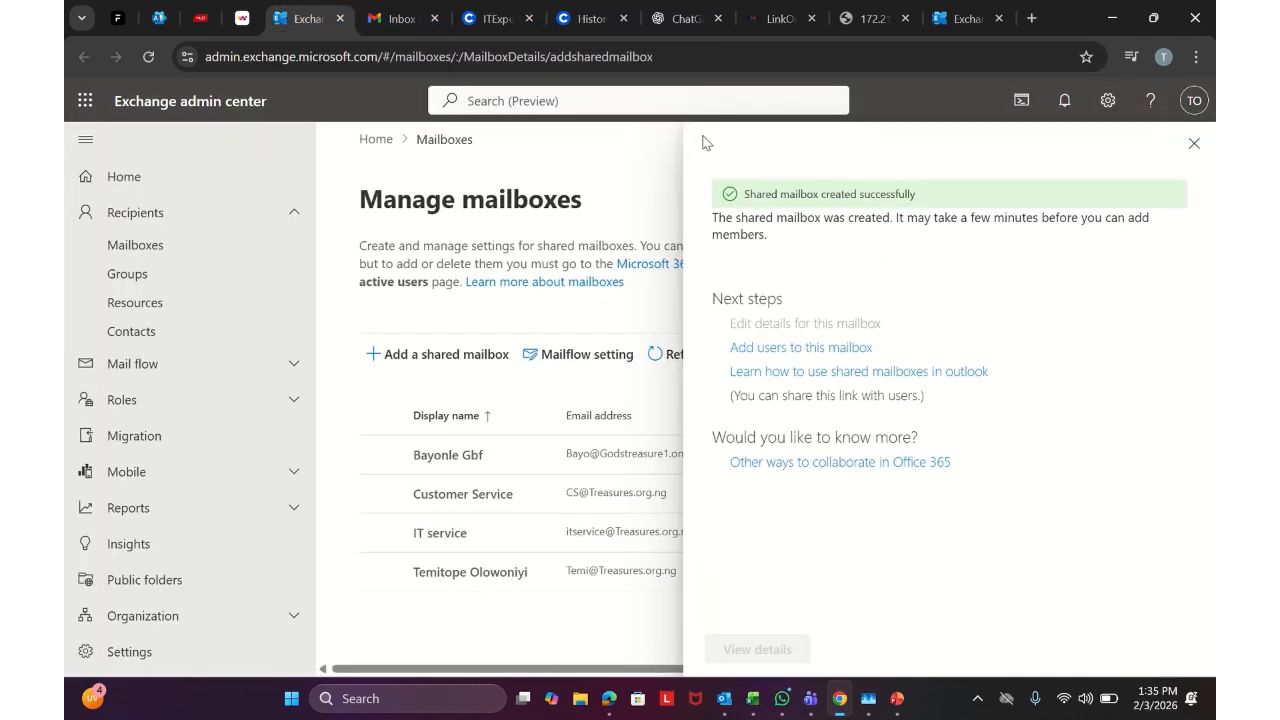
{"action": "left_click", "coordinate": [1194, 143]}
{"action": "left_click", "coordinate": [1131, 425]}
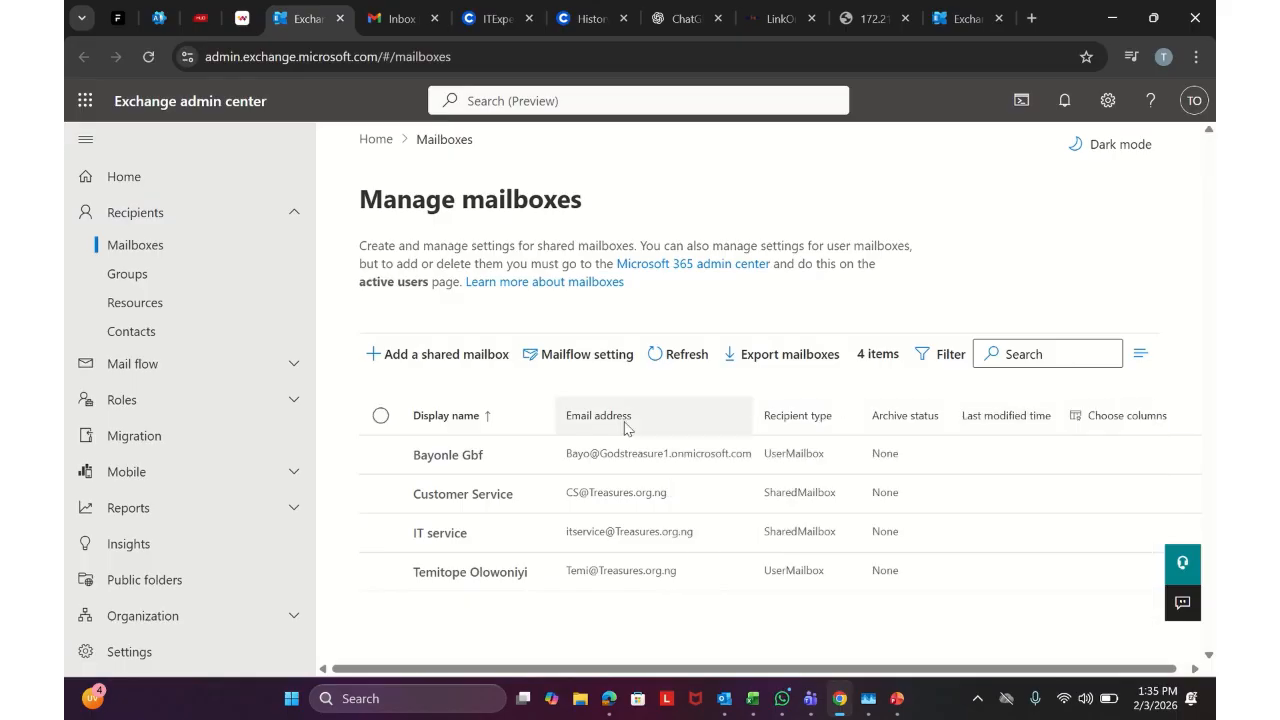
{"action": "left_click", "coordinate": [473, 497]}
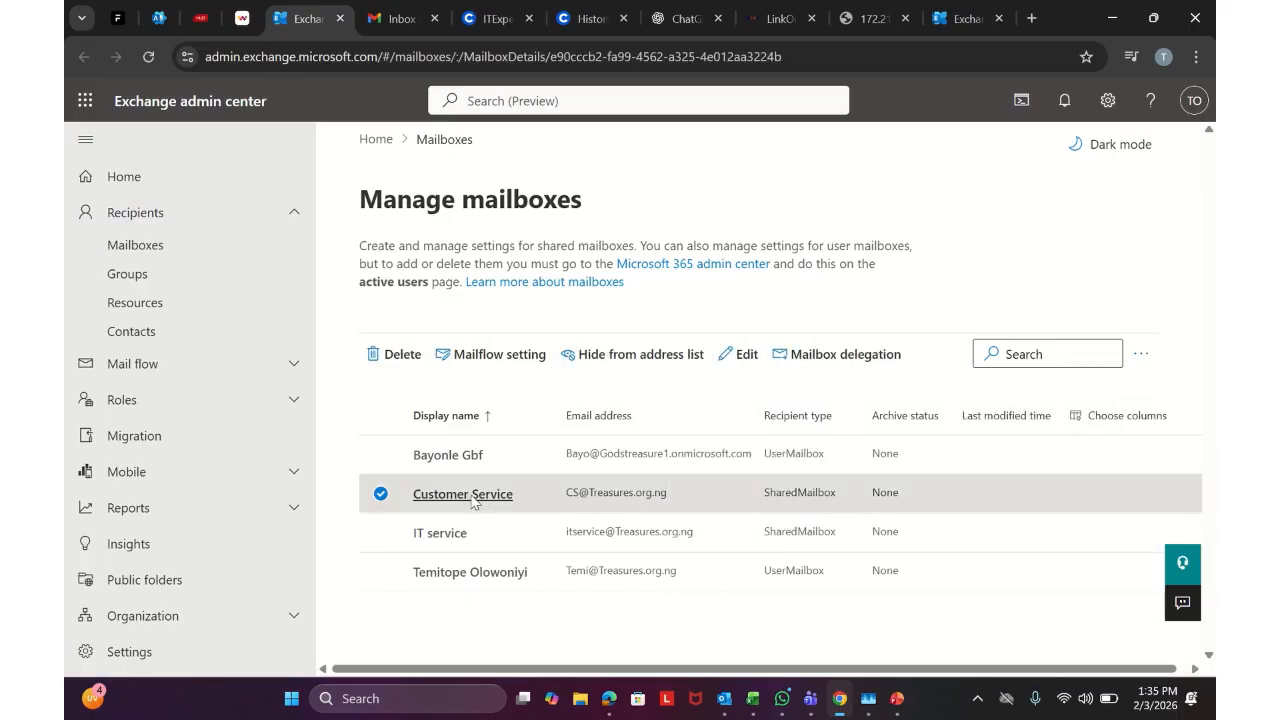
{"action": "left_click", "coordinate": [891, 301]}
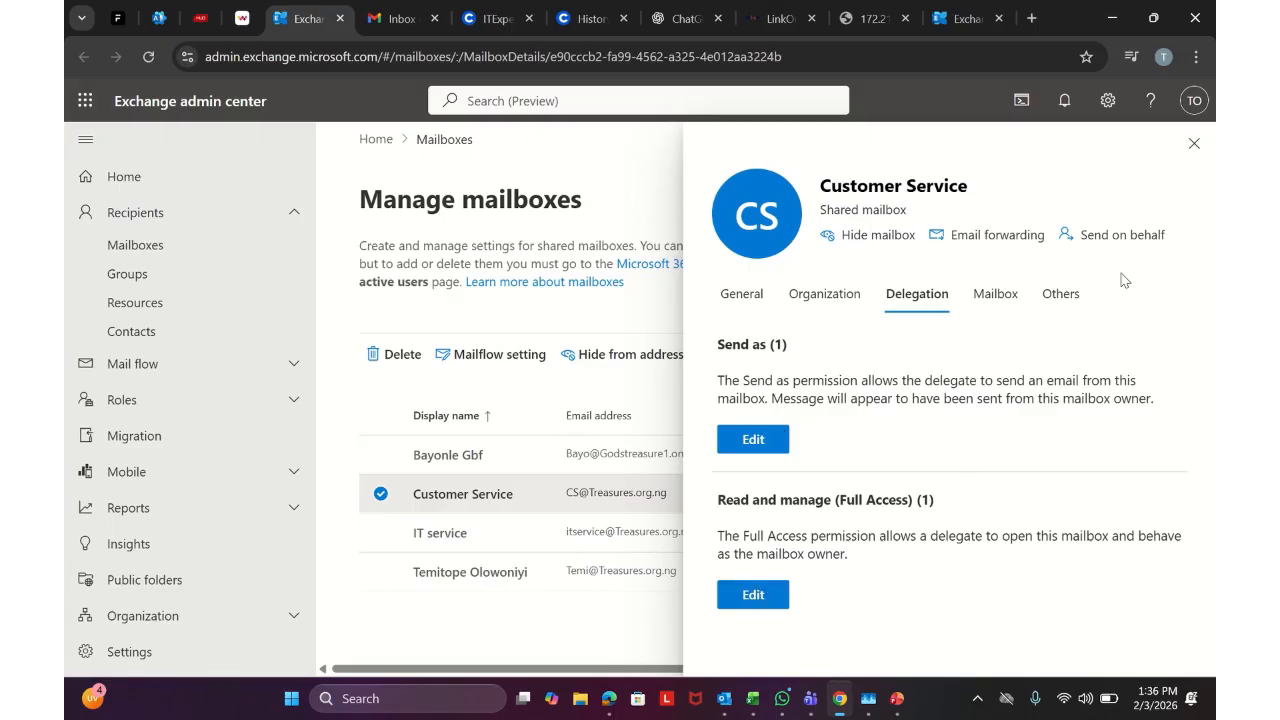
{"action": "left_click", "coordinate": [158, 18]}
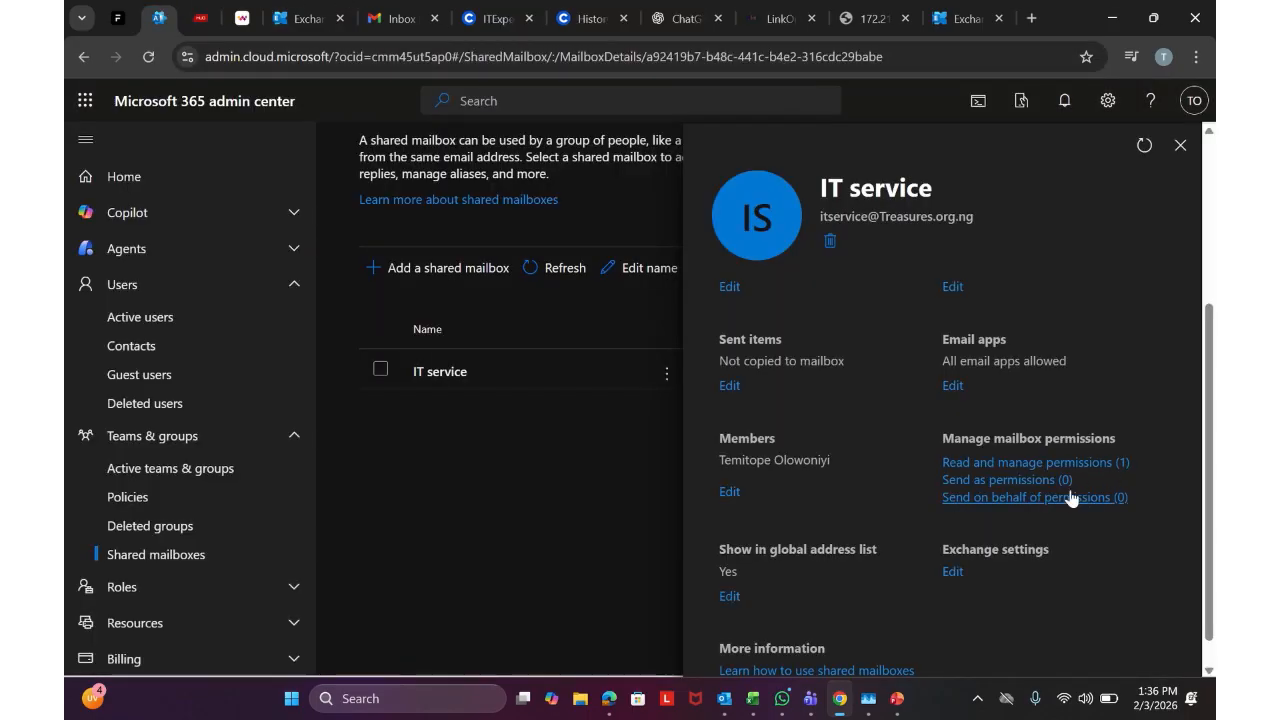
{"action": "left_click", "coordinate": [305, 18]}
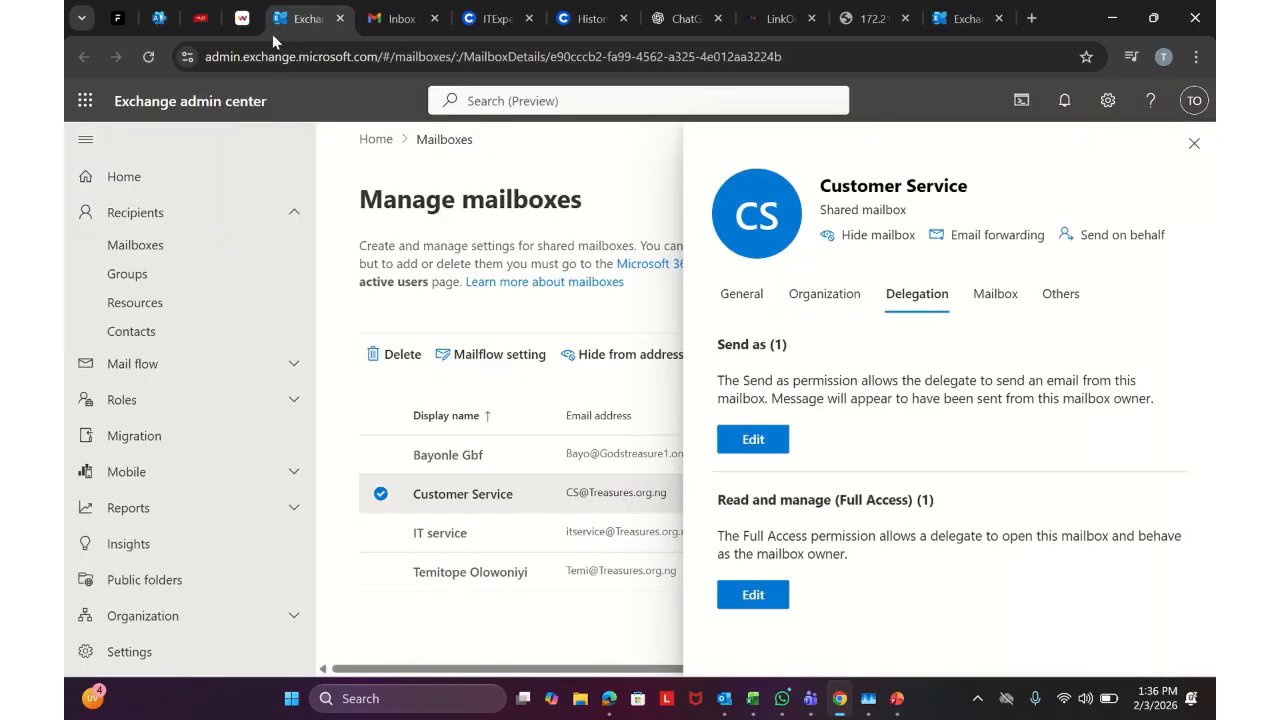
{"action": "left_click", "coordinate": [1194, 143]}
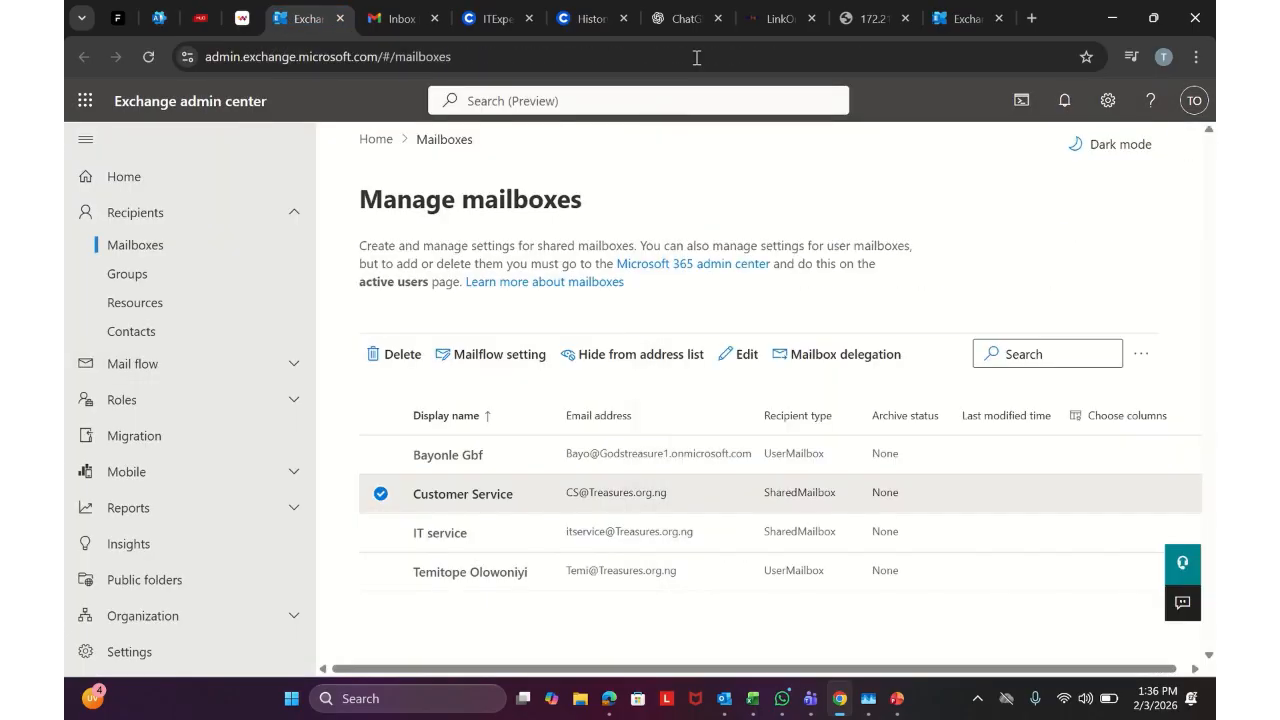
{"action": "left_click", "coordinate": [89, 104]}
Open Outlook in a new tab and choose Add shared folder or mailbox from the account's right-click menu
{"action": "left_click", "coordinate": [227, 199]}
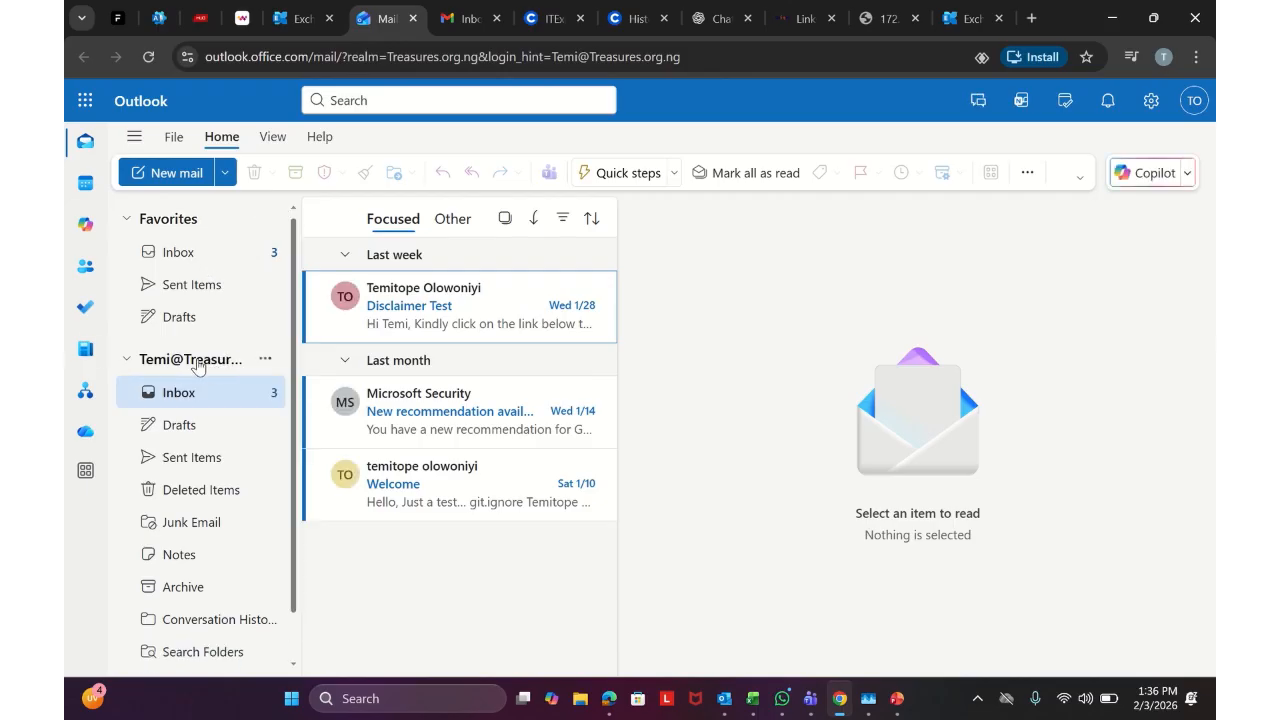
{"action": "right_click", "coordinate": [194, 362]}
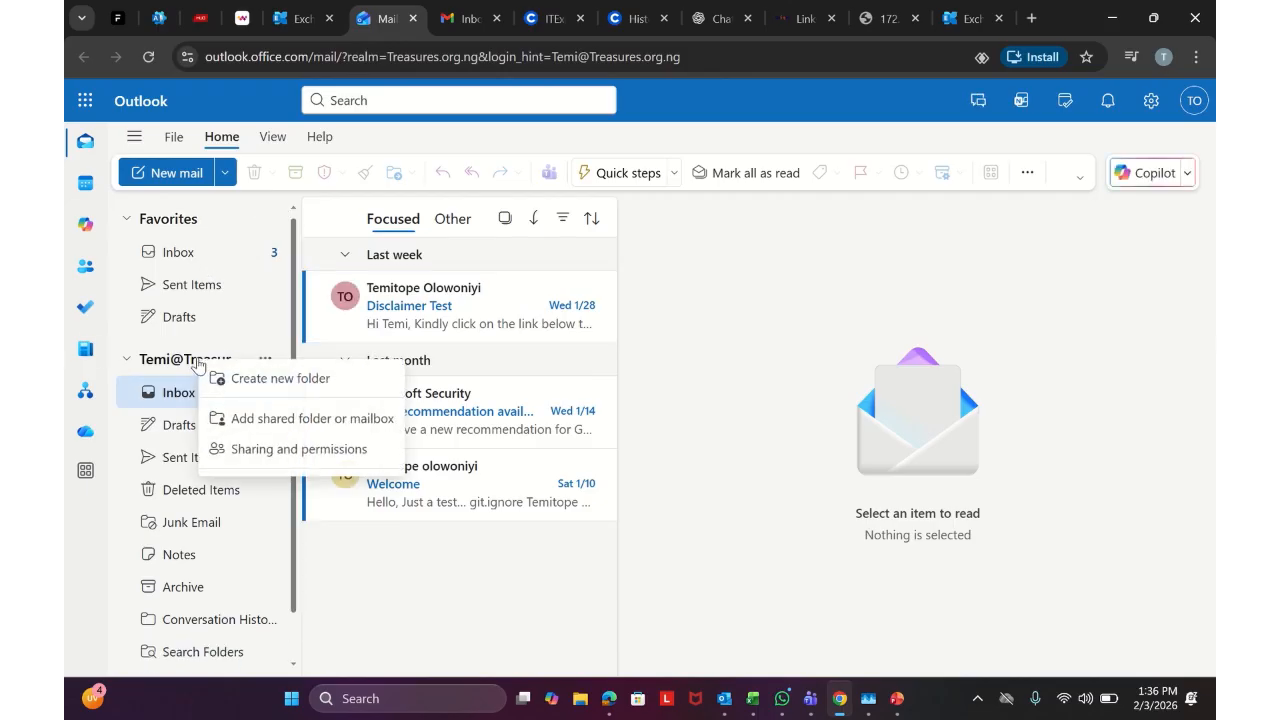
{"action": "left_click", "coordinate": [337, 594]}
{"action": "right_click", "coordinate": [210, 366]}
{"action": "left_click", "coordinate": [255, 421]}
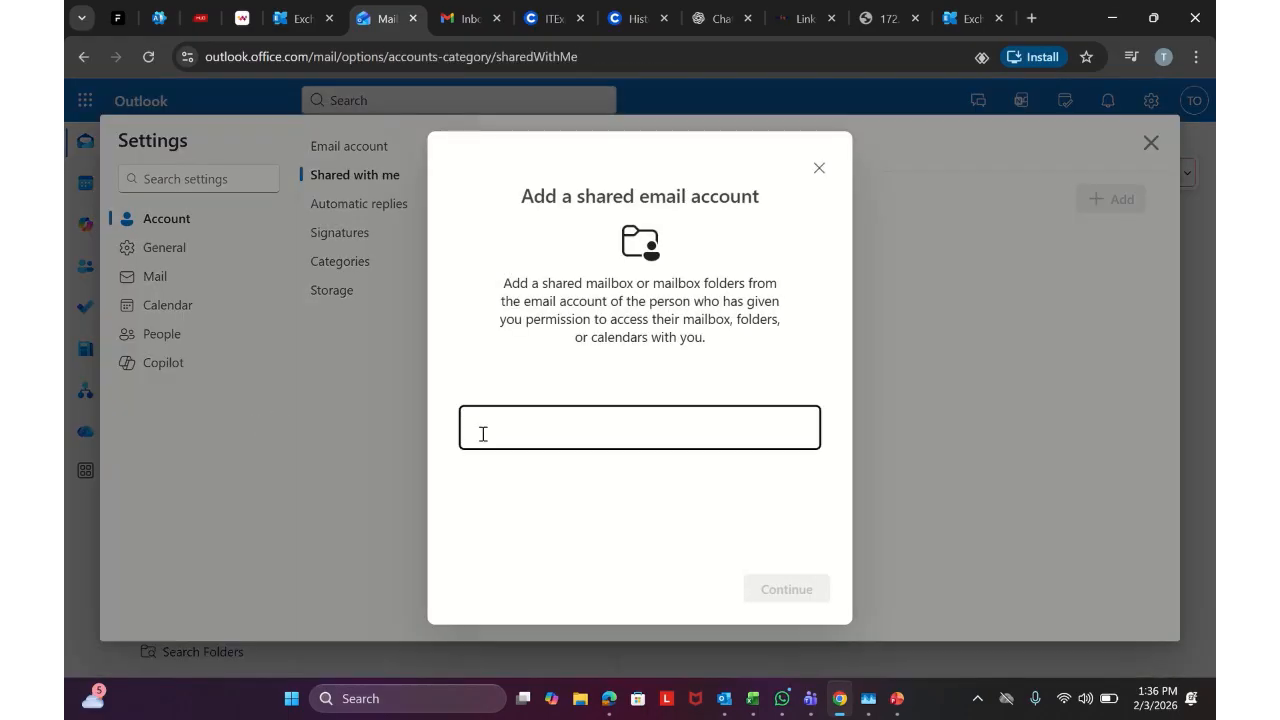
Enter the Customer Service mailbox address, continue through the permissions check and close the confirmation
{"action": "left_click", "coordinate": [481, 432]}
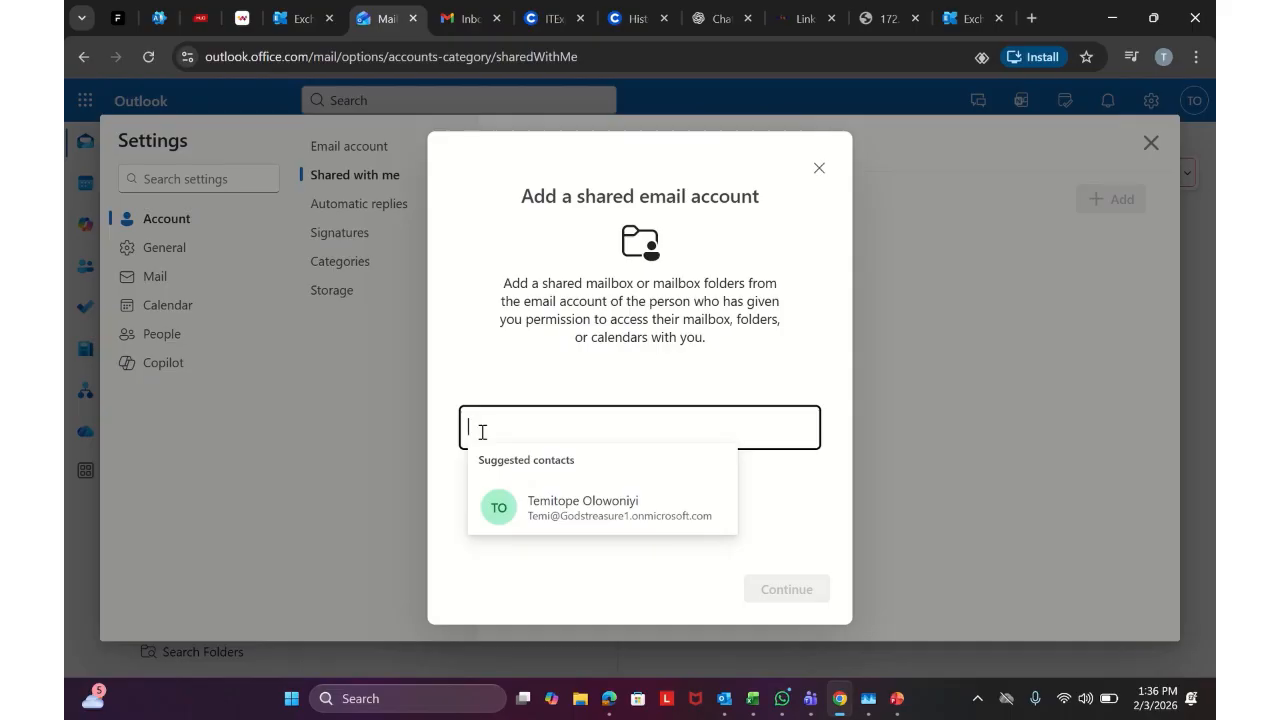
{"action": "type", "text": "cs"}
{"action": "key", "text": "BackSpace"}
{"action": "key", "text": "BackSpace"}
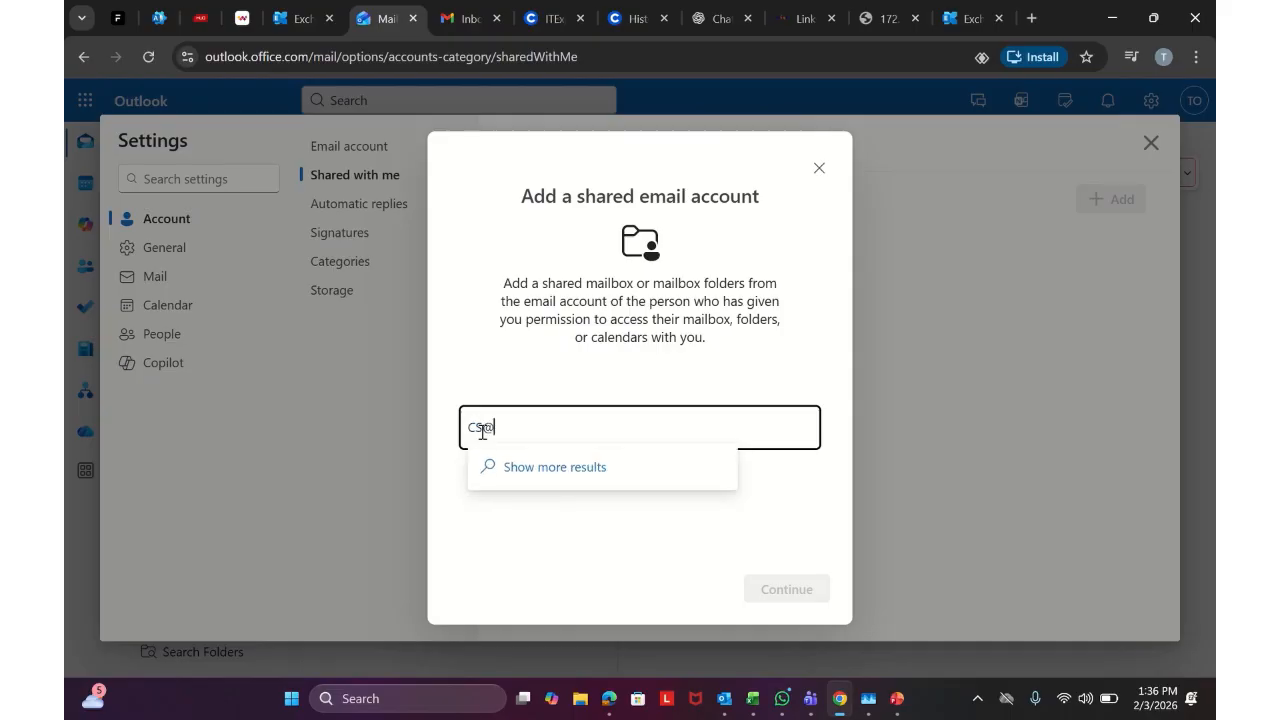
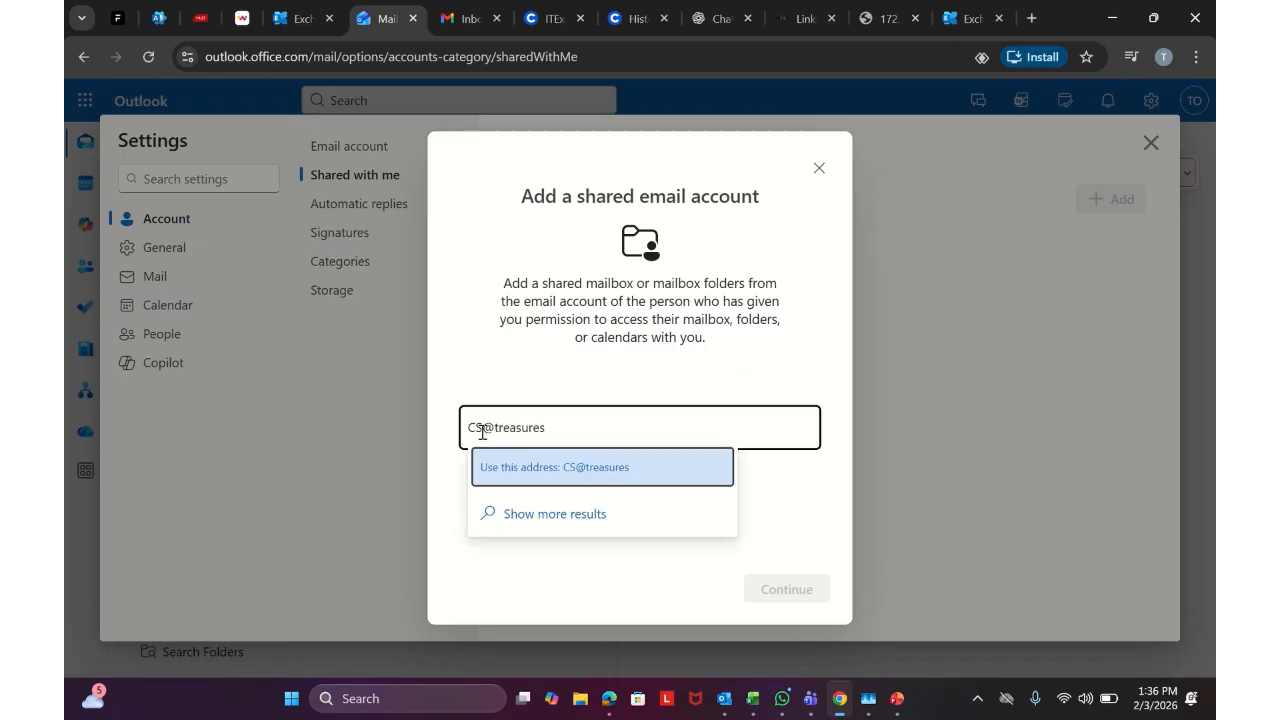
{"action": "key", "text": "Return"}
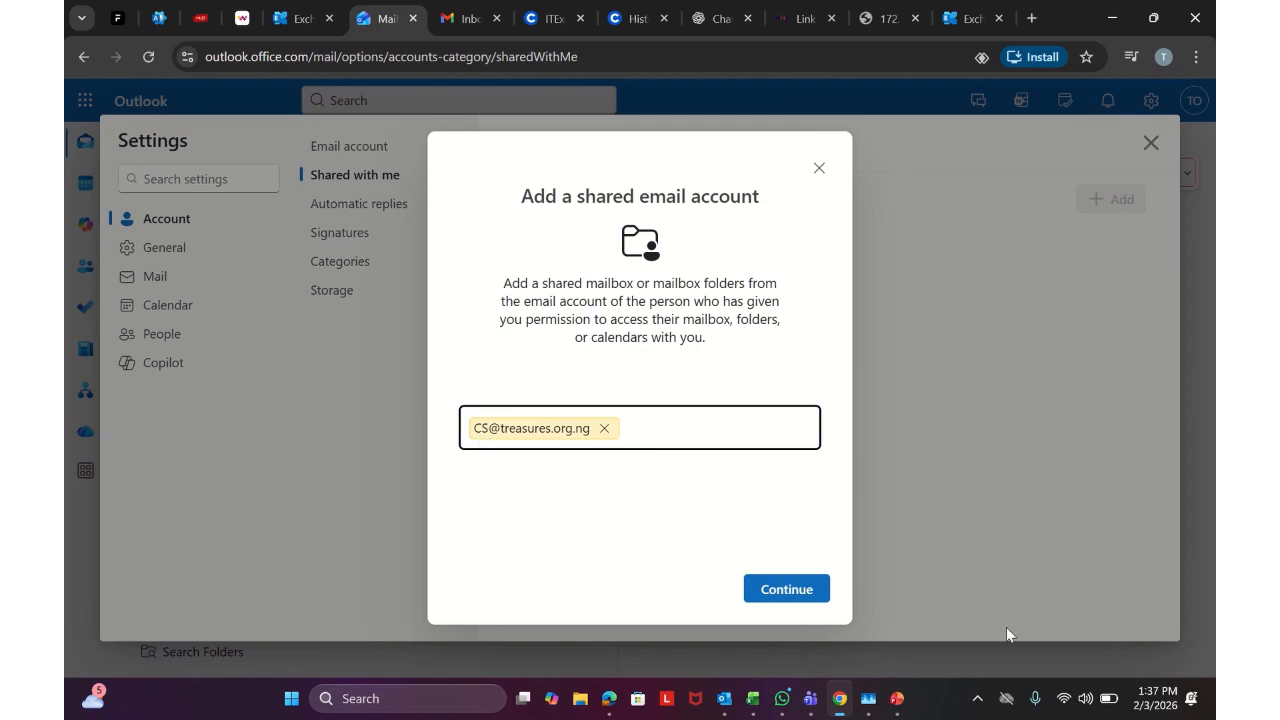
{"action": "left_click", "coordinate": [826, 591]}
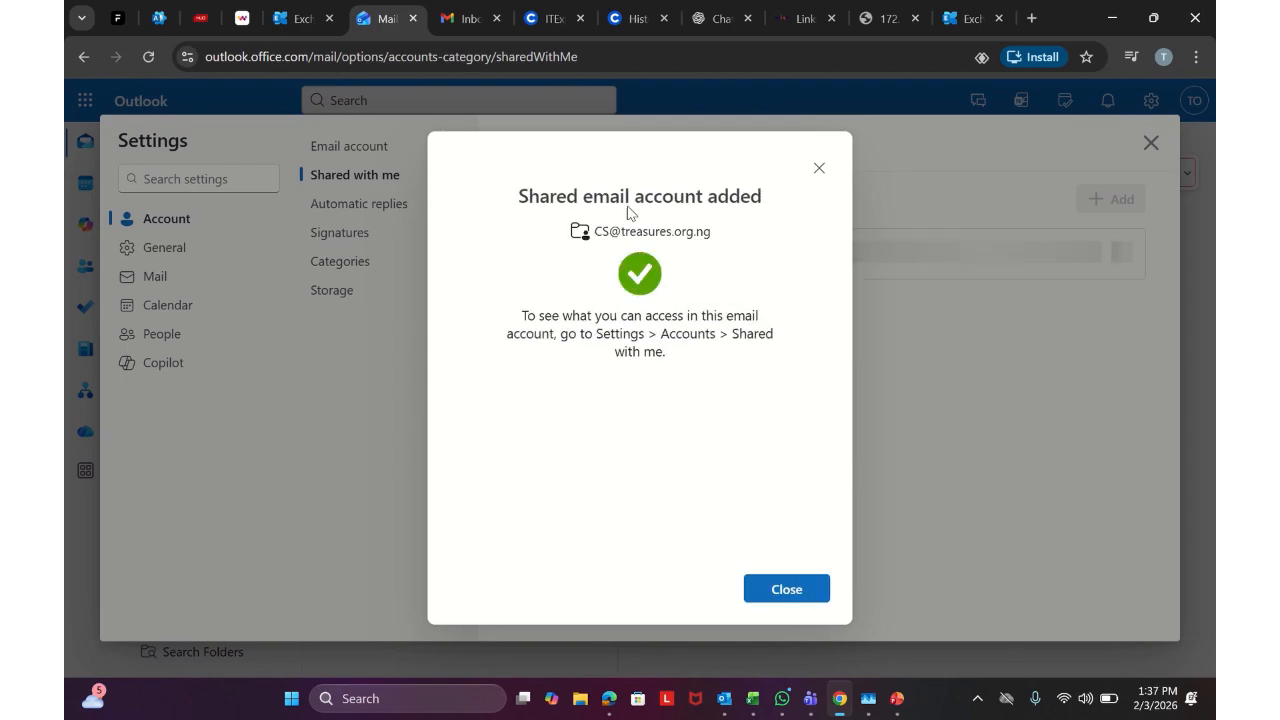
{"action": "left_click", "coordinate": [771, 590]}
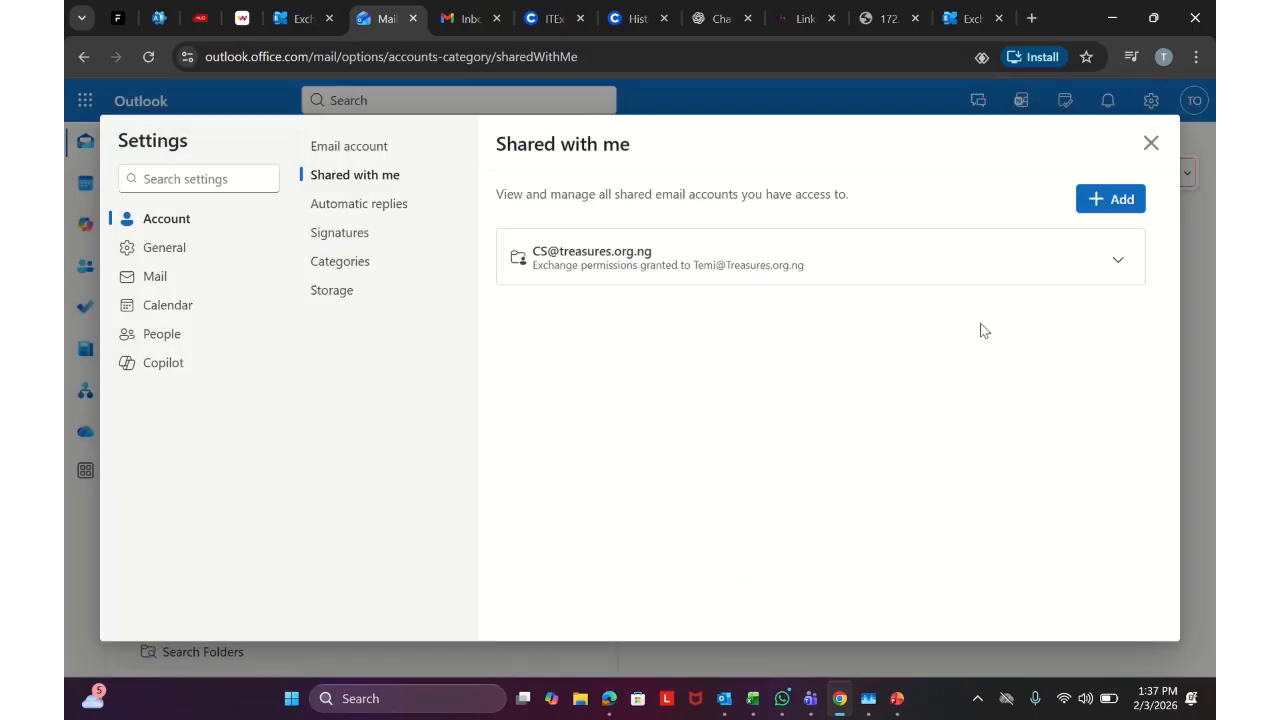
Close Settings, expand the Customer Service mailbox and open its empty Inbox
{"action": "left_click", "coordinate": [1150, 144]}
{"action": "scroll", "coordinate": [230, 590], "scroll_direction": "down", "scroll_amount": 2}
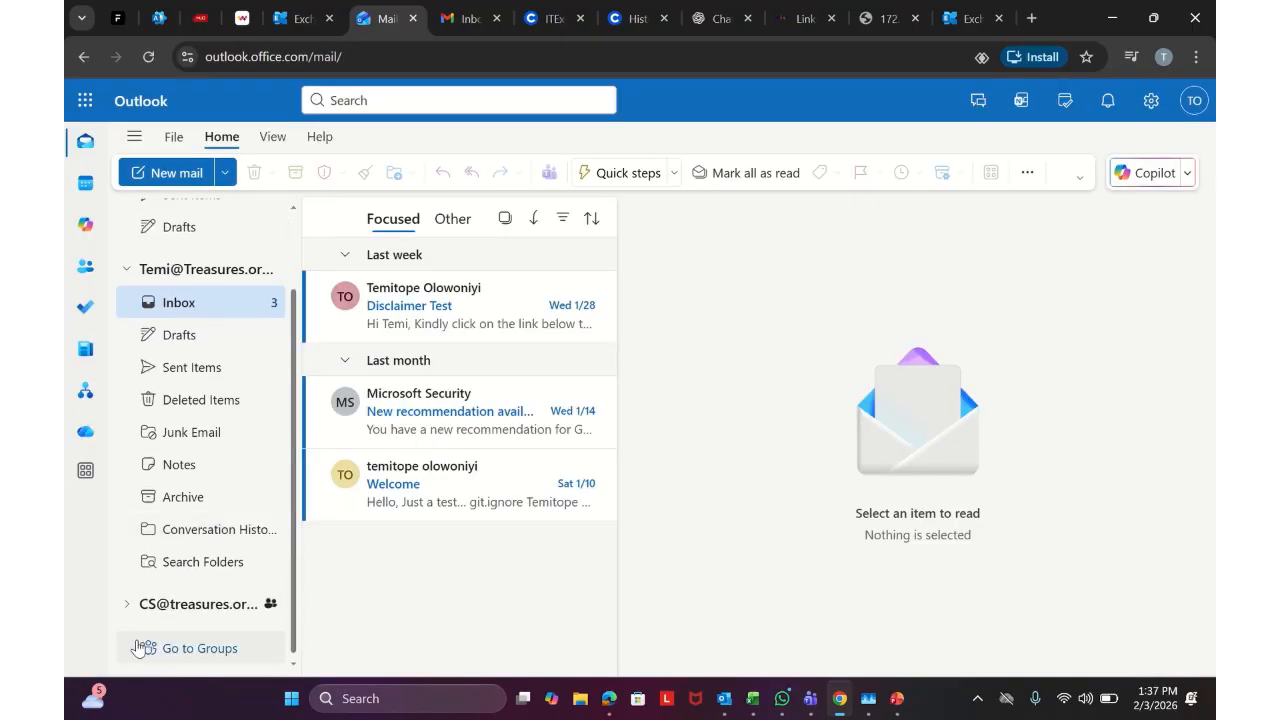
{"action": "left_click", "coordinate": [185, 607]}
{"action": "scroll", "coordinate": [180, 600], "scroll_direction": "down", "scroll_amount": 5}
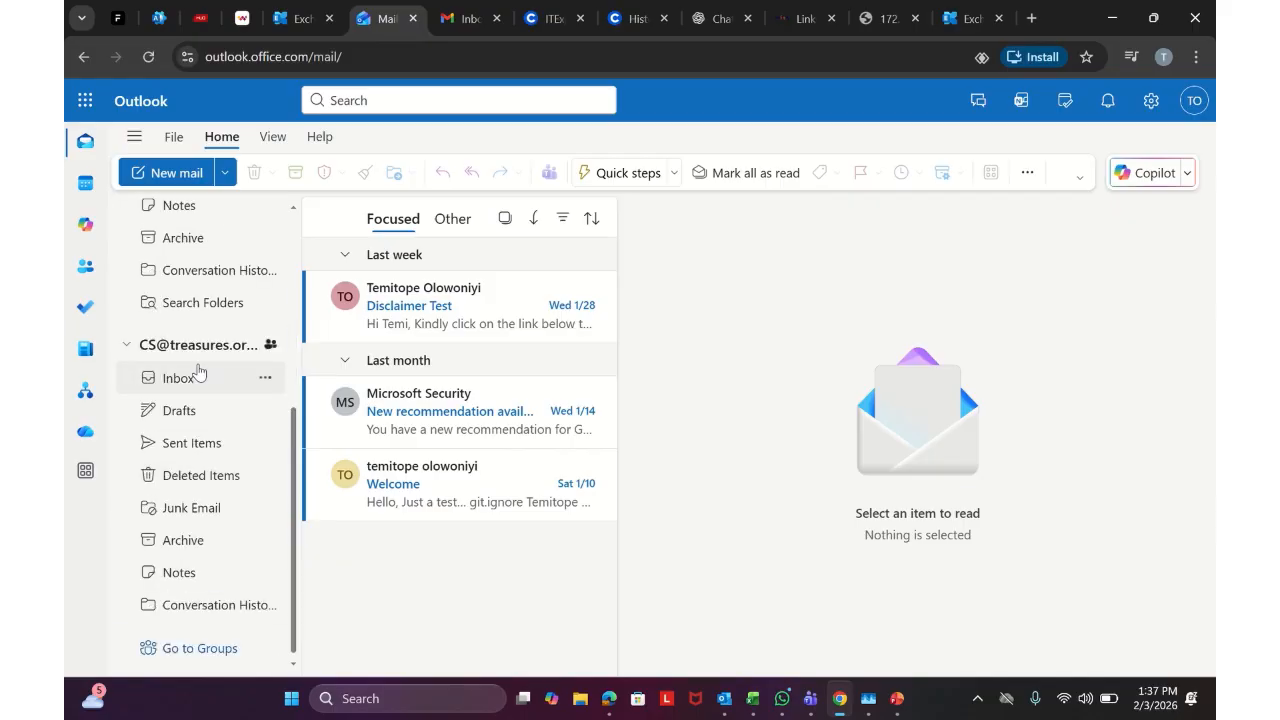
{"action": "left_click", "coordinate": [196, 376]}
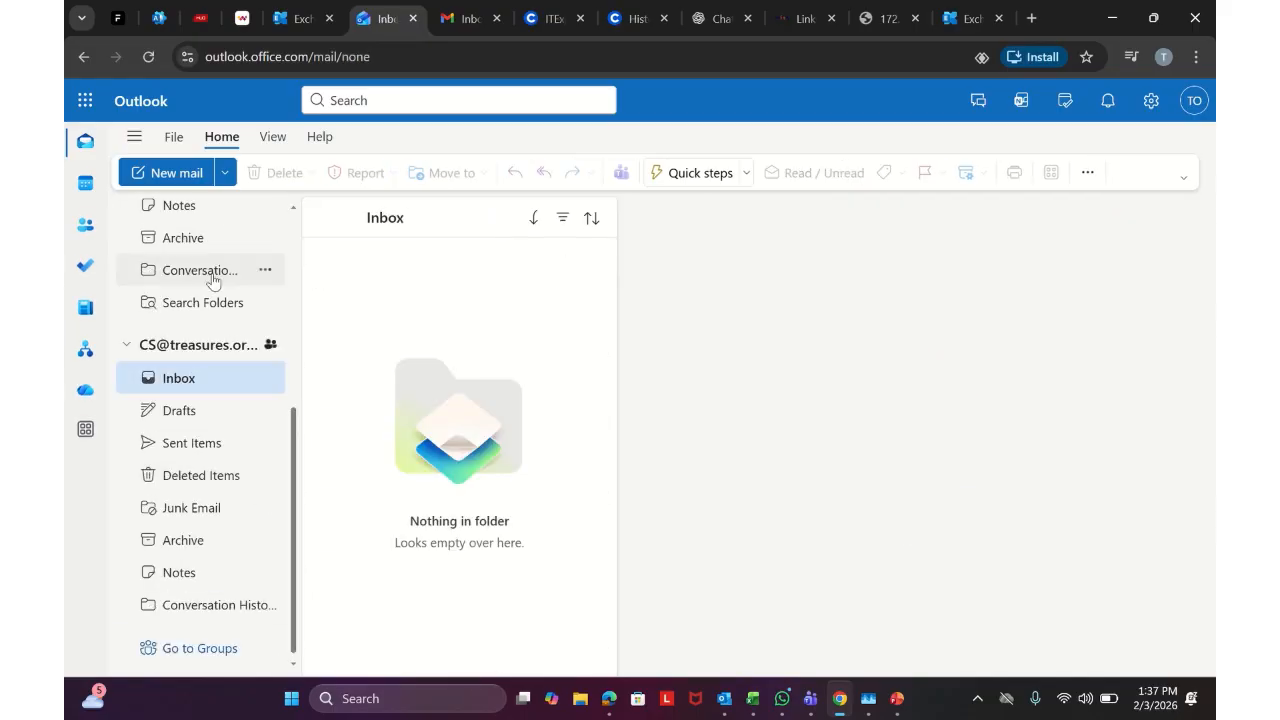
Glance at the Exchange admin center tab, then collapse the personal account's folders in Outlook
{"action": "left_click", "coordinate": [288, 12]}
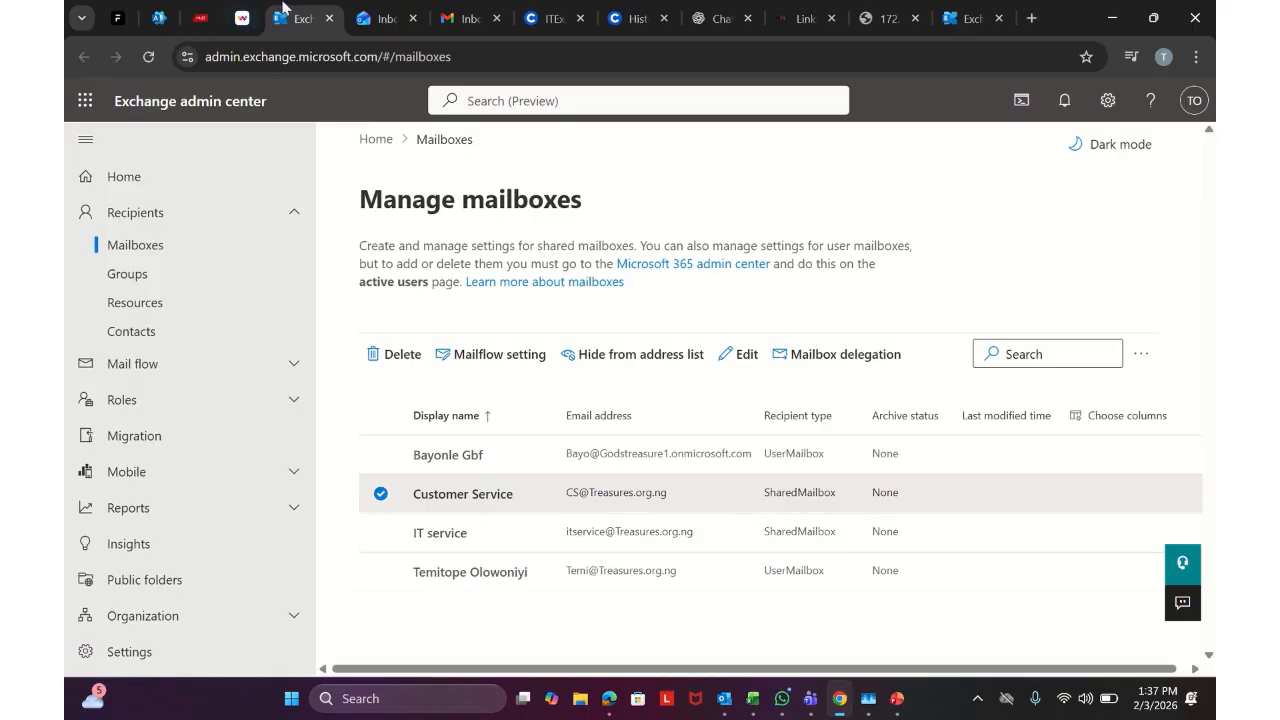
{"action": "left_click", "coordinate": [358, 12]}
{"action": "scroll", "coordinate": [180, 330], "scroll_direction": "up", "scroll_amount": 5}
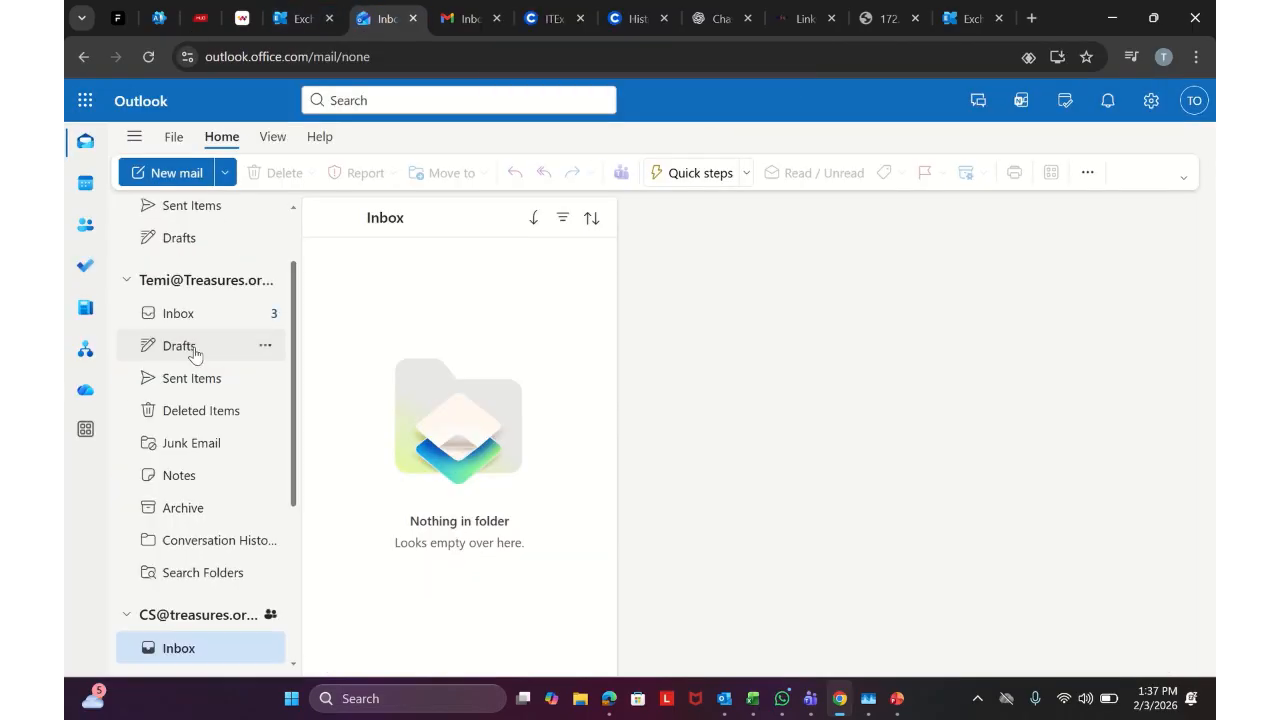
{"action": "left_click", "coordinate": [216, 358]}
Add the IT service mailbox by its address from the personal account's menu, then continue and close the confirmation
{"action": "right_click", "coordinate": [216, 360]}
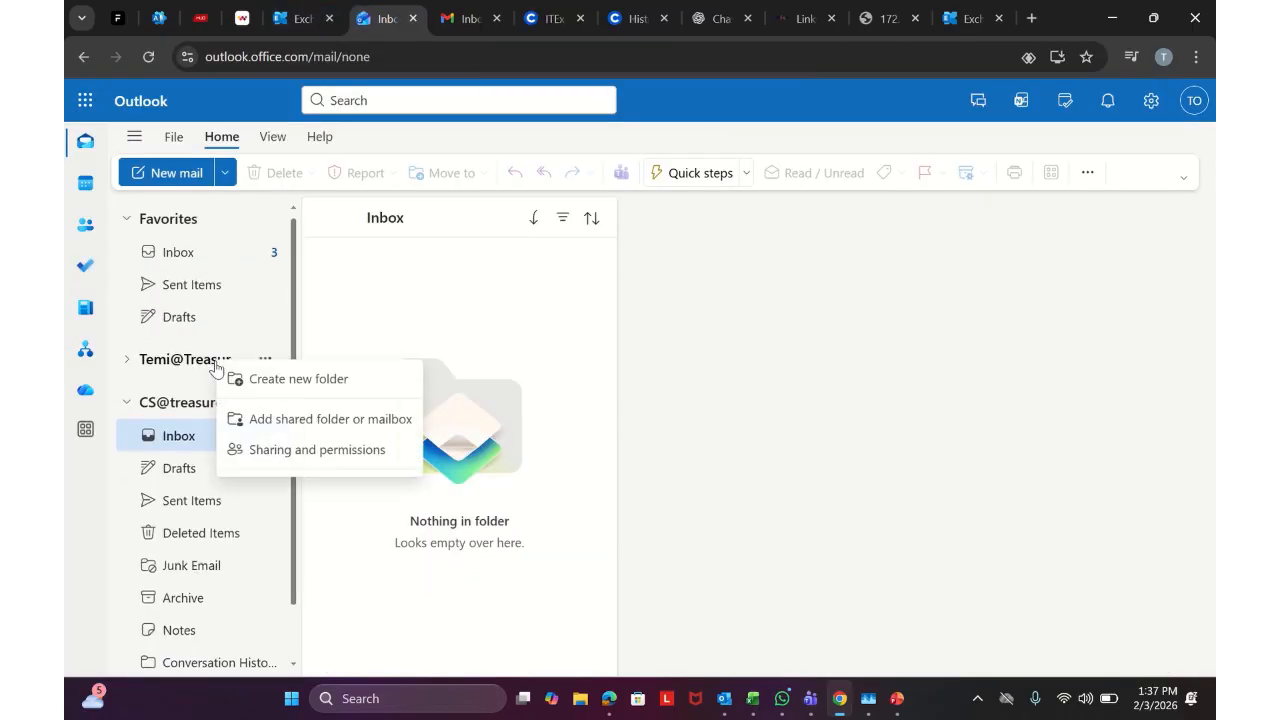
{"action": "left_click", "coordinate": [243, 416]}
{"action": "left_click", "coordinate": [481, 428]}
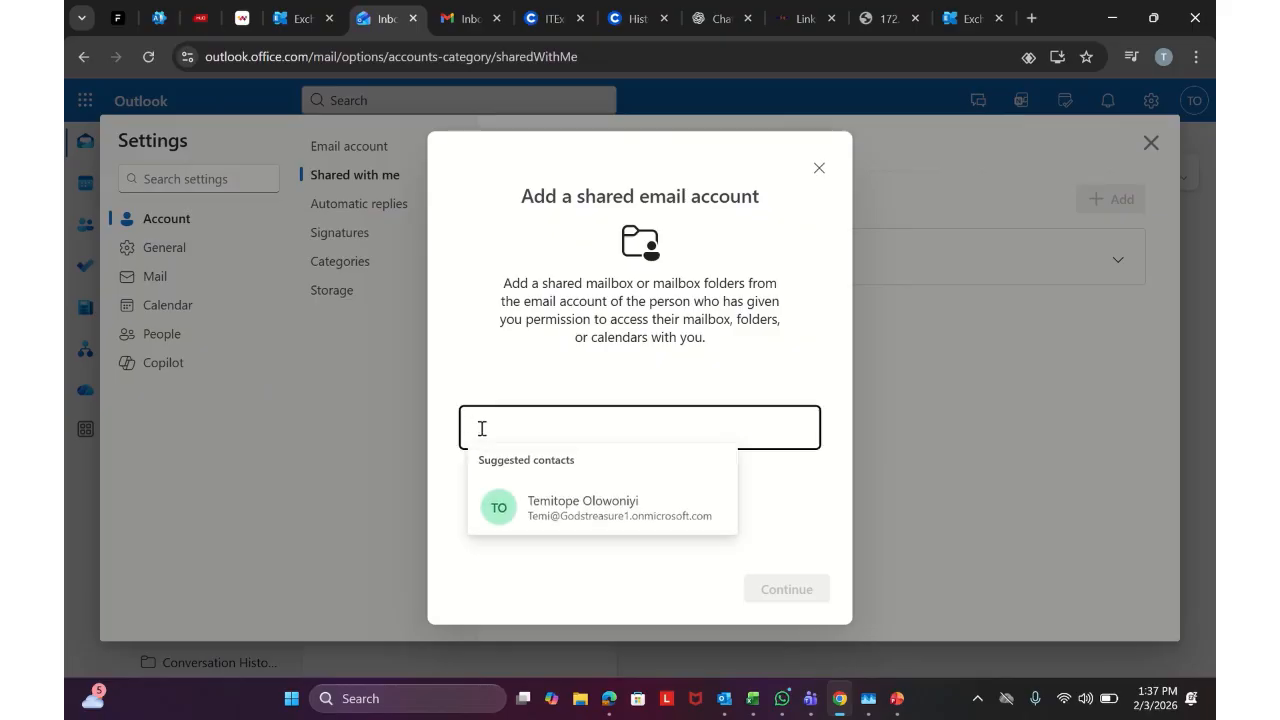
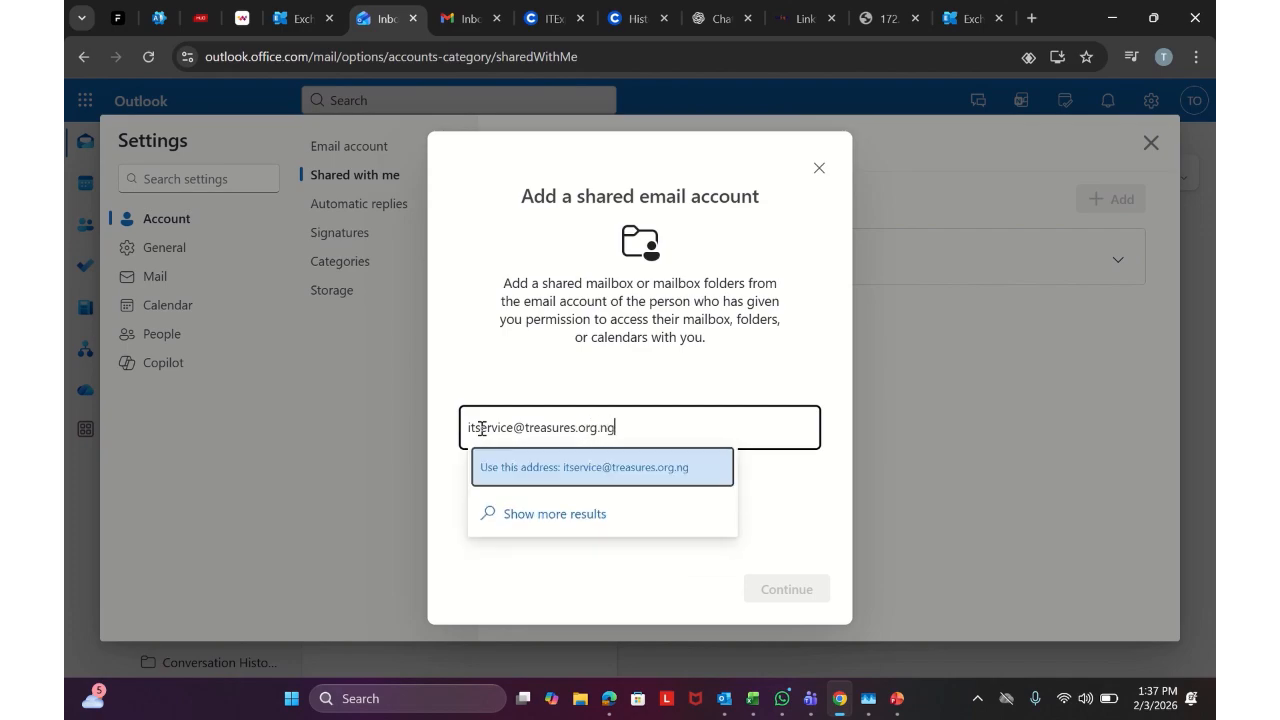
{"action": "key", "text": "Return"}
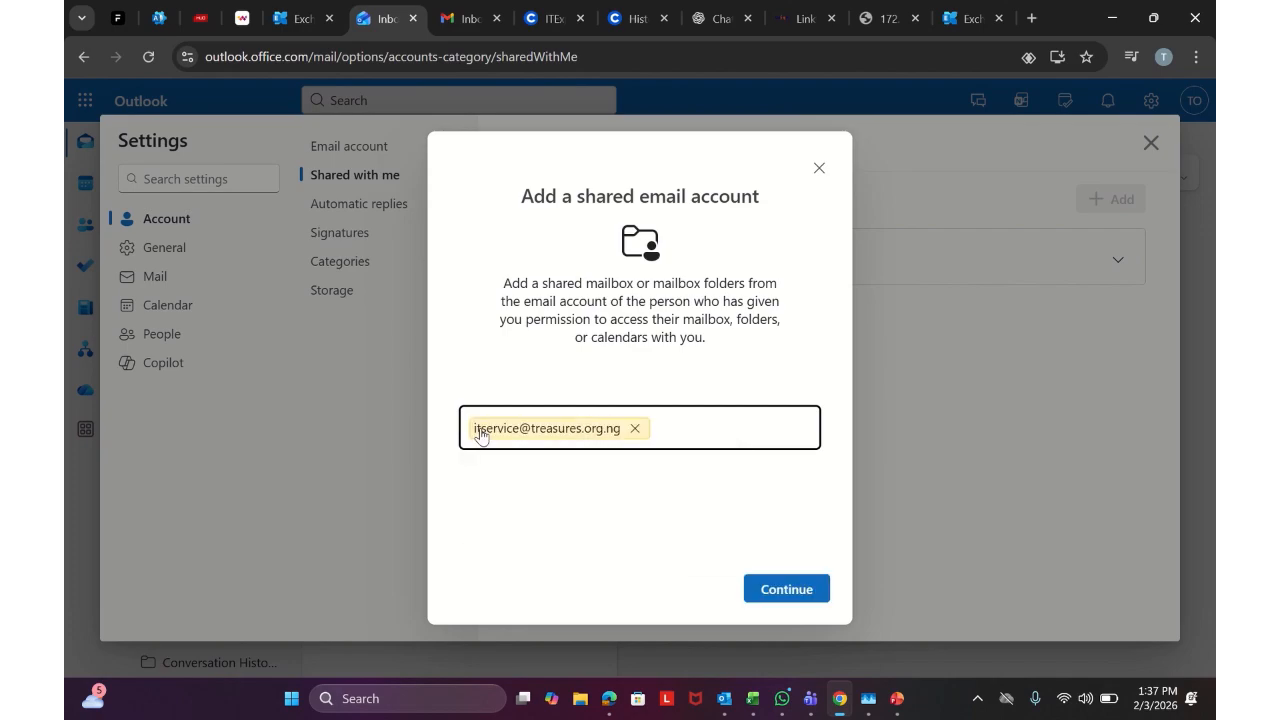
{"action": "left_click", "coordinate": [771, 582]}
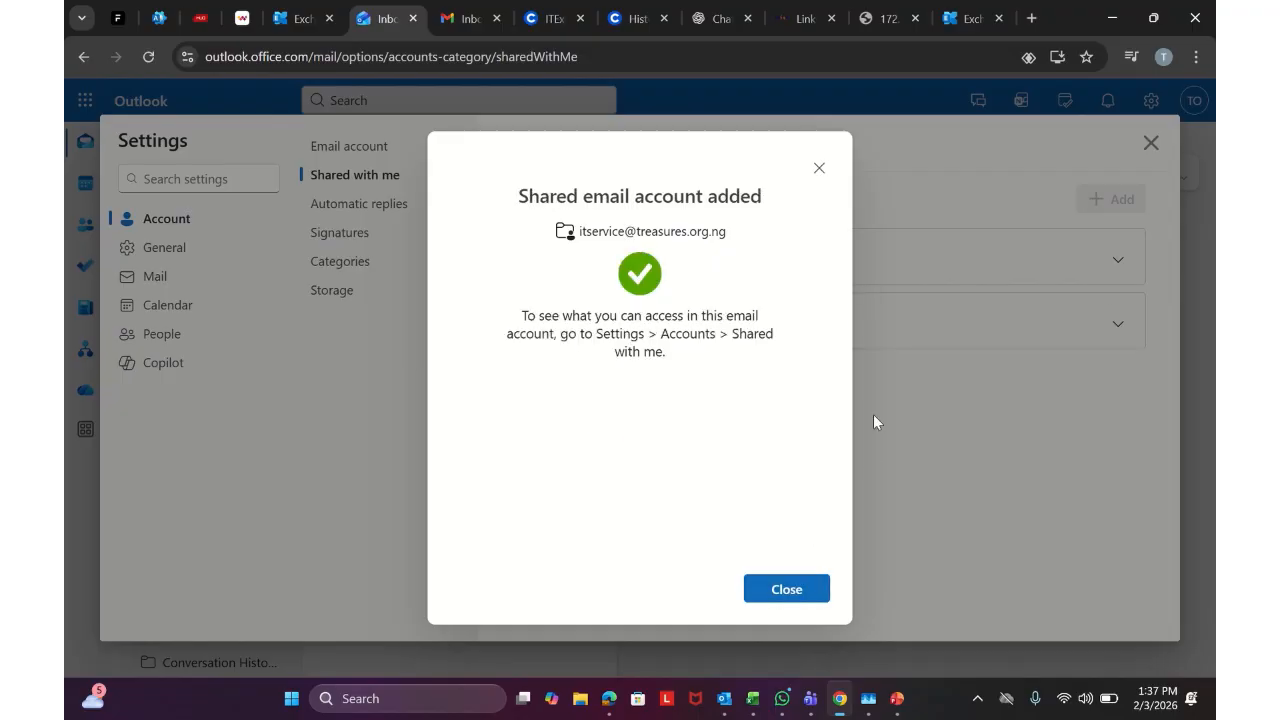
{"action": "left_click", "coordinate": [820, 600]}
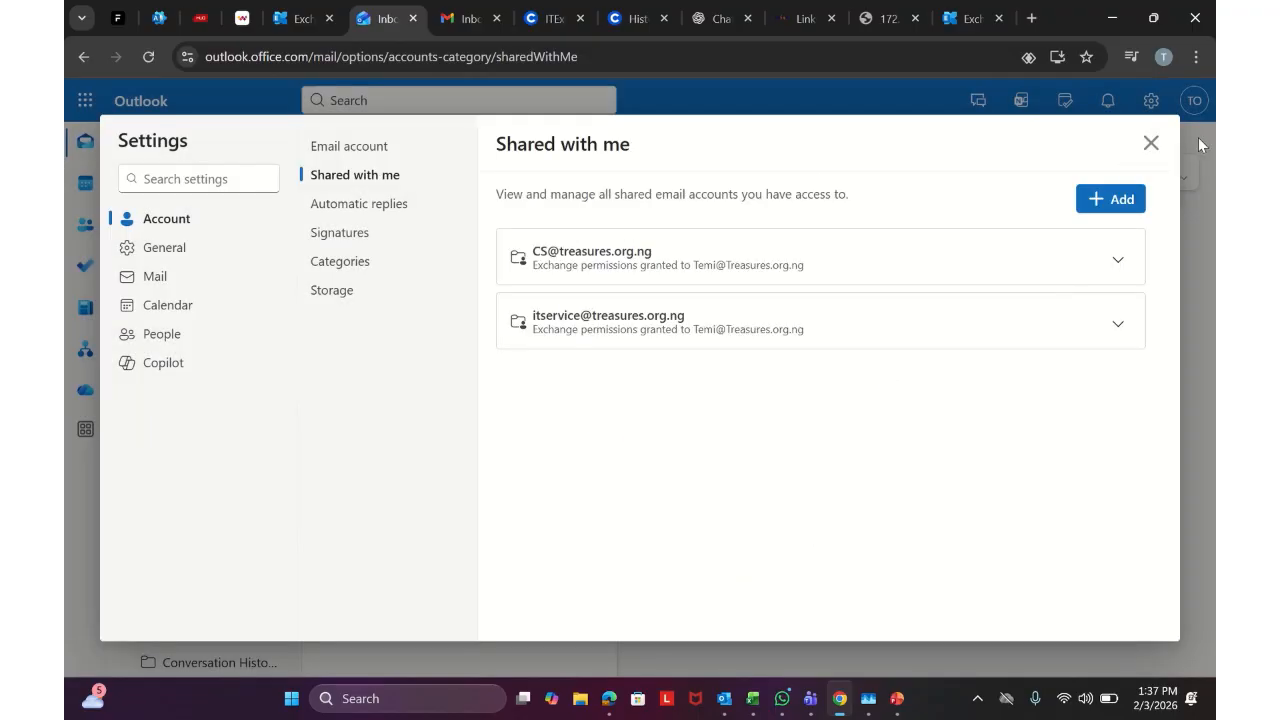
Close Settings, expand the IT service mailbox and open its Inbox, then expand the personal mailbox's folders
{"action": "left_click", "coordinate": [1151, 143]}
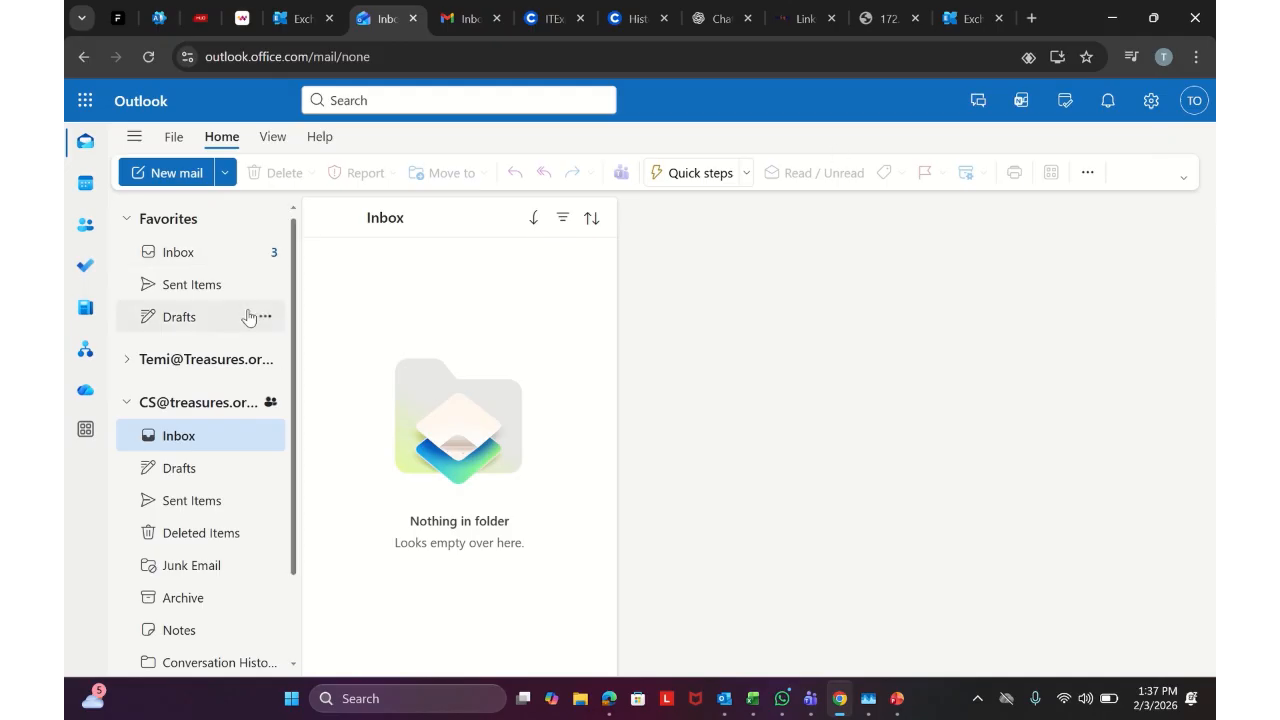
{"action": "scroll", "coordinate": [187, 415], "scroll_direction": "down", "scroll_amount": 2}
{"action": "left_click", "coordinate": [163, 609]}
{"action": "left_click", "coordinate": [197, 640]}
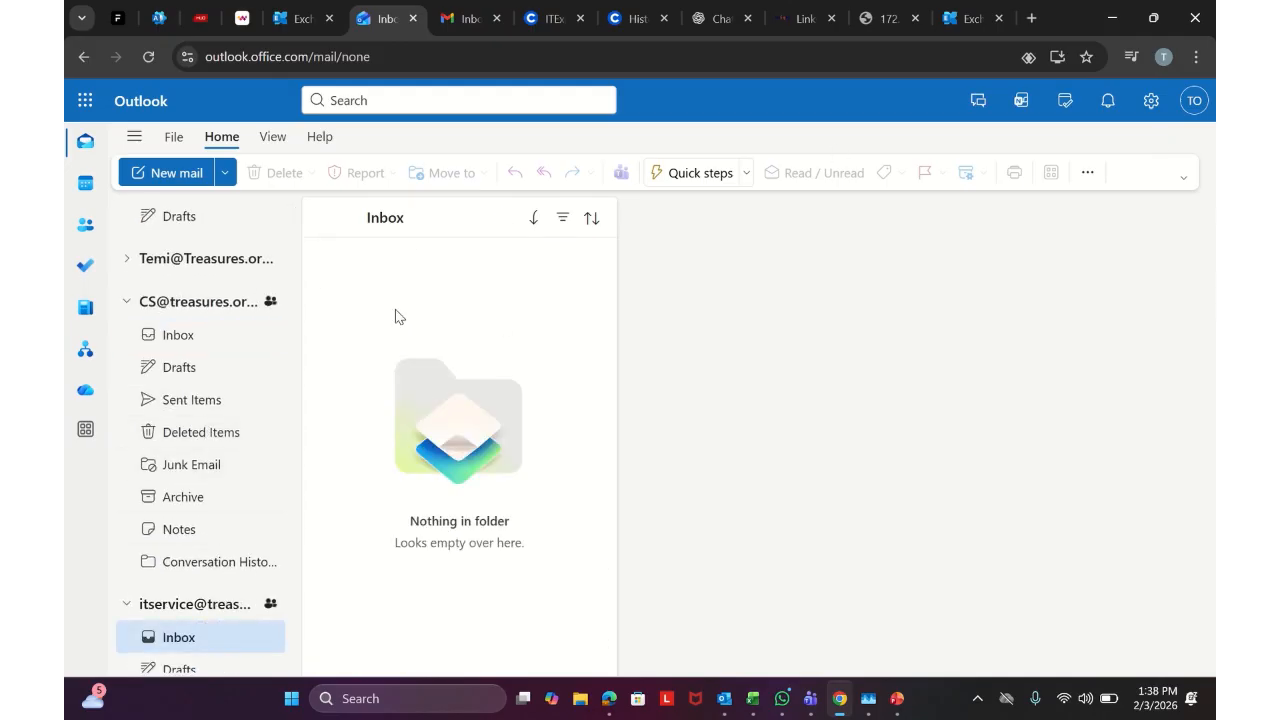
{"action": "scroll", "coordinate": [210, 515], "scroll_direction": "up", "scroll_amount": 1}
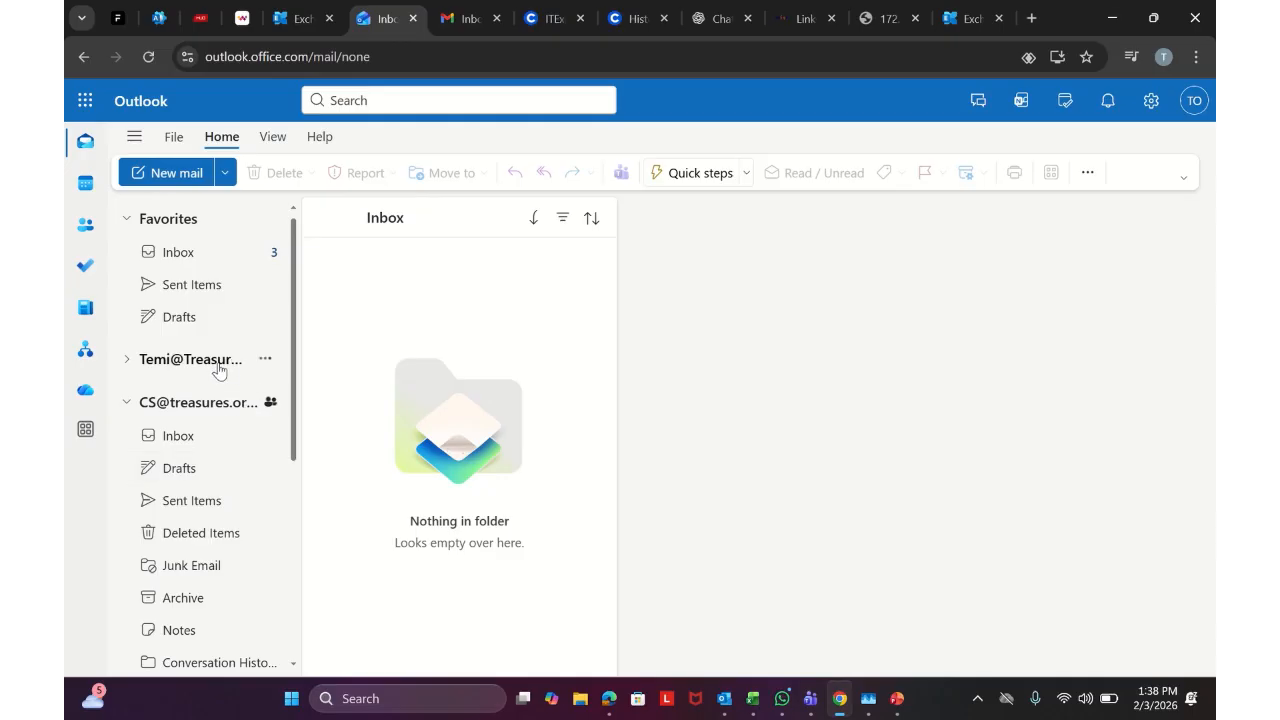
{"action": "left_click", "coordinate": [209, 367]}
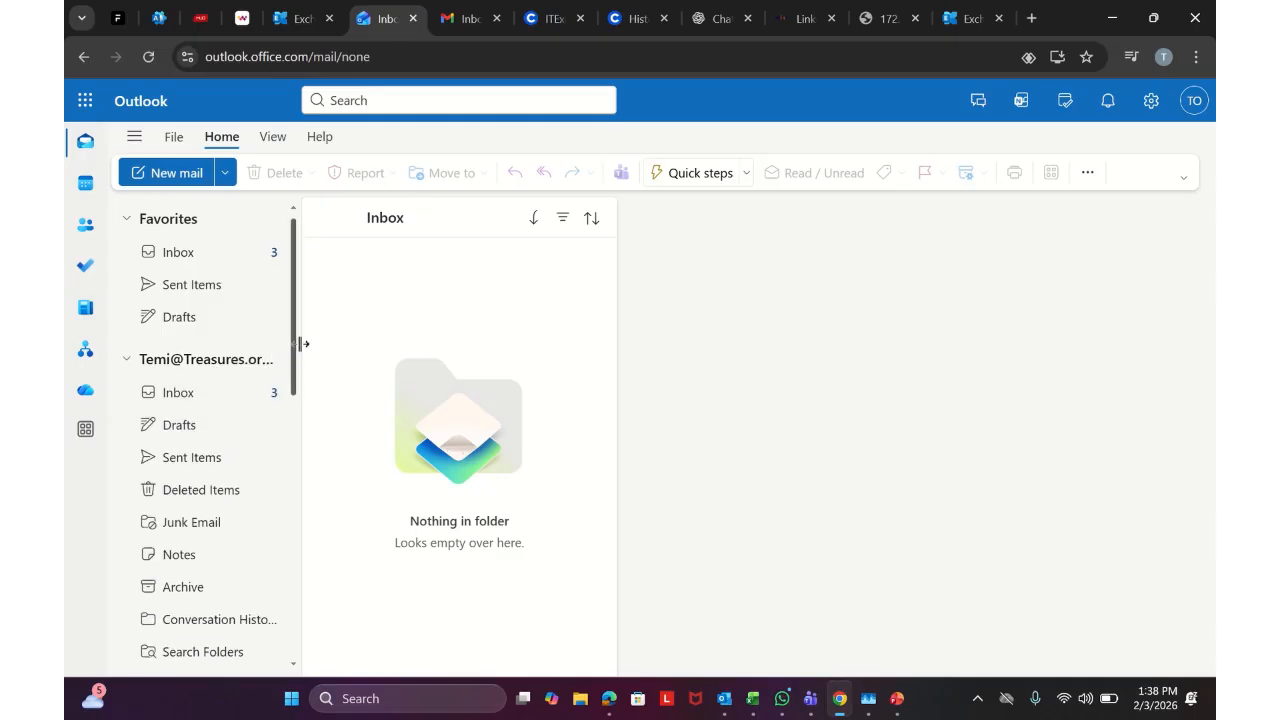
{"action": "scroll", "coordinate": [292, 370], "scroll_direction": "down", "scroll_amount": 2}
{"action": "scroll", "coordinate": [293, 370], "scroll_direction": "down", "scroll_amount": 5}
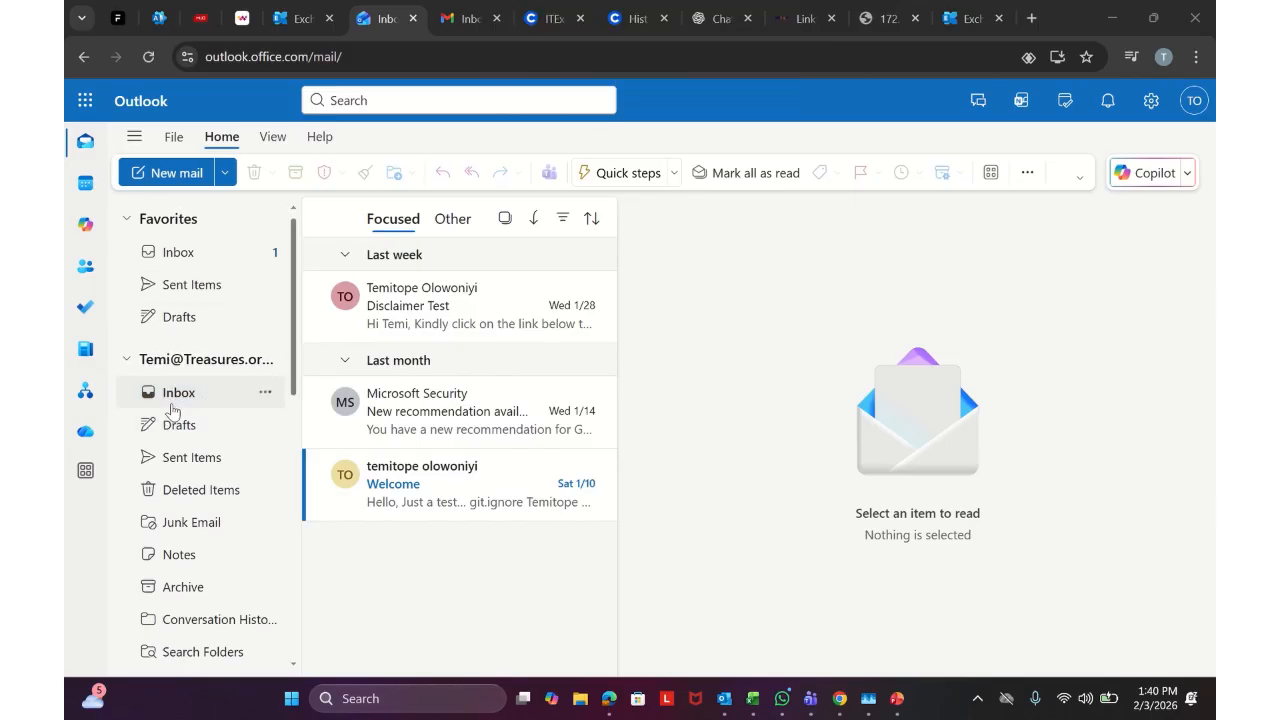
{"action": "scroll", "coordinate": [188, 406], "scroll_direction": "down", "scroll_amount": 2}
{"action": "scroll", "coordinate": [166, 388], "scroll_direction": "up", "scroll_amount": 1}
{"action": "scroll", "coordinate": [168, 395], "scroll_direction": "down", "scroll_amount": 2}
{"action": "scroll", "coordinate": [190, 456], "scroll_direction": "up", "scroll_amount": 4}
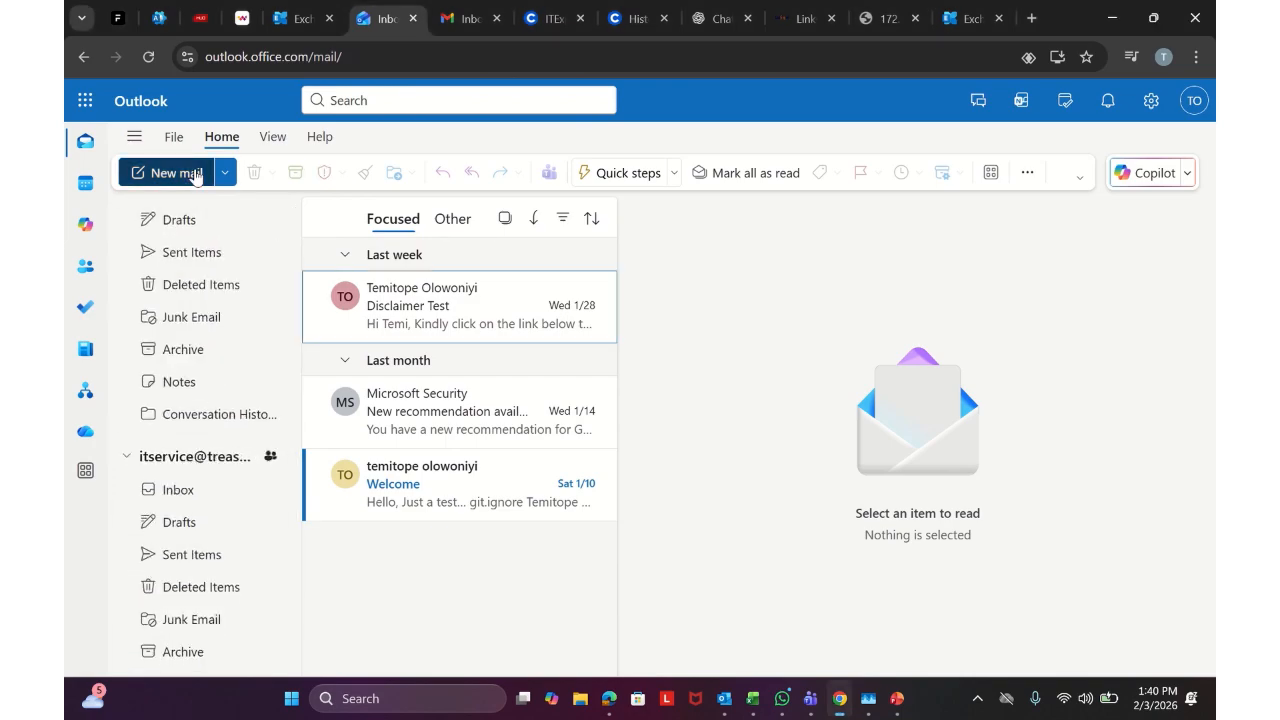
Compose and send 'Hello' ('Please ignore this test email') to the IT service address, with Customer Service in Cc
{"action": "left_click", "coordinate": [176, 173]}
{"action": "left_click", "coordinate": [717, 224]}
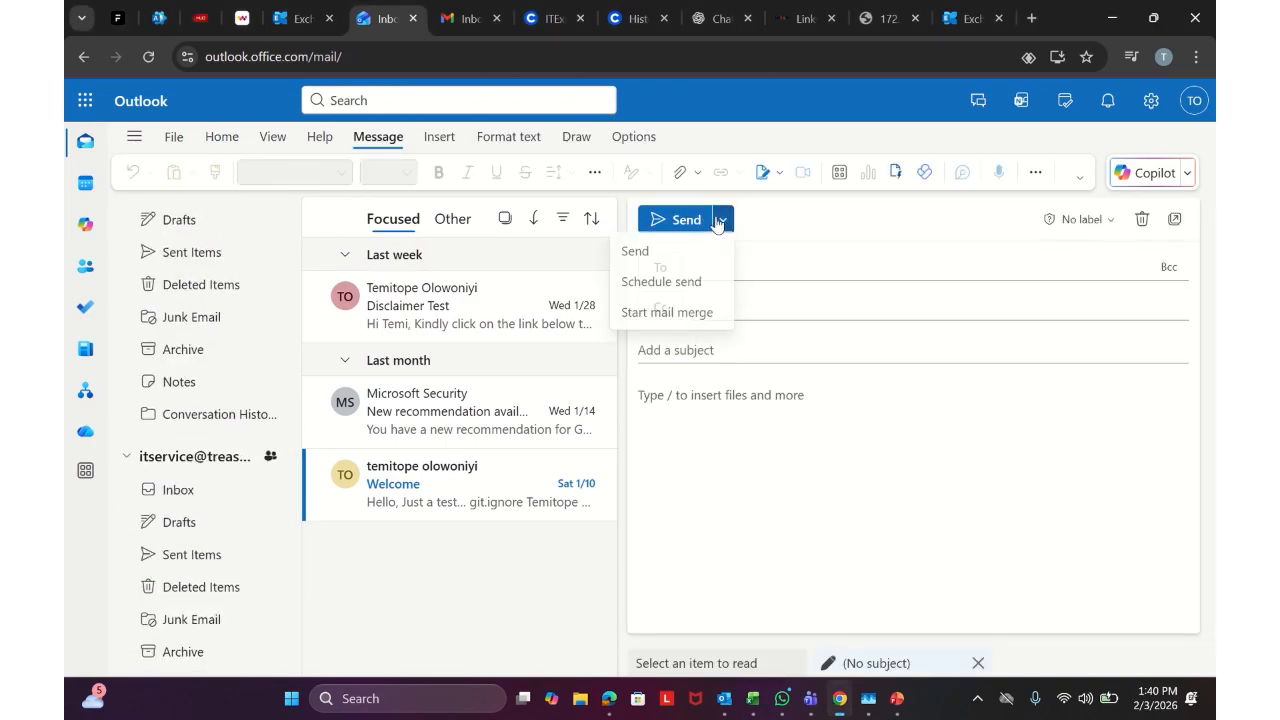
{"action": "left_click", "coordinate": [762, 261]}
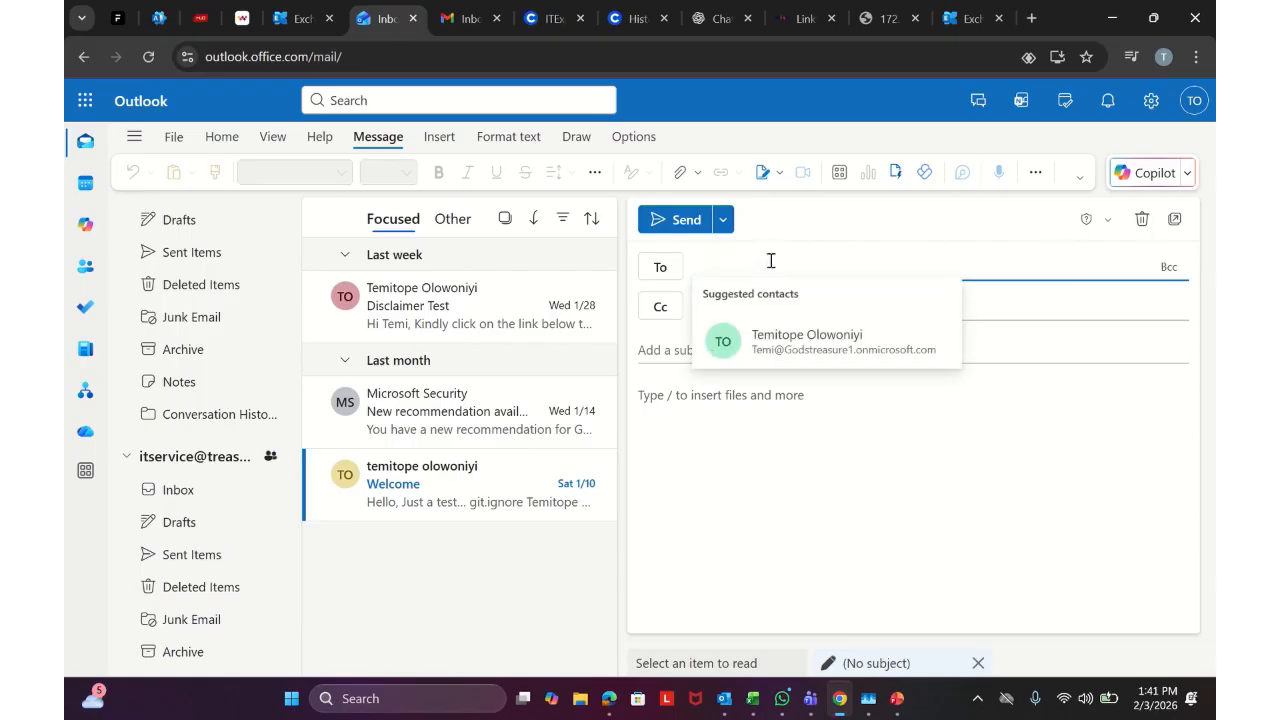
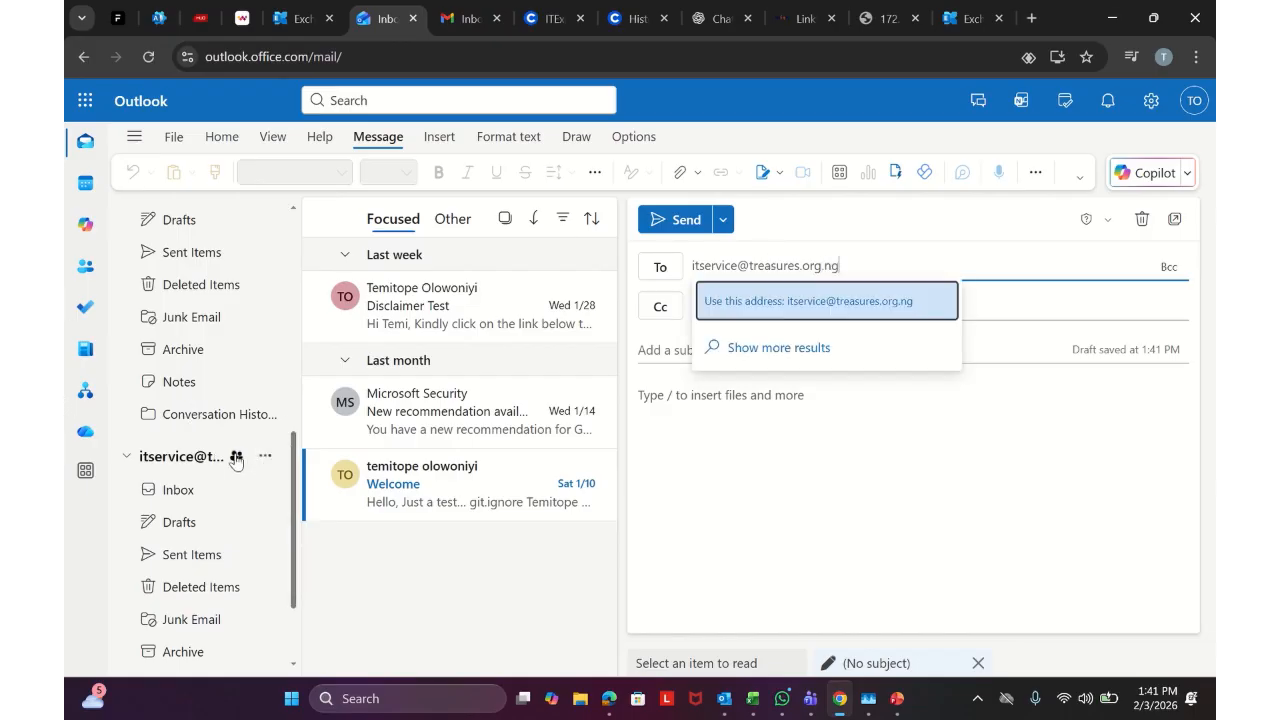
{"action": "scroll", "coordinate": [263, 458], "scroll_direction": "down", "scroll_amount": 2}
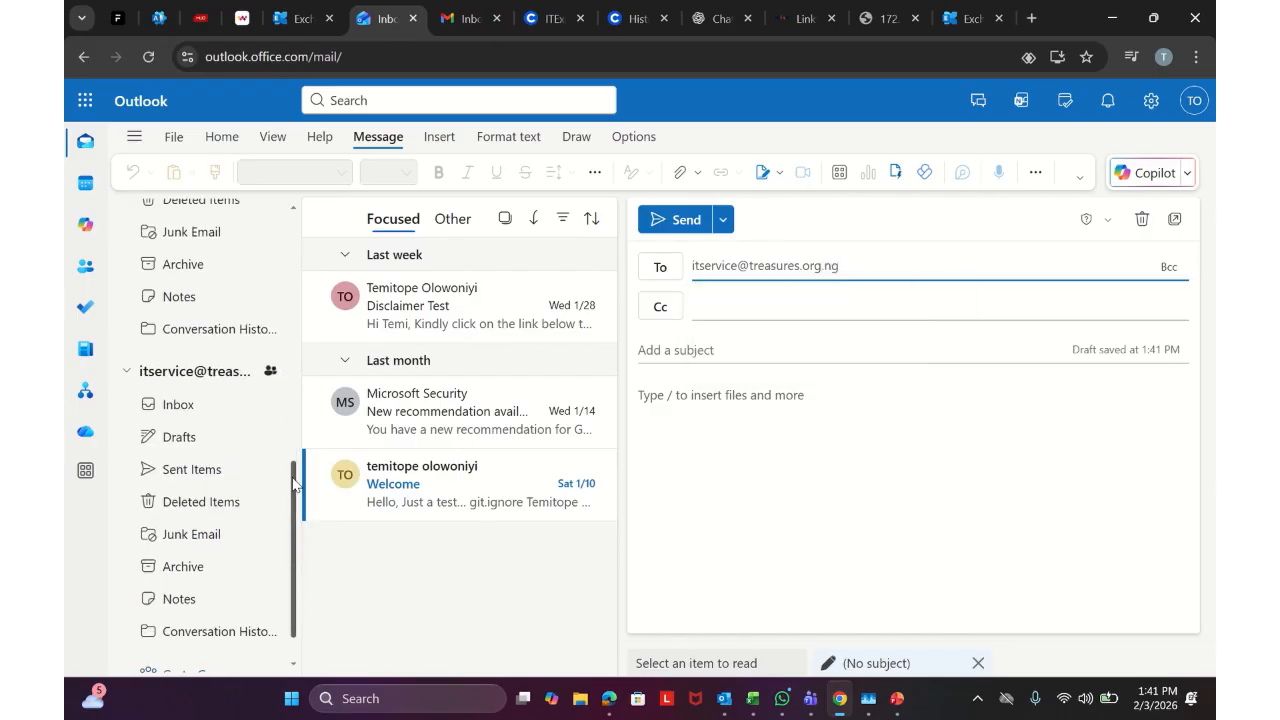
{"action": "scroll", "coordinate": [262, 480], "scroll_direction": "up", "scroll_amount": 5}
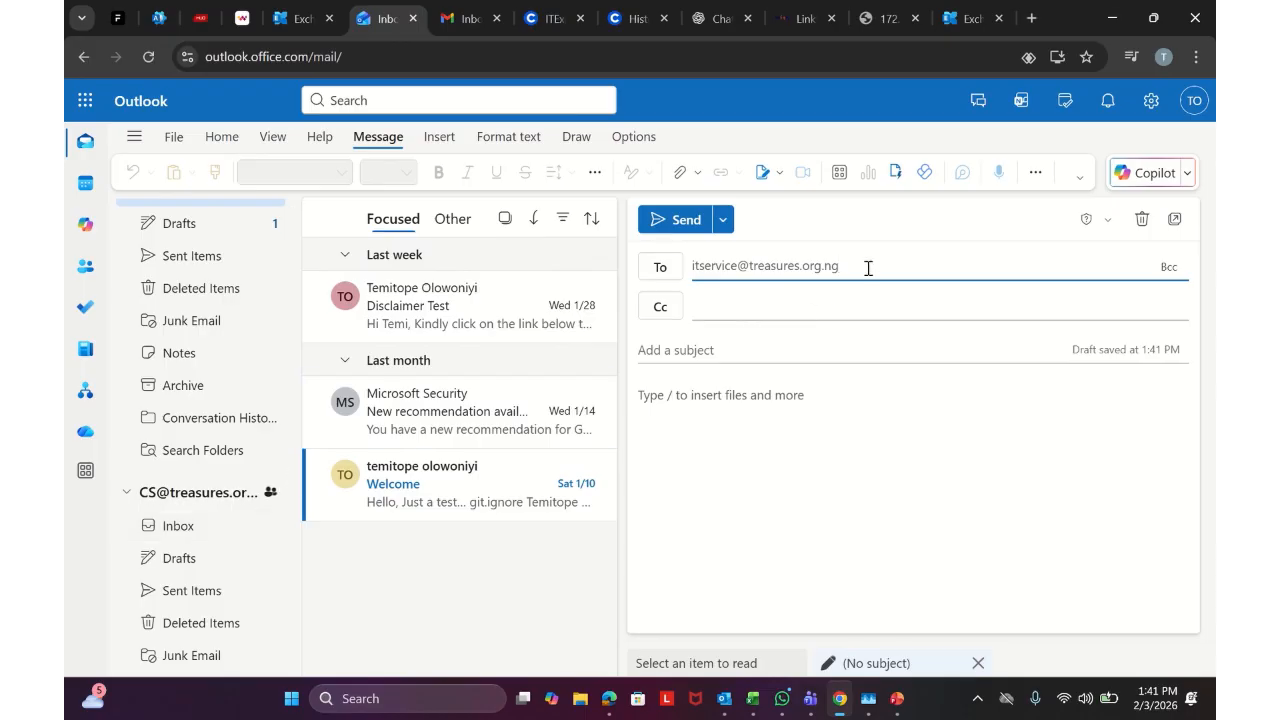
{"action": "left_click", "coordinate": [811, 304]}
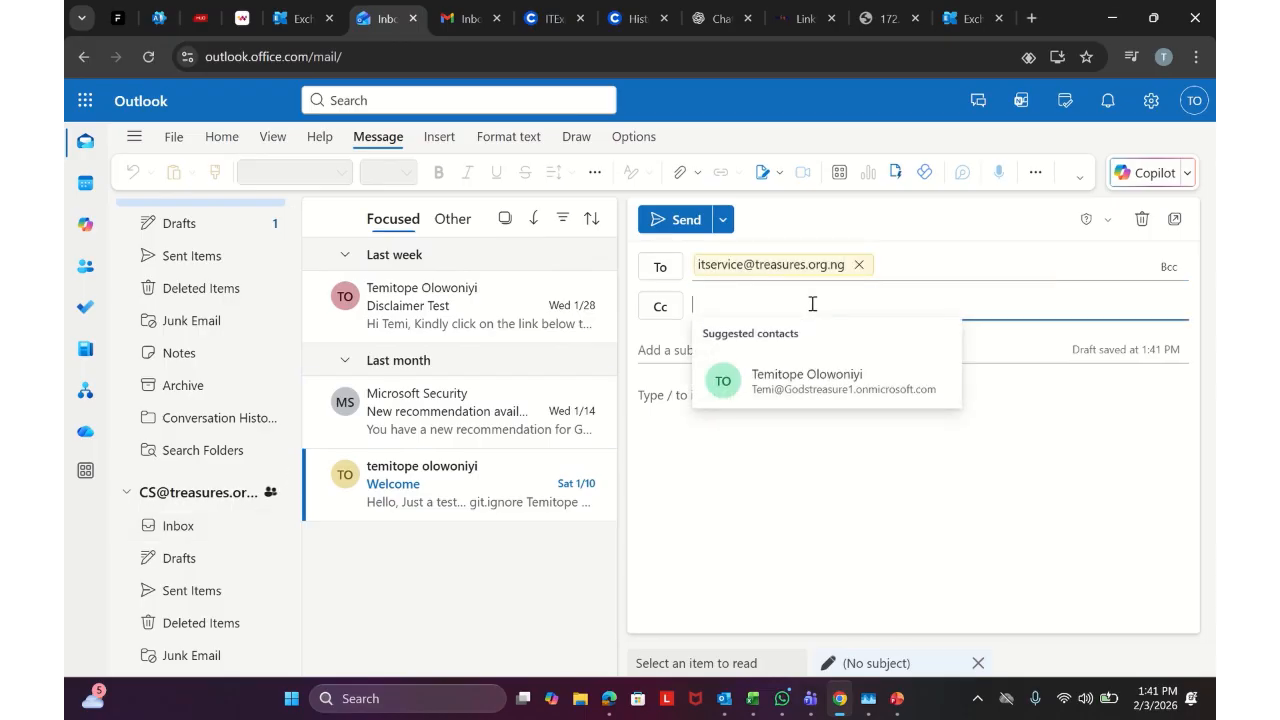
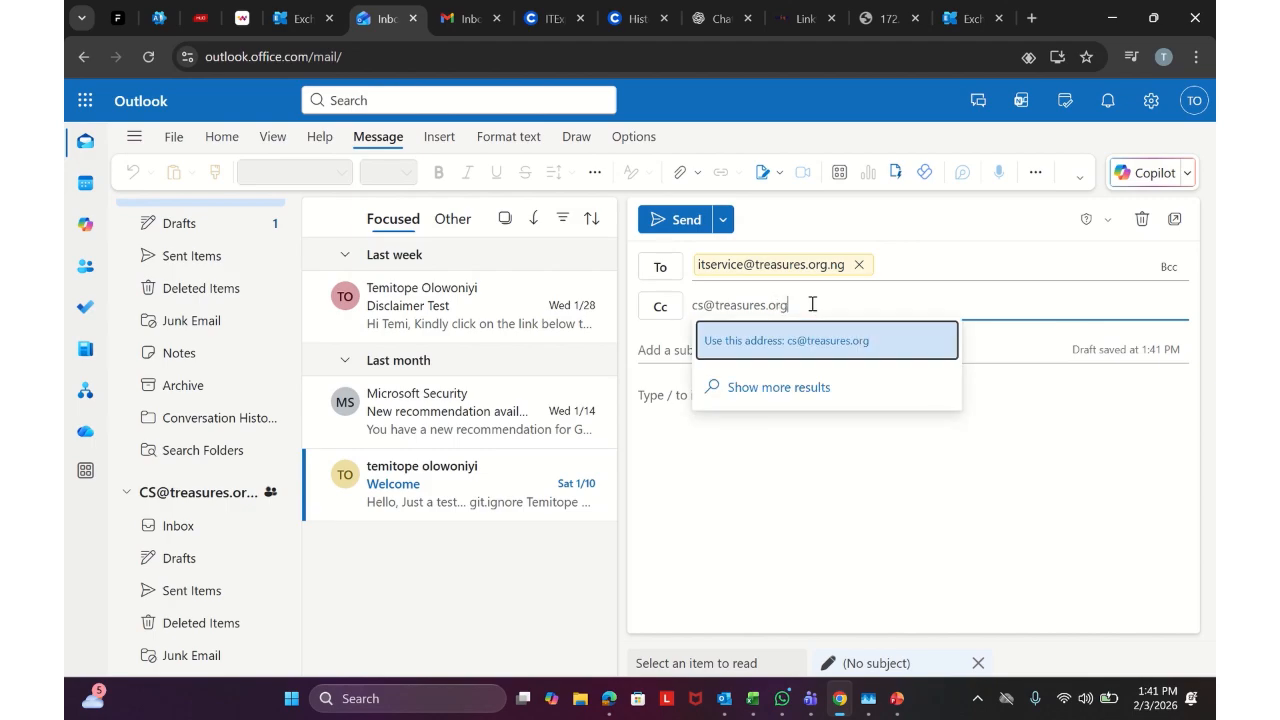
{"action": "left_click", "coordinate": [798, 342]}
{"action": "left_click", "coordinate": [781, 349]}
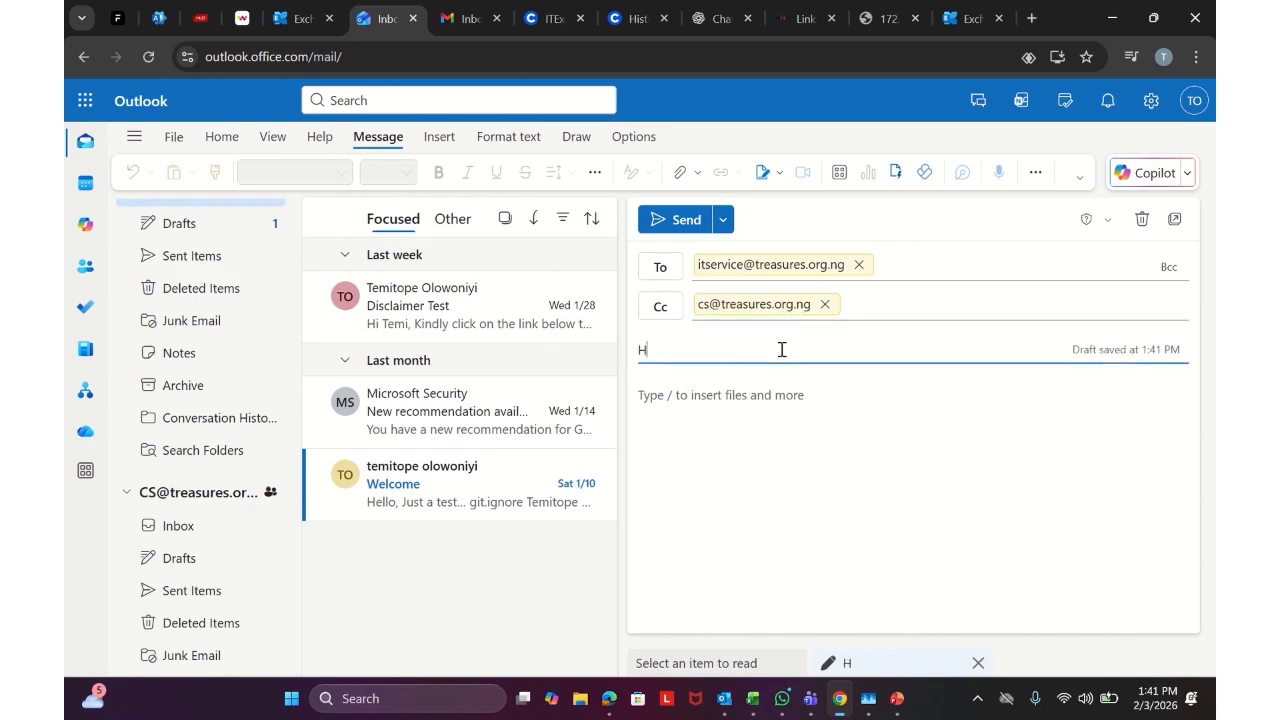
{"action": "left_click", "coordinate": [744, 392]}
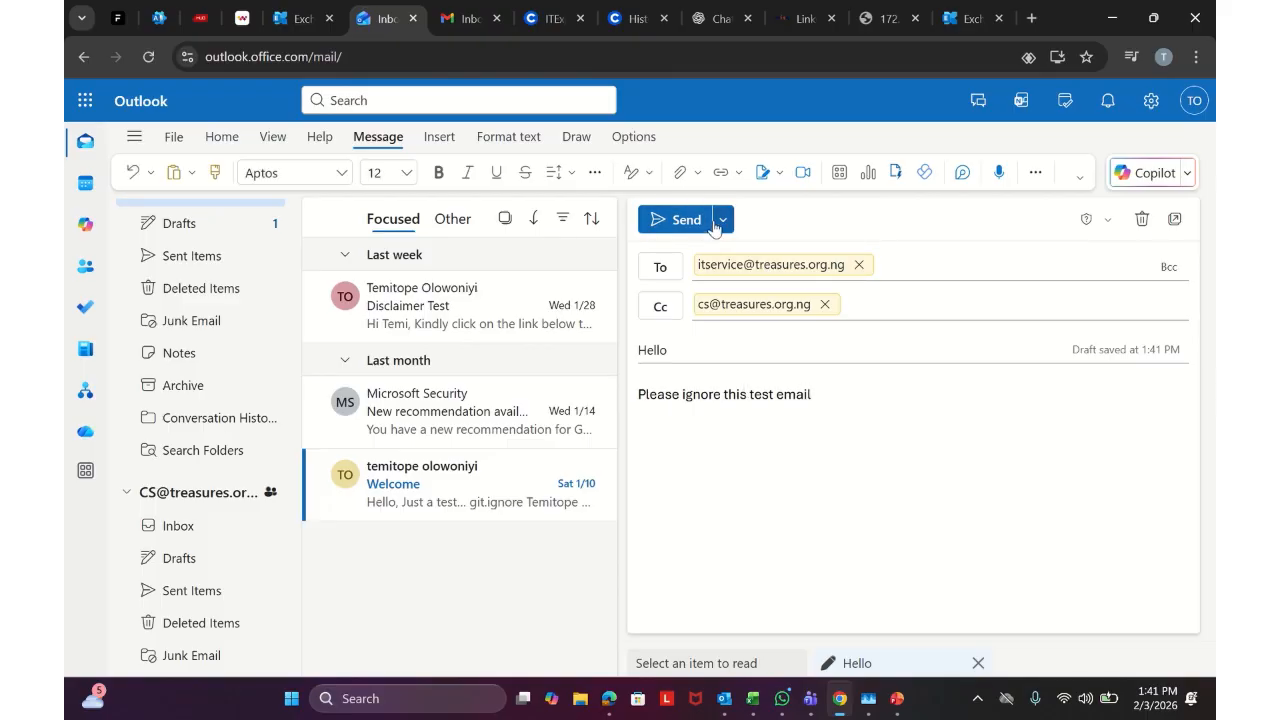
{"action": "left_click", "coordinate": [685, 222]}
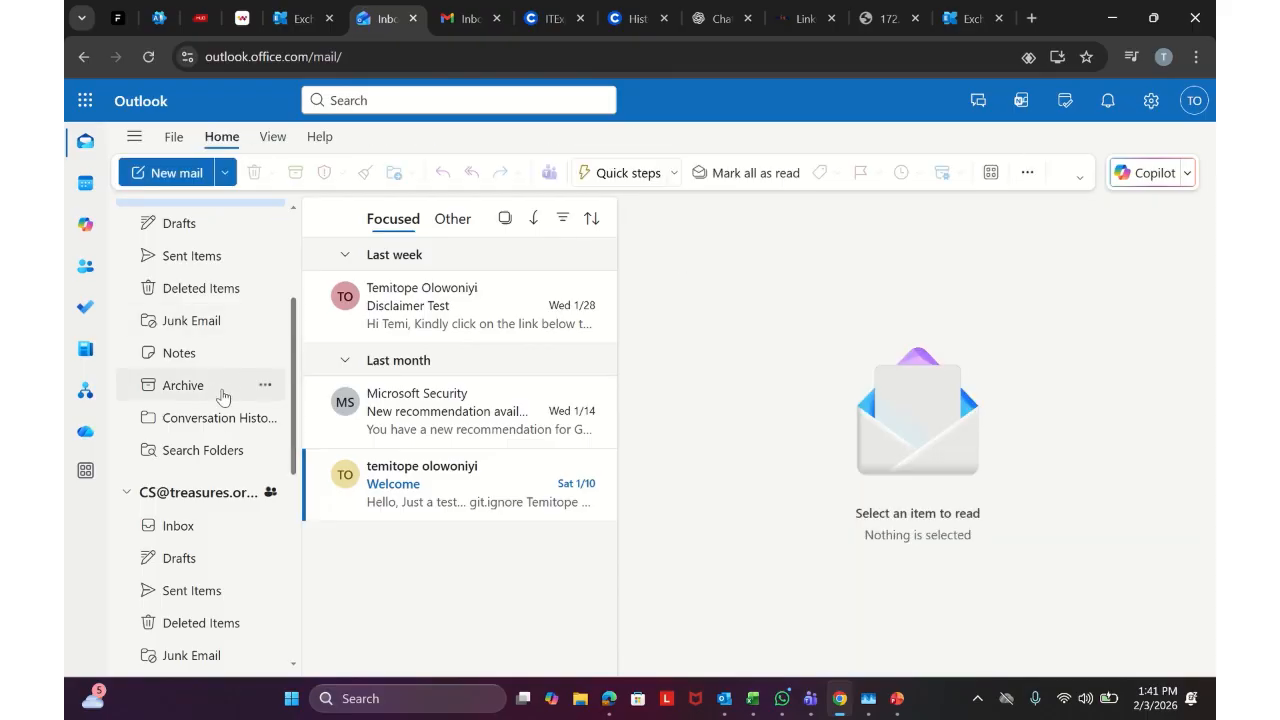
Reload the page, expand the Customer Service mailbox and open the Hello email in its Inbox
{"action": "scroll", "coordinate": [240, 375], "scroll_direction": "down", "scroll_amount": 5}
{"action": "left_click", "coordinate": [150, 57]}
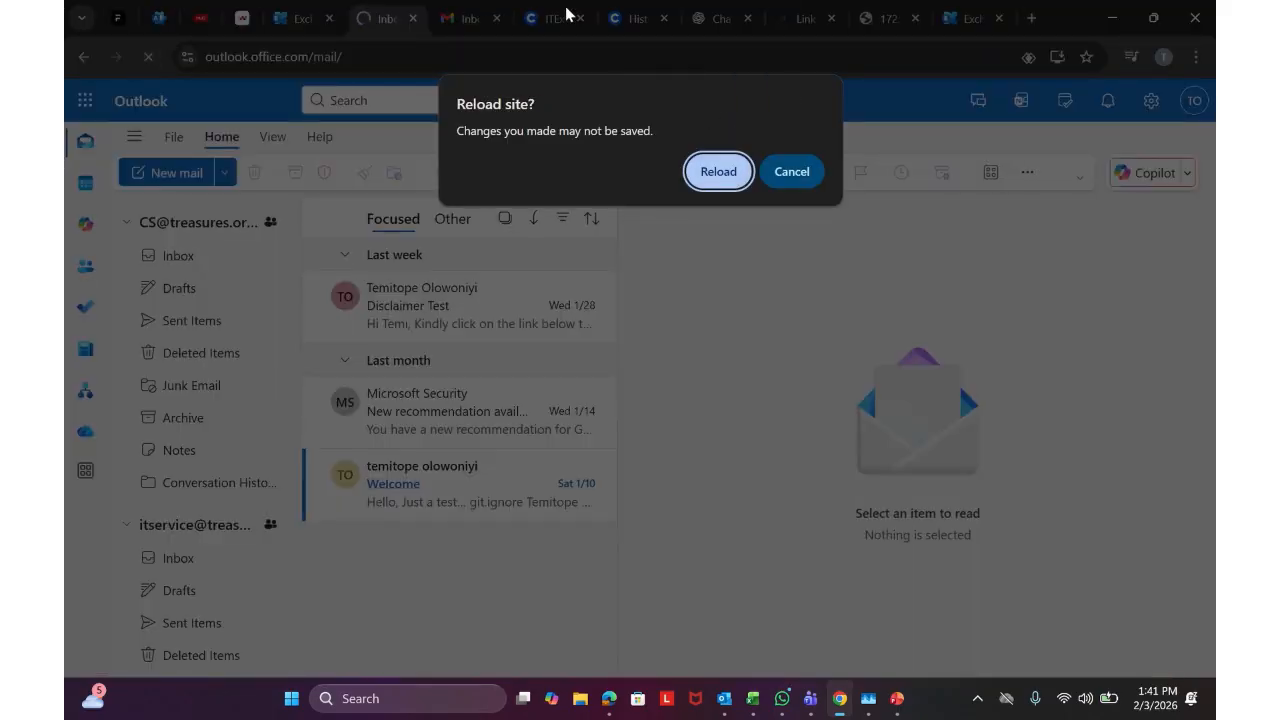
{"action": "key", "text": "Return"}
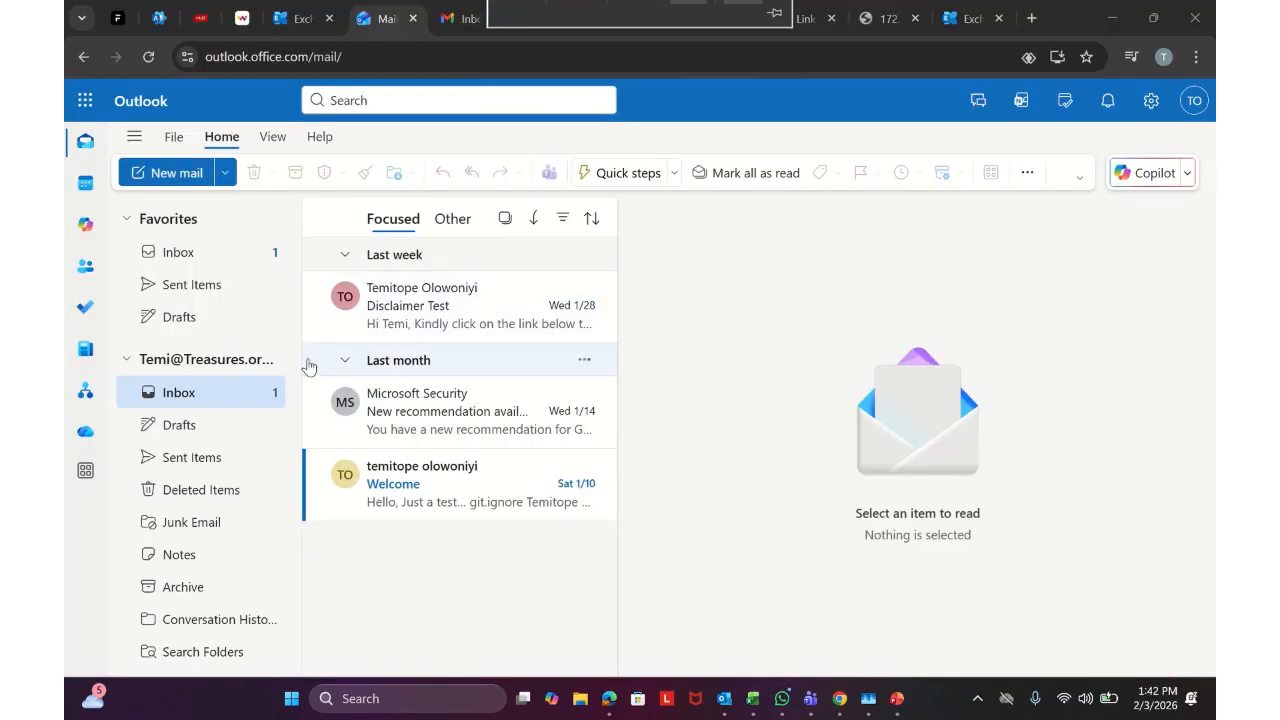
{"action": "scroll", "coordinate": [249, 434], "scroll_direction": "down", "scroll_amount": 3}
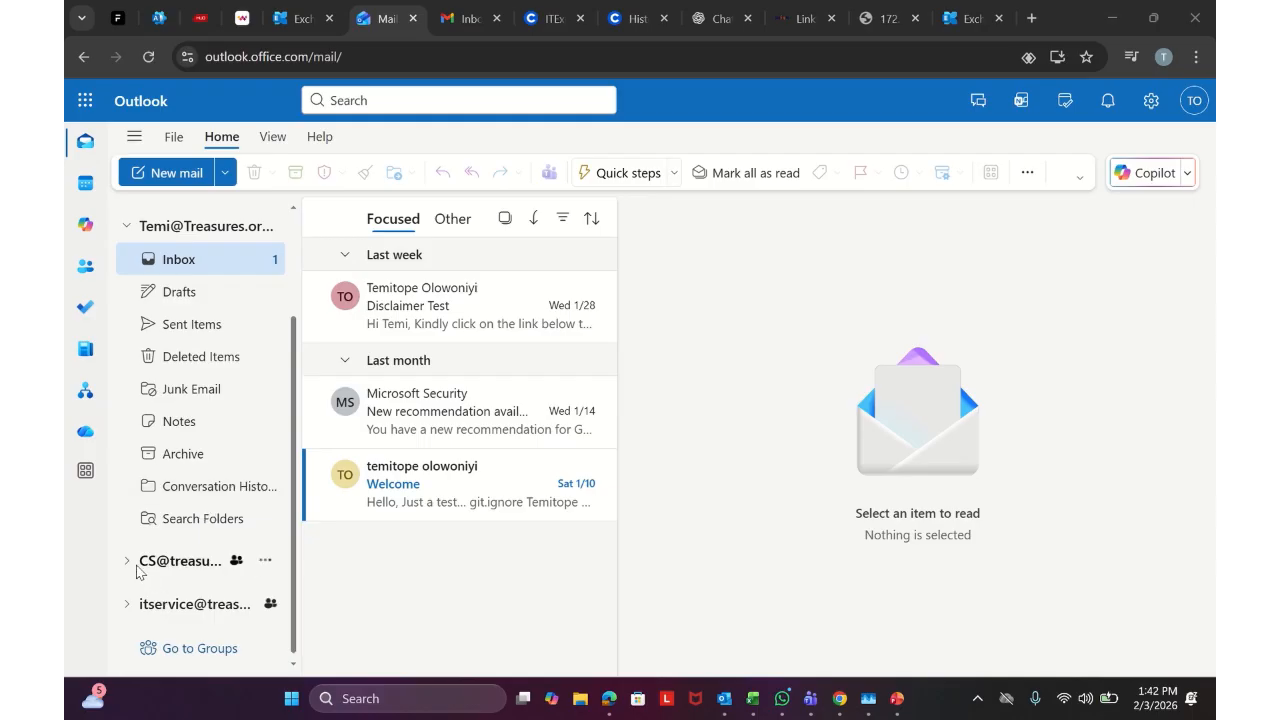
{"action": "left_click", "coordinate": [140, 576]}
{"action": "mouse_move", "coordinate": [594, 9]}
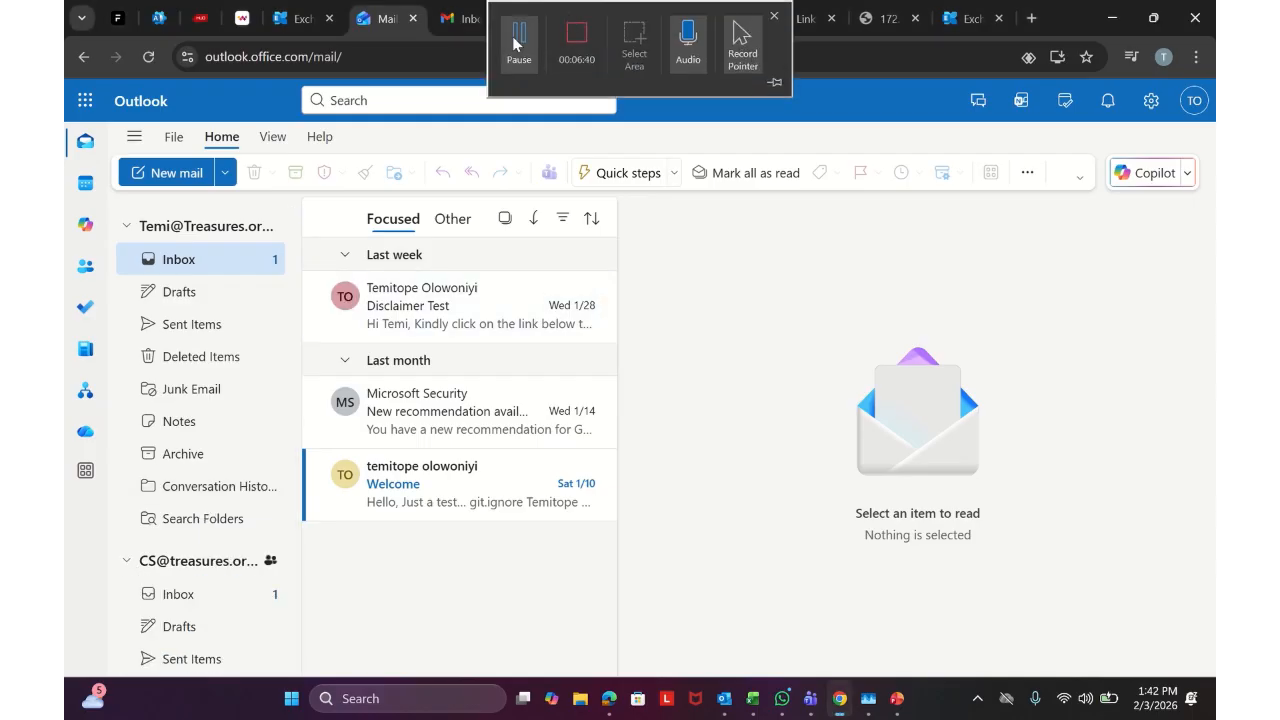
{"action": "left_click", "coordinate": [508, 43]}
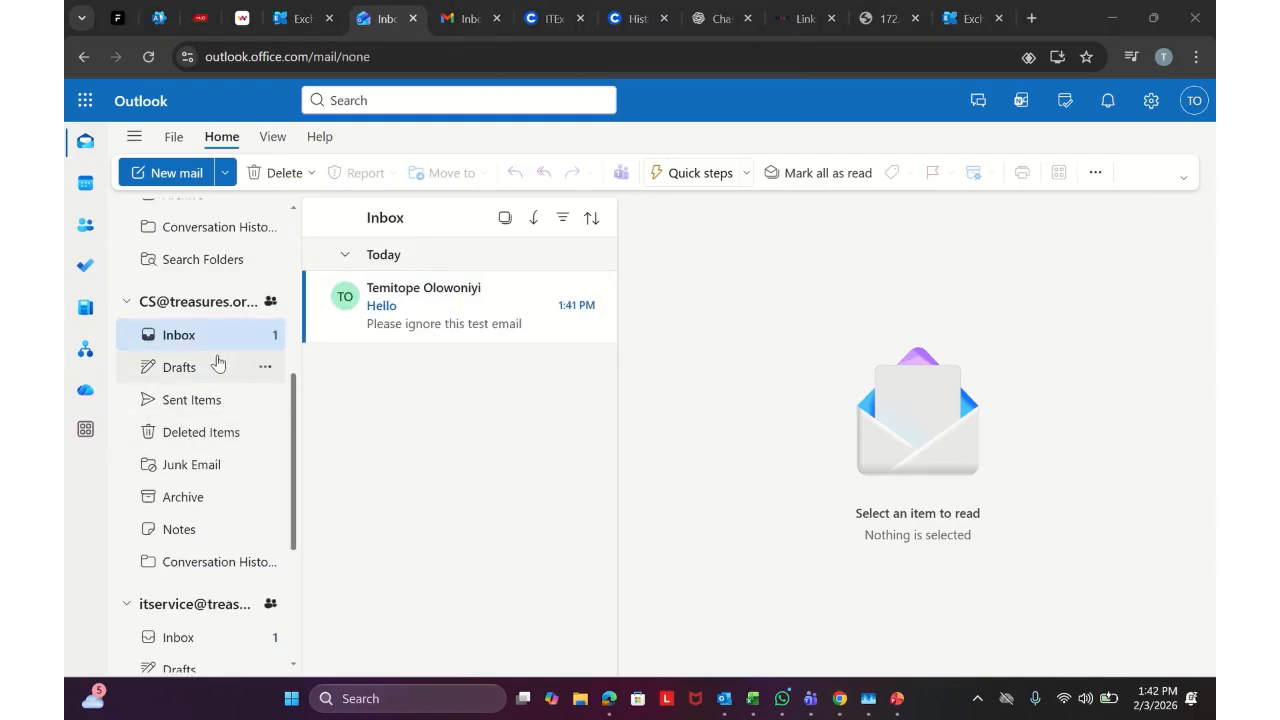
{"action": "scroll", "coordinate": [200, 320], "scroll_direction": "up", "scroll_amount": 5}
{"action": "left_click", "coordinate": [430, 320]}
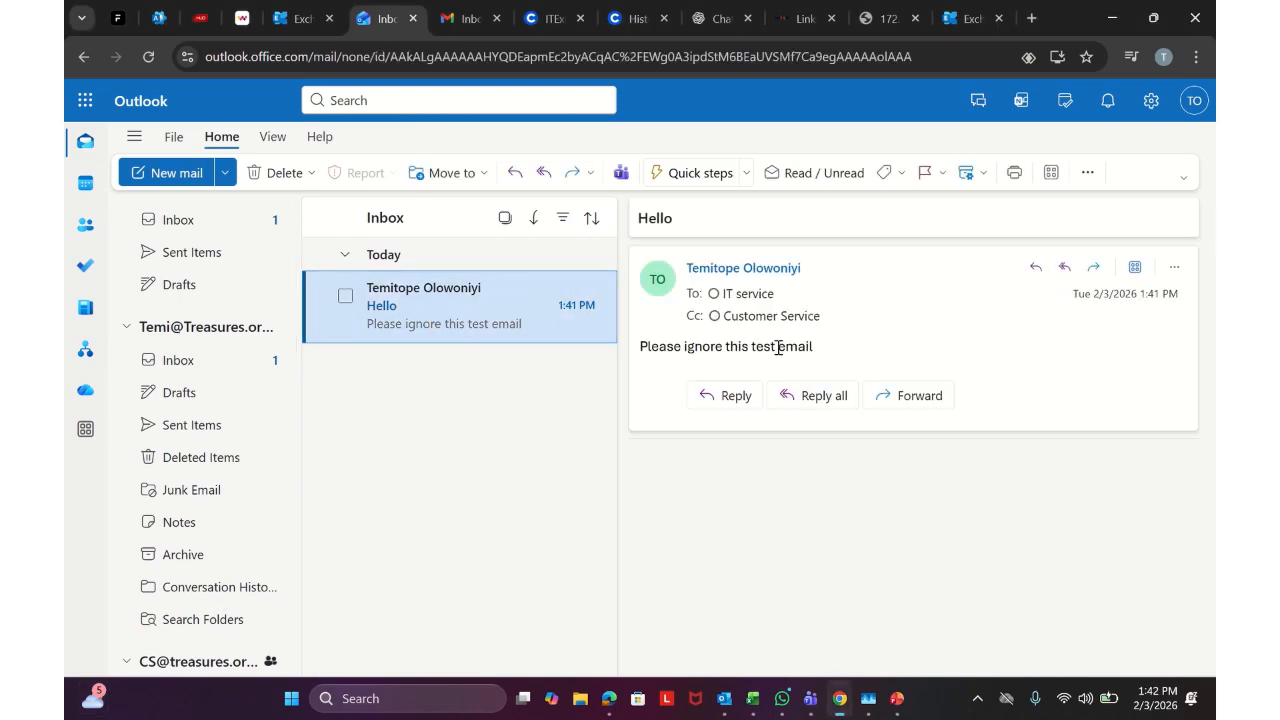
Open the IT service mailbox's Inbox and view the Hello email there
{"action": "left_click", "coordinate": [190, 360]}
{"action": "scroll", "coordinate": [214, 480], "scroll_direction": "down", "scroll_amount": 5}
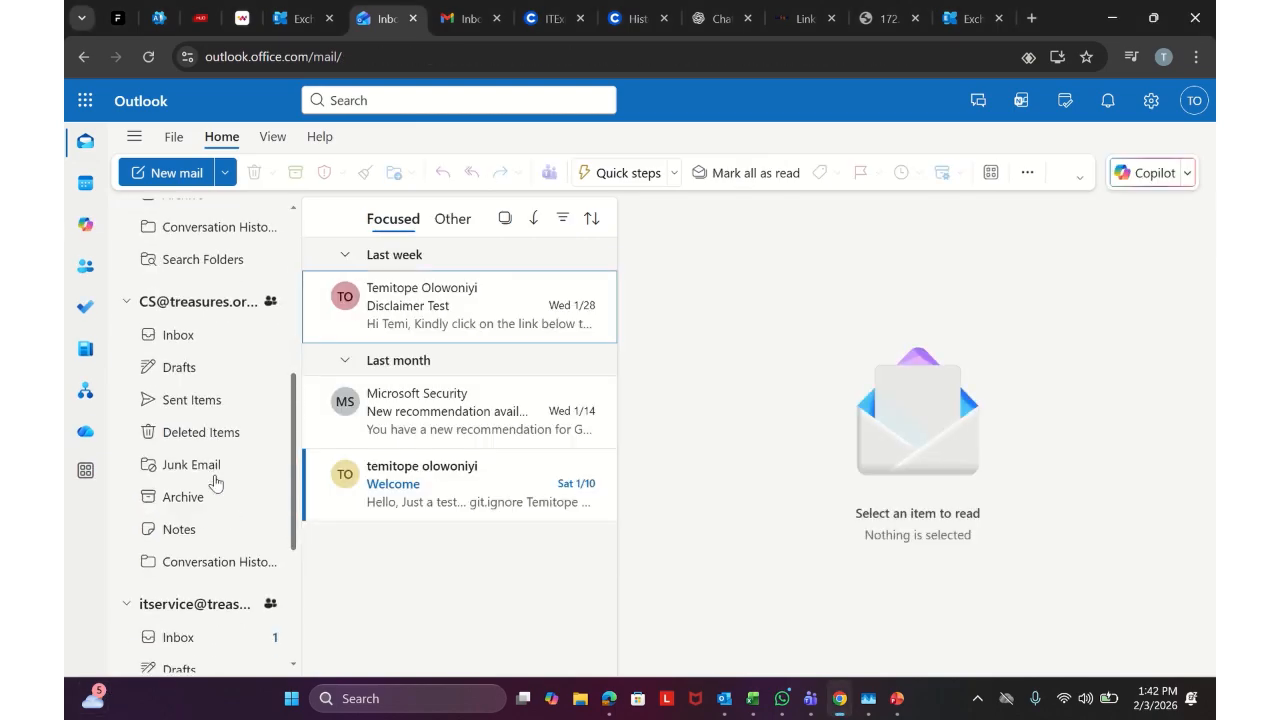
{"action": "left_click", "coordinate": [205, 460]}
{"action": "left_click", "coordinate": [448, 334]}
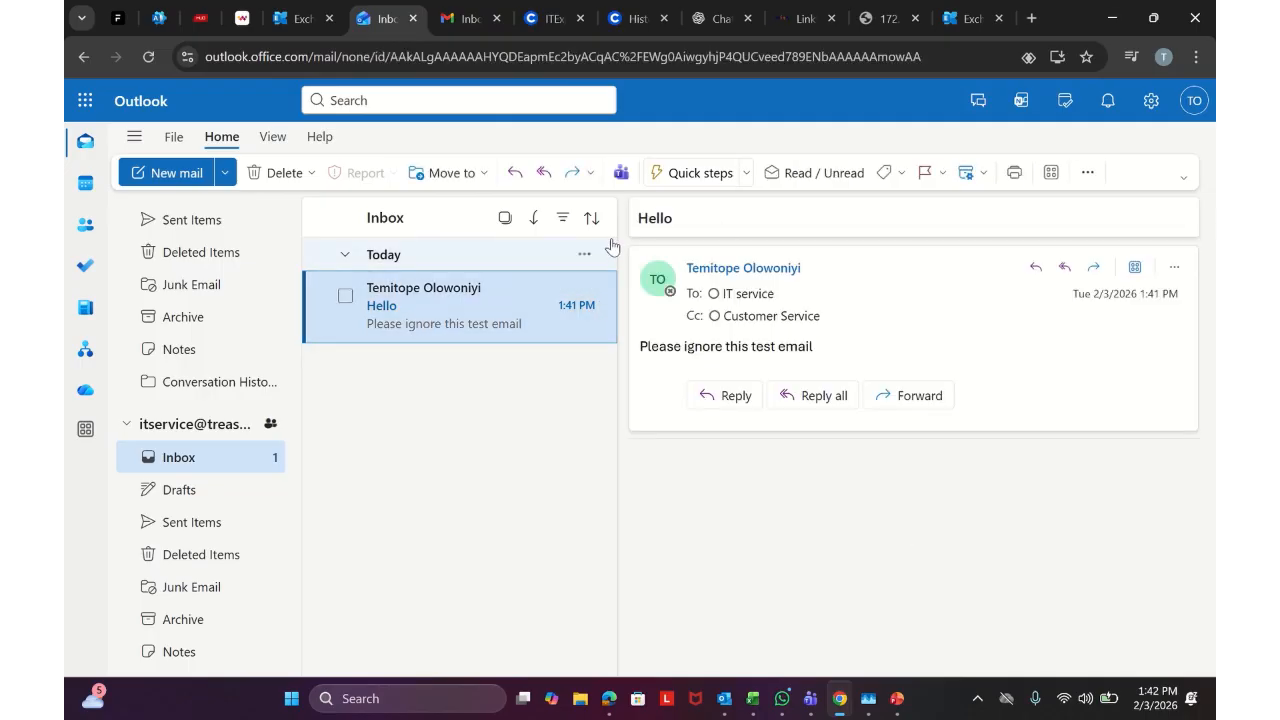
{"action": "scroll", "coordinate": [205, 455], "scroll_direction": "up", "scroll_amount": 3}
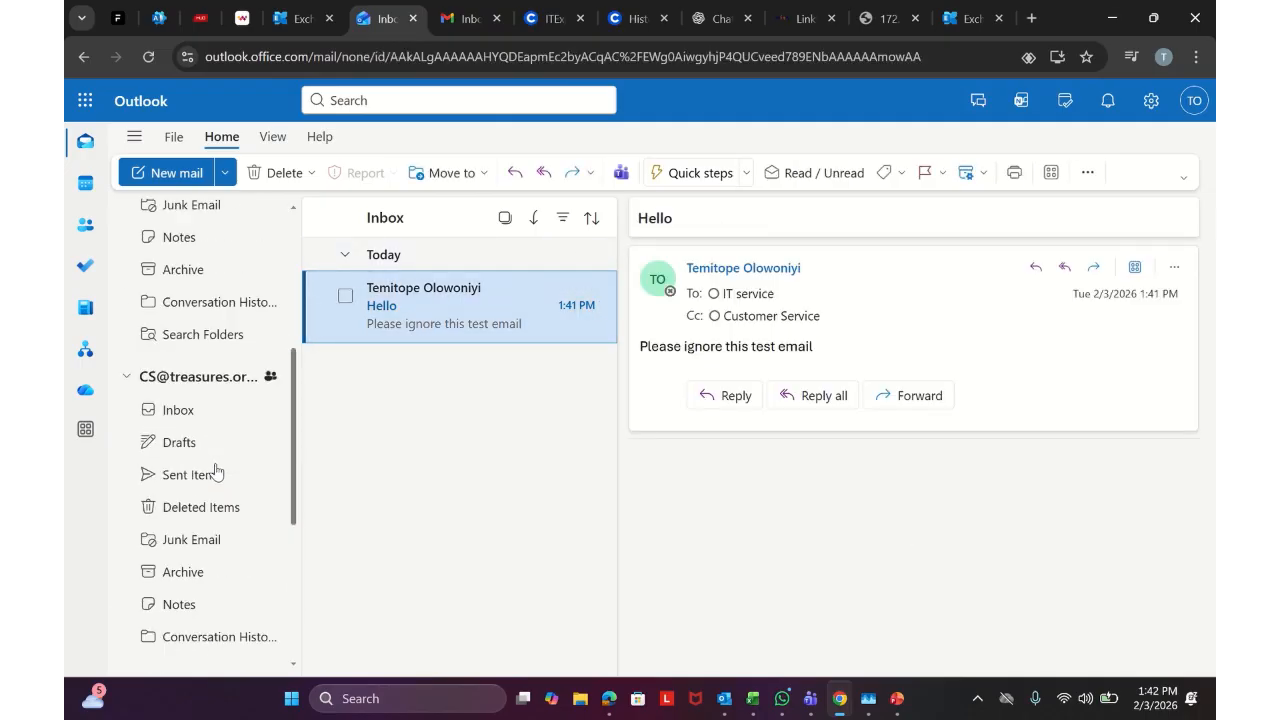
{"action": "scroll", "coordinate": [205, 440], "scroll_direction": "down", "scroll_amount": 3}
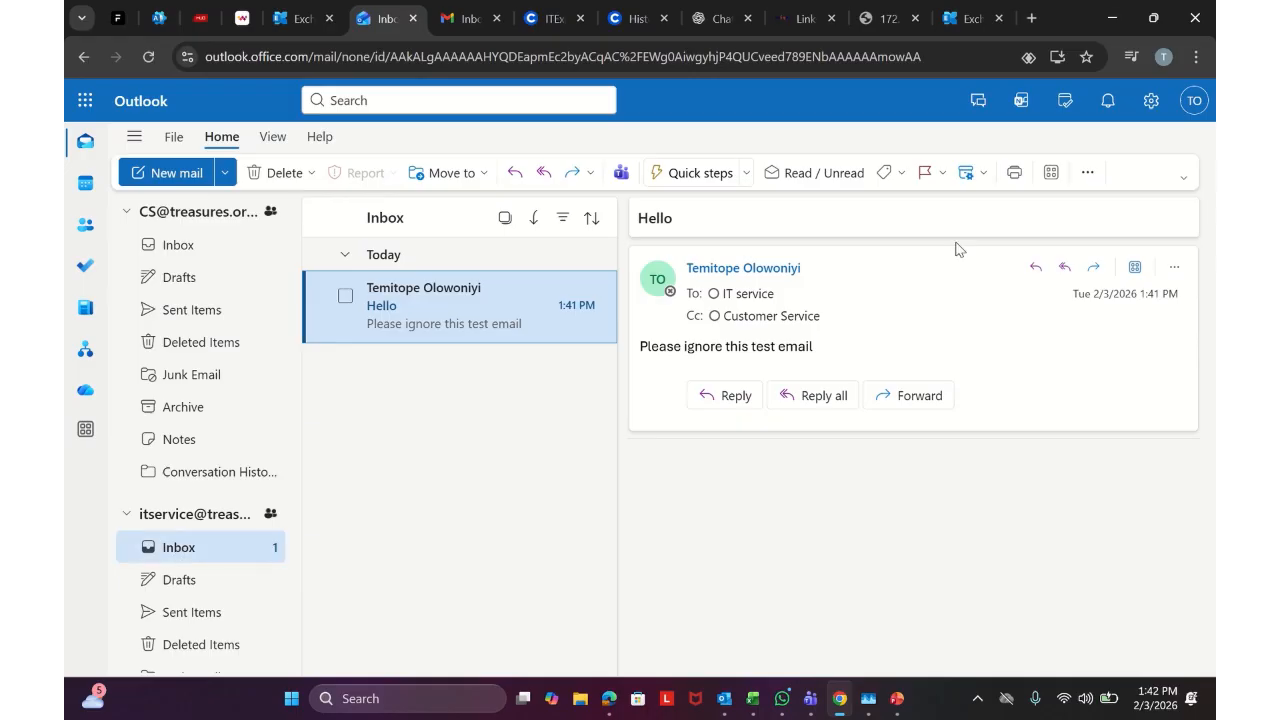
Use Open another mailbox from the account menu to open the IT service mailbox in a separate tab
{"action": "left_click", "coordinate": [1188, 104]}
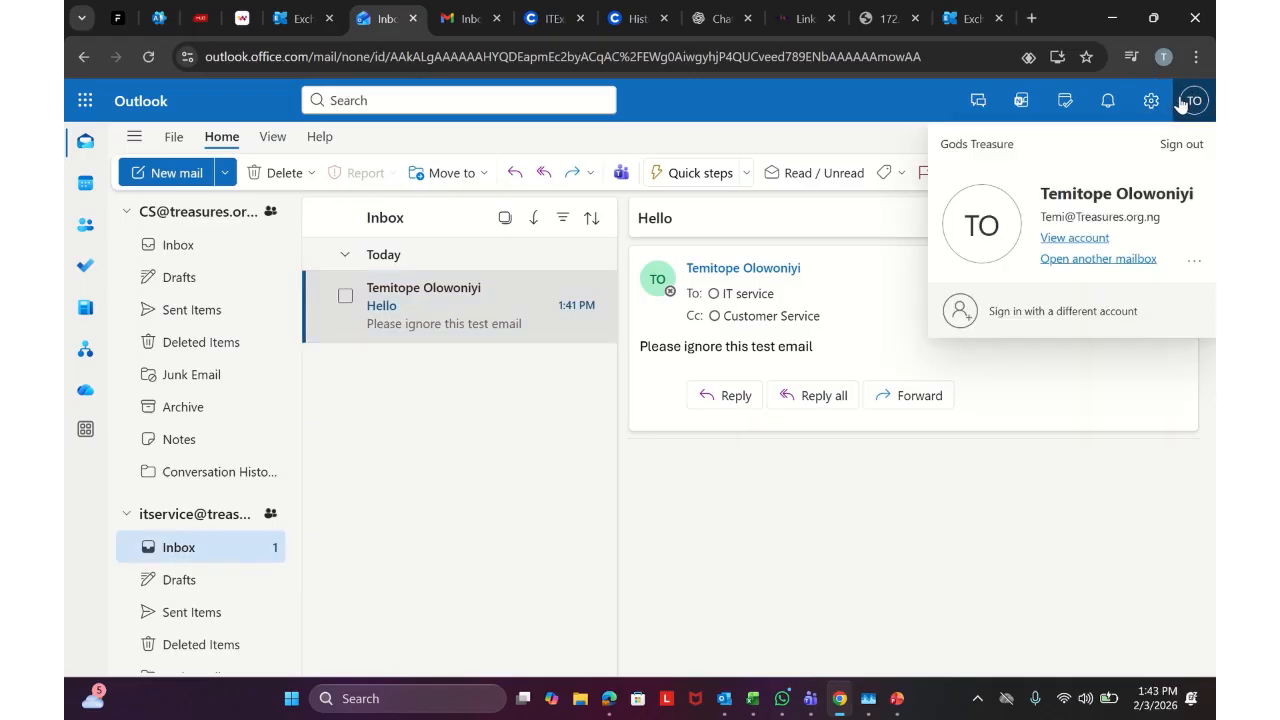
{"action": "left_click", "coordinate": [1118, 257]}
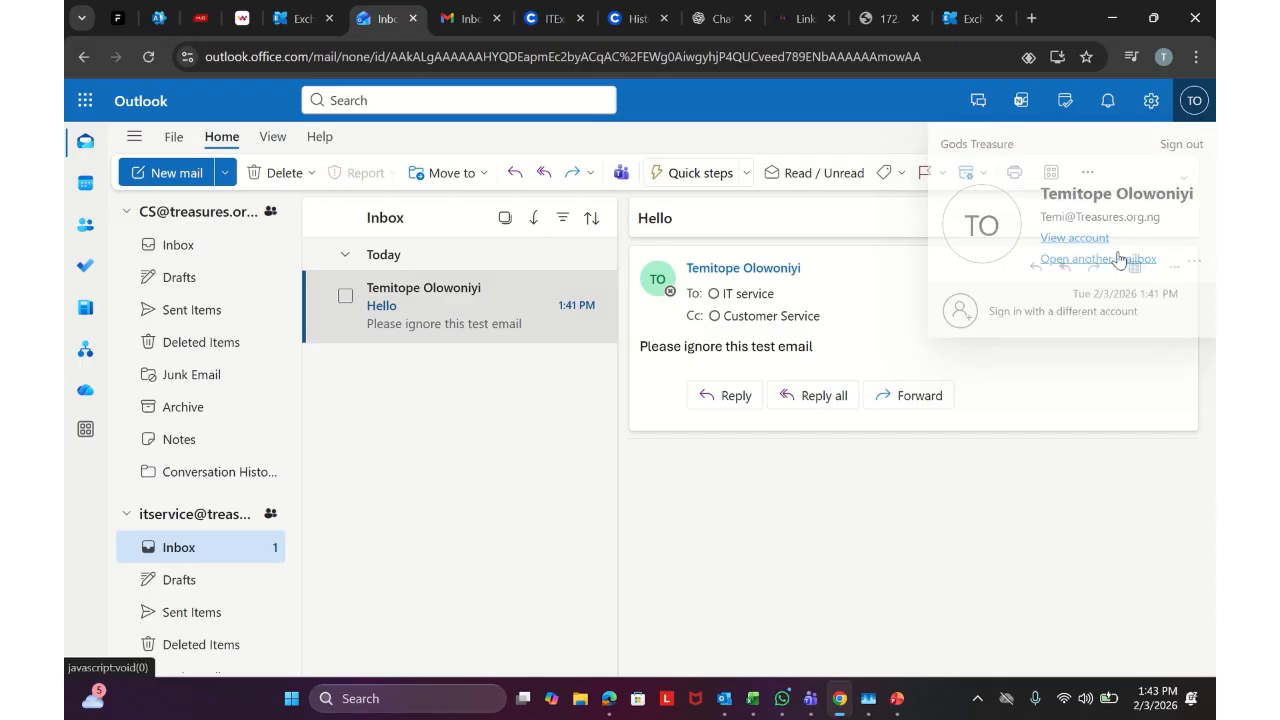
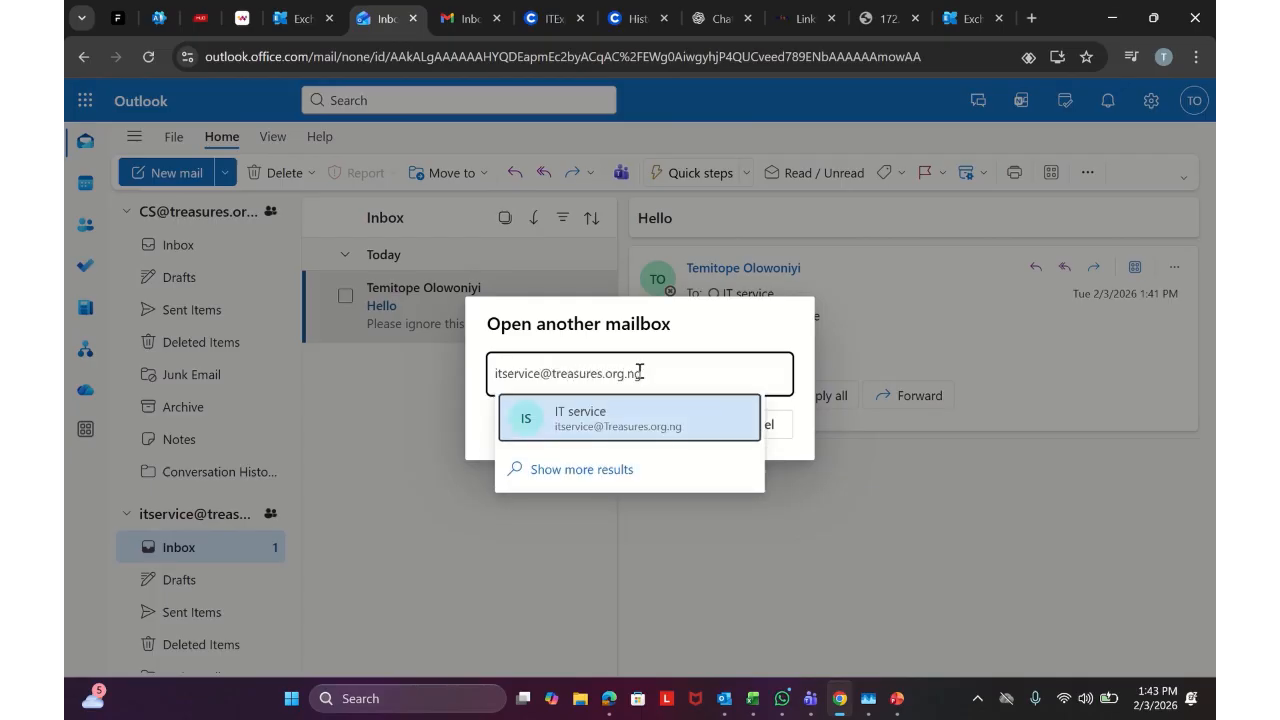
{"action": "left_click", "coordinate": [660, 420]}
{"action": "left_click", "coordinate": [663, 425]}
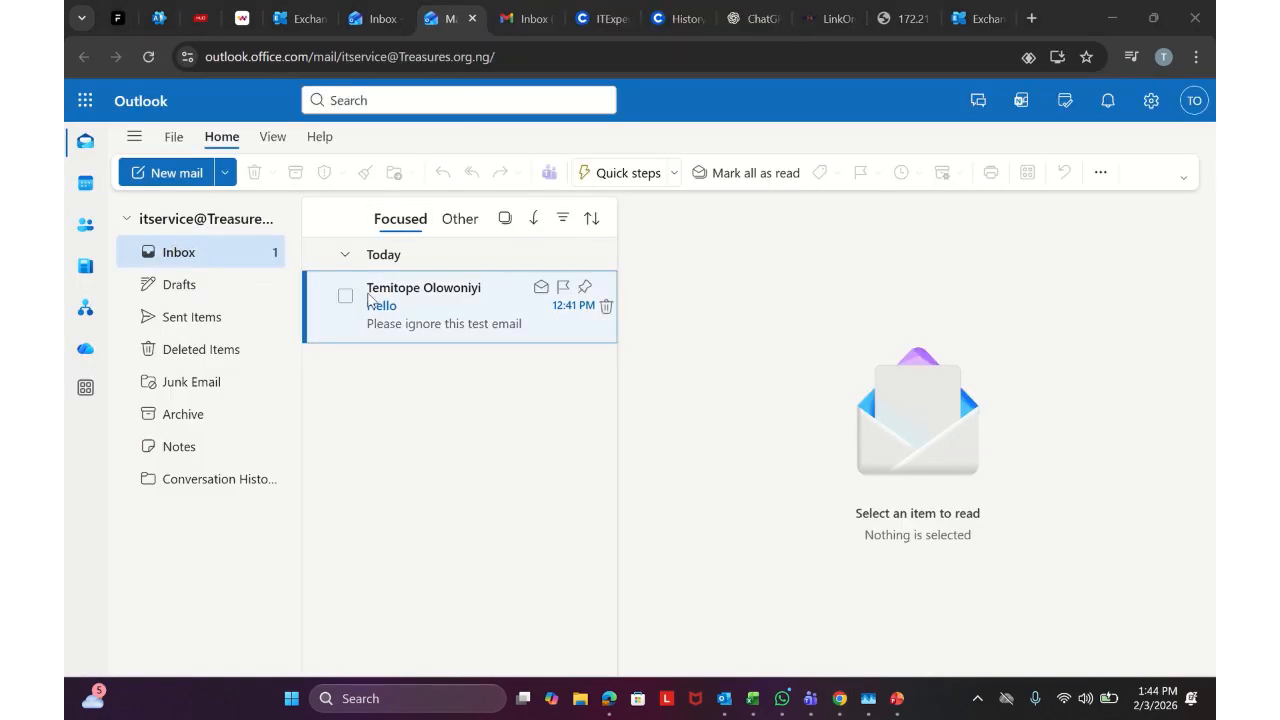
From the IT service mailbox, send 'hello' with body 'Just ignore' to the admin's own account
{"action": "left_click", "coordinate": [179, 183]}
{"action": "left_click", "coordinate": [179, 180]}
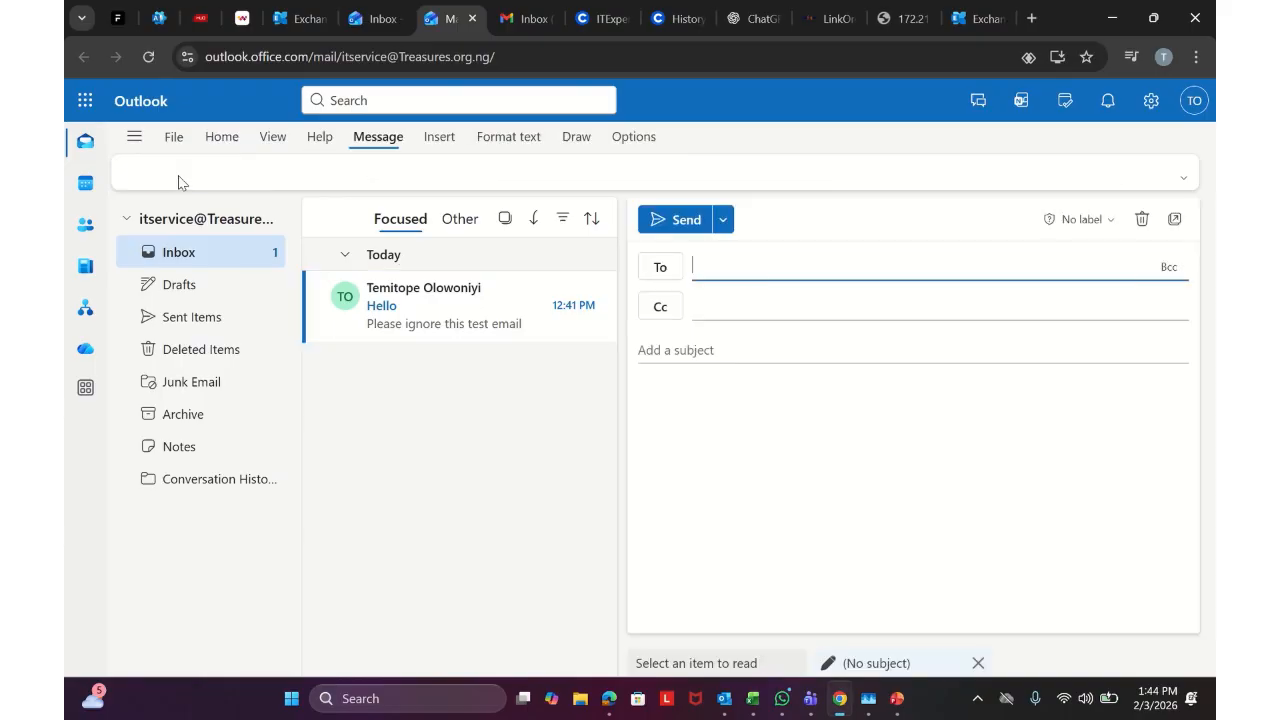
{"action": "left_click", "coordinate": [735, 268]}
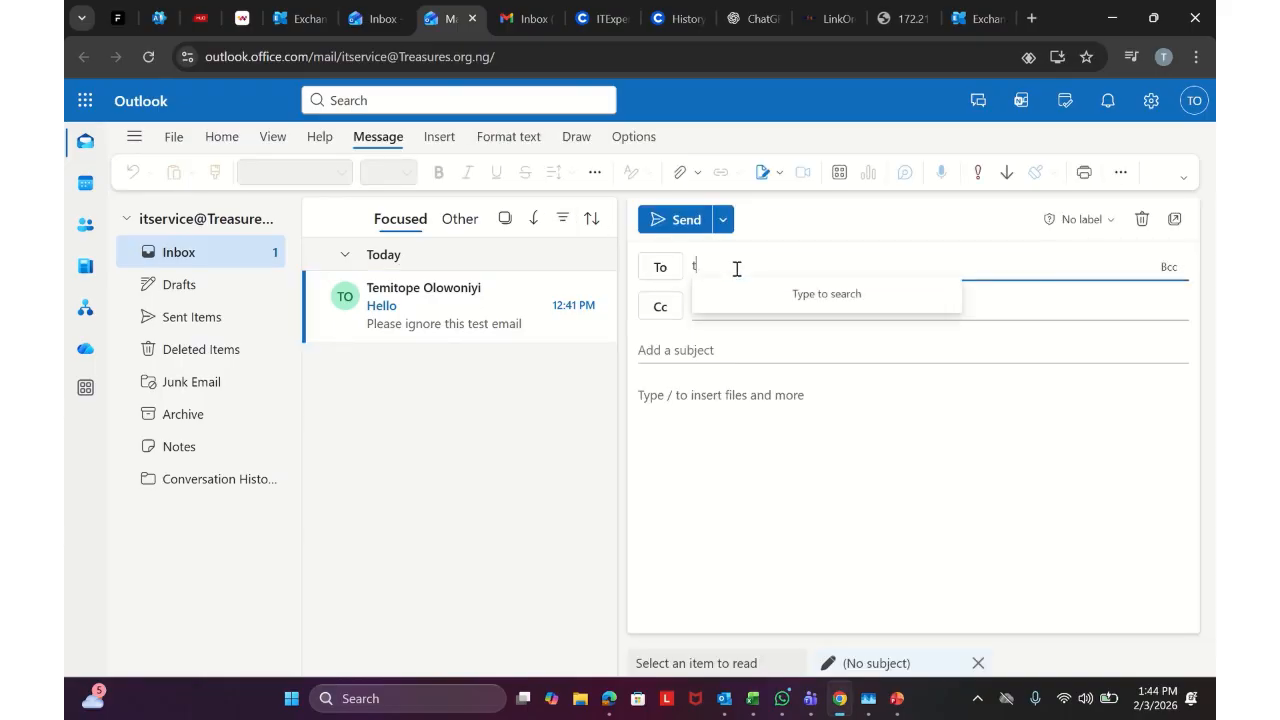
{"action": "type", "text": "temi@"}
{"action": "left_click", "coordinate": [826, 300]}
{"action": "left_click", "coordinate": [714, 350]}
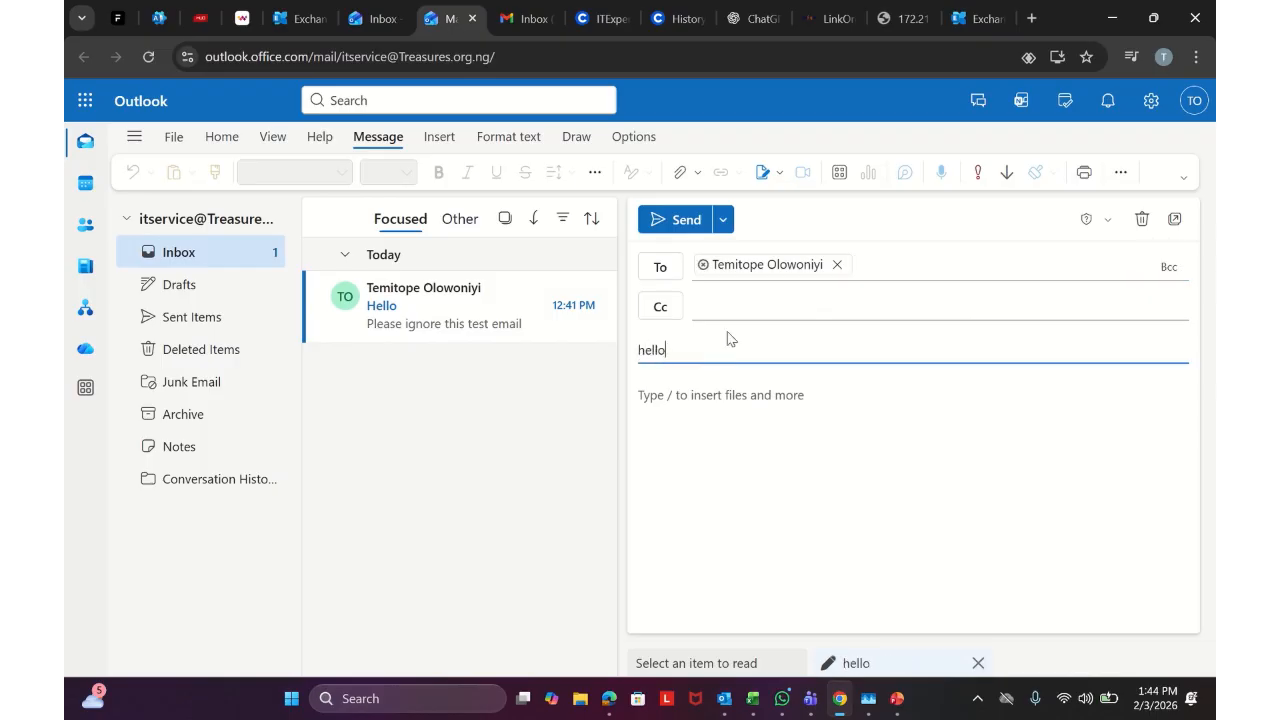
{"action": "left_click", "coordinate": [662, 407]}
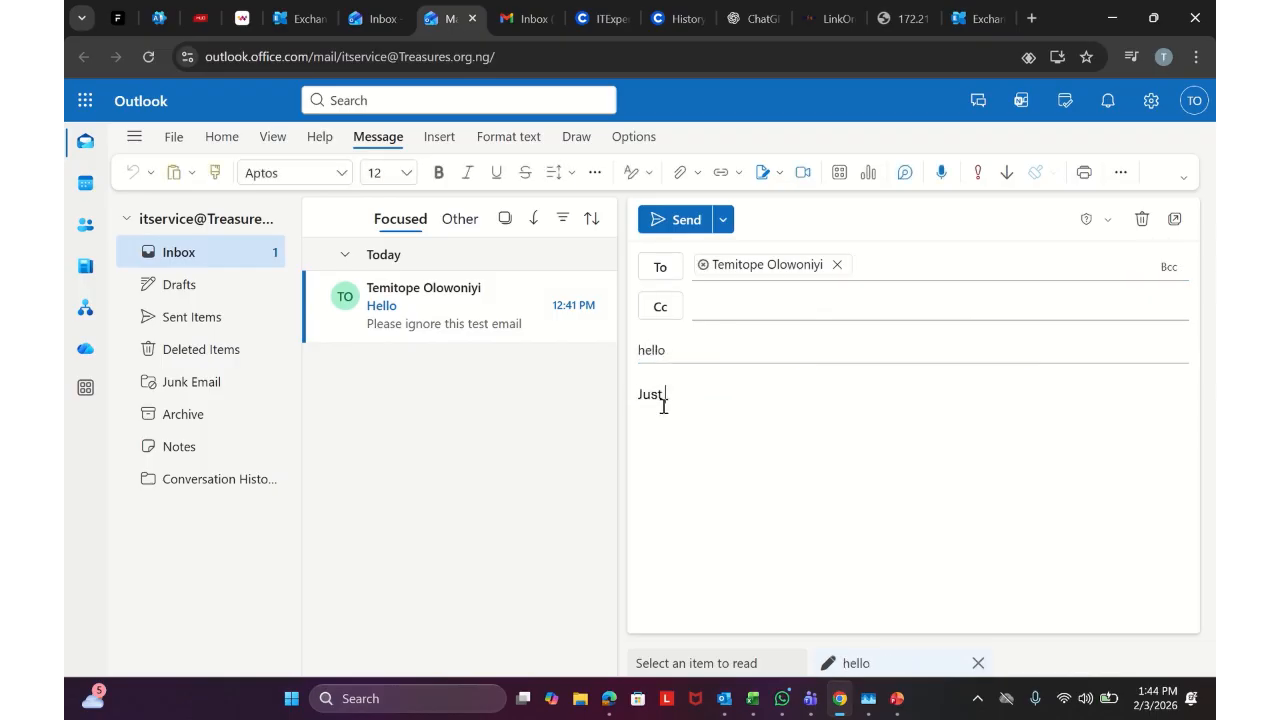
{"action": "left_click", "coordinate": [681, 220]}
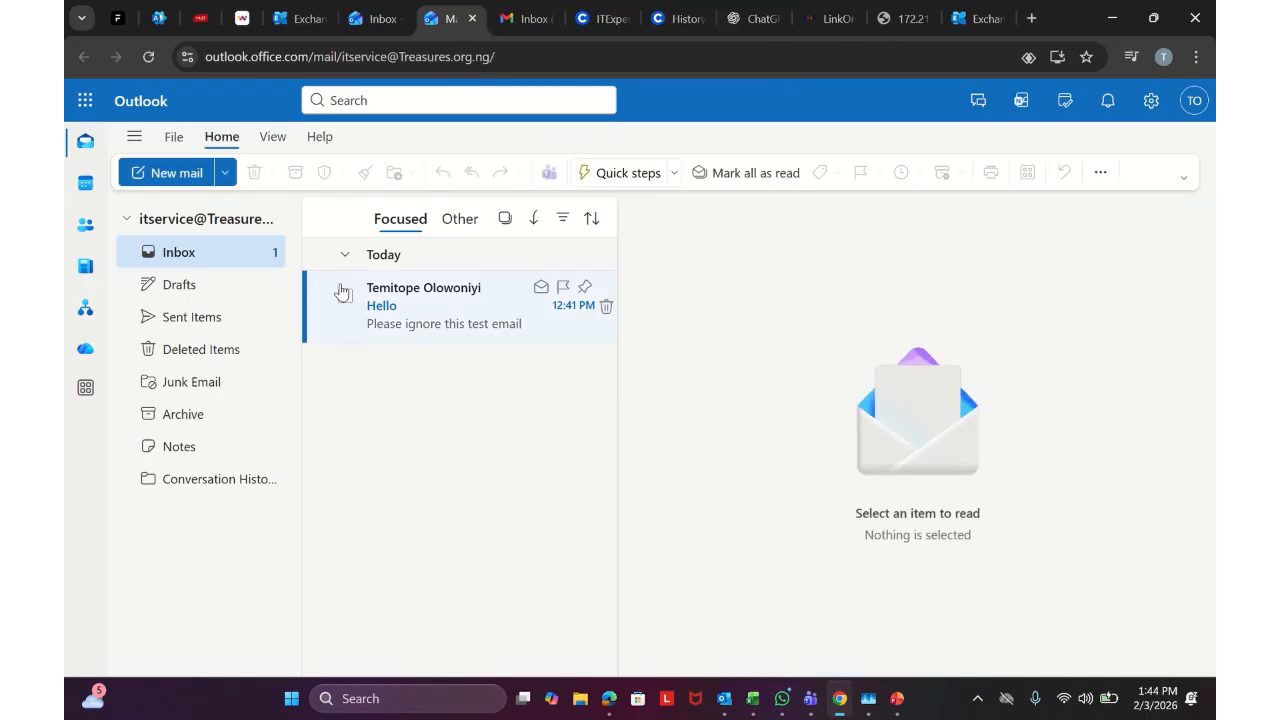
{"action": "left_click", "coordinate": [362, 18]}
Reload the main inbox to find the hello email, then view active users in the Microsoft 365 admin center
{"action": "left_click", "coordinate": [147, 57]}
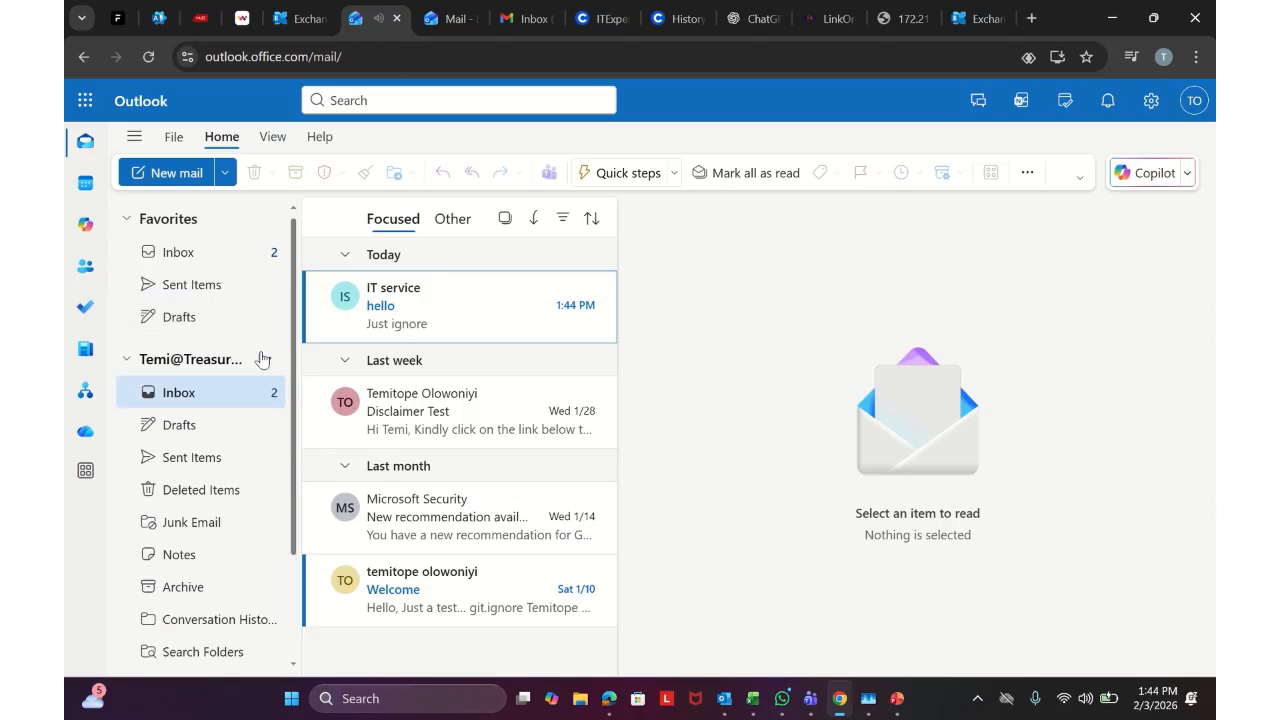
{"action": "left_click", "coordinate": [450, 18]}
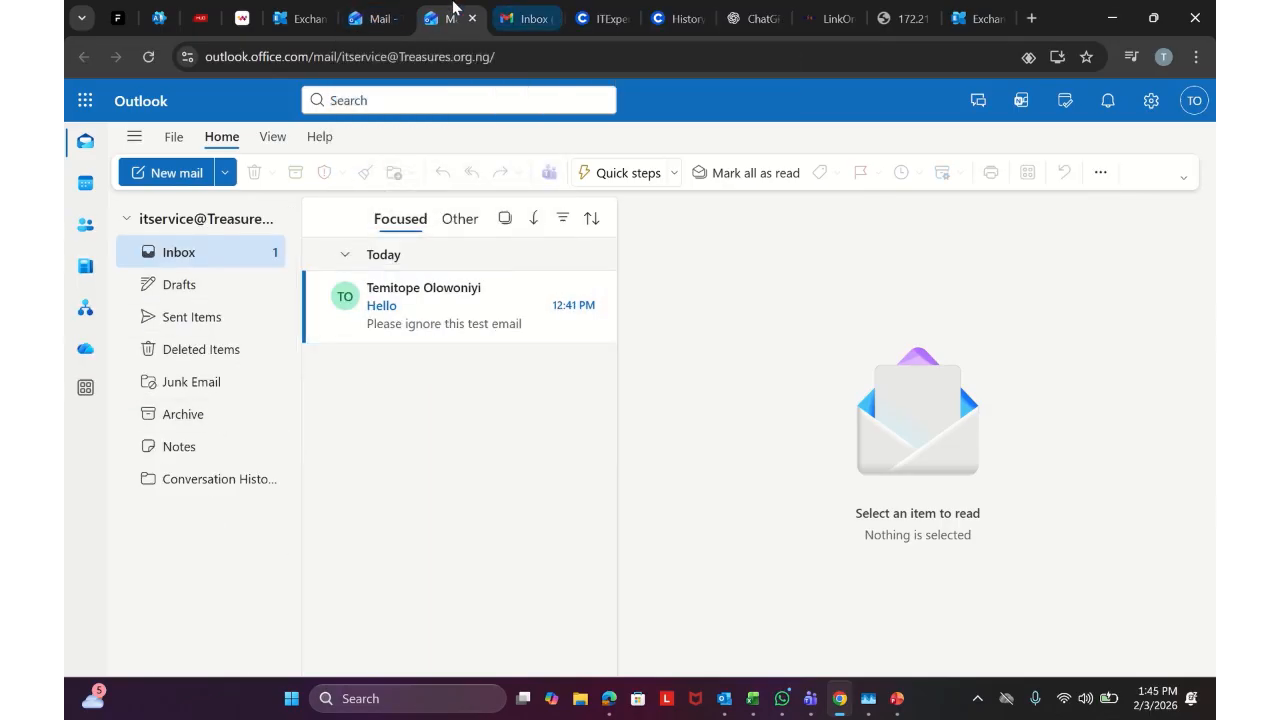
{"action": "left_click", "coordinate": [316, 15]}
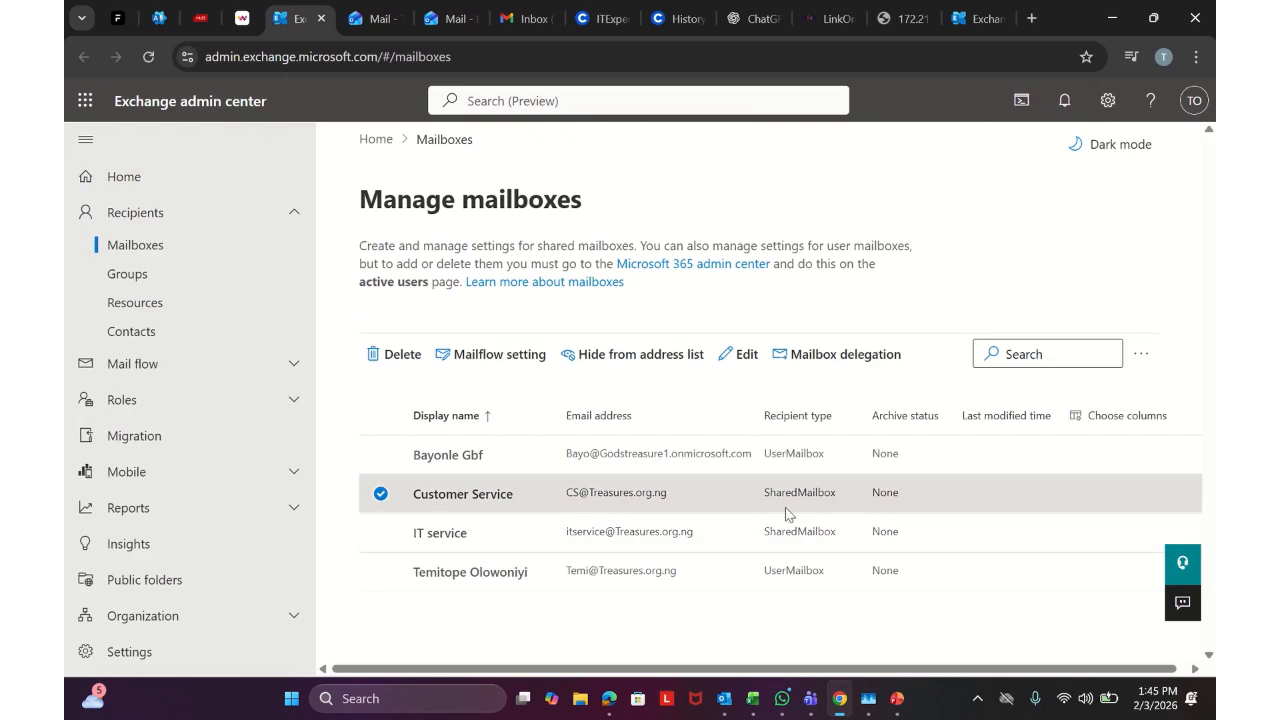
{"action": "left_click", "coordinate": [160, 18]}
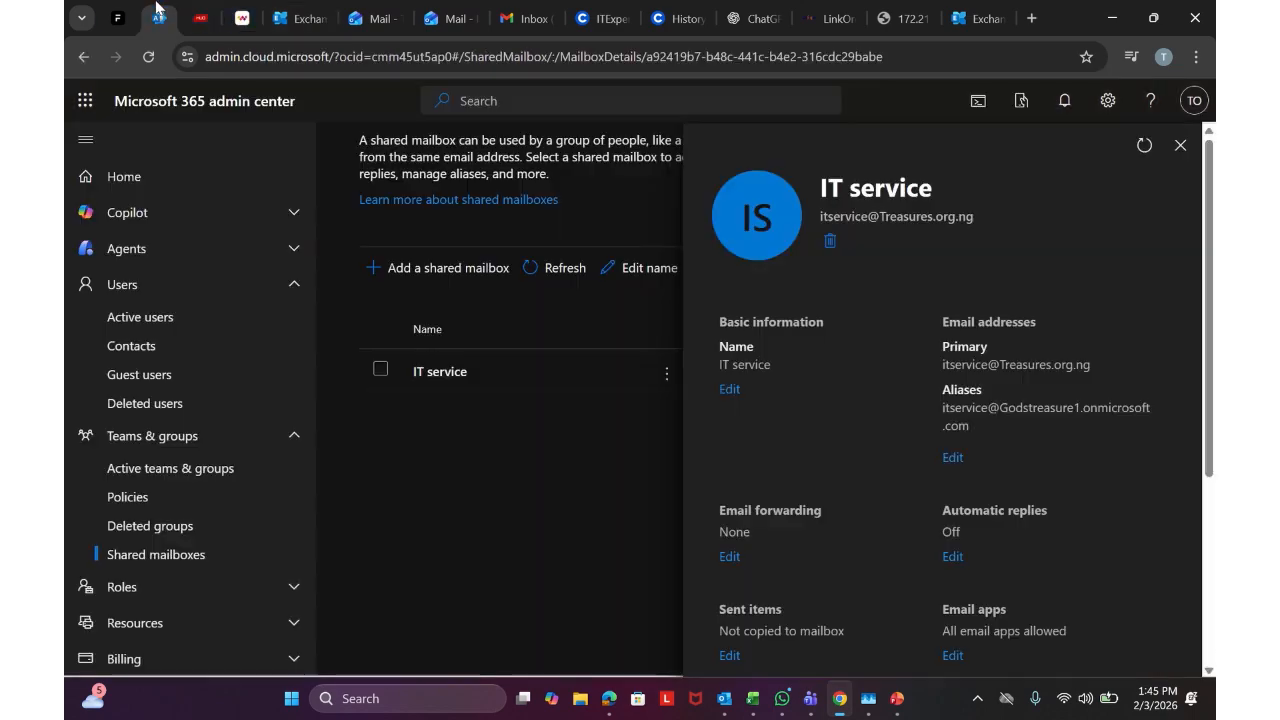
{"action": "left_click", "coordinate": [120, 318]}
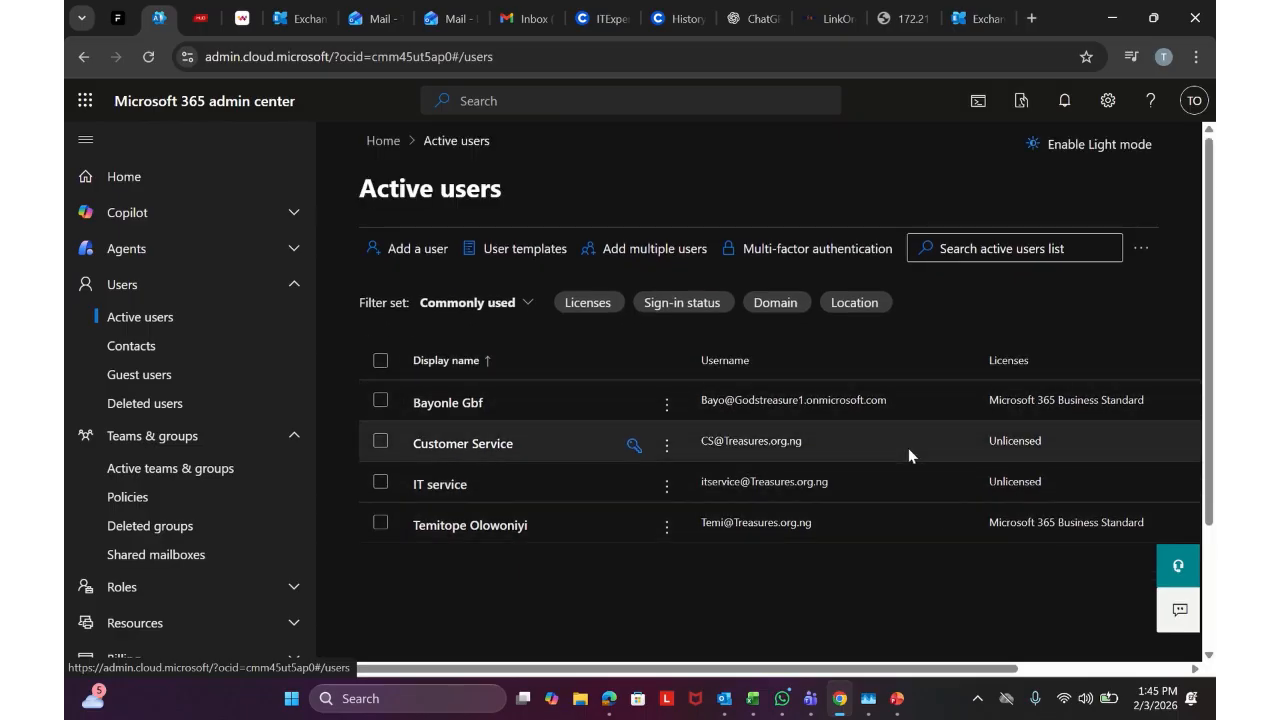
Check the main Outlook inbox again, then return to the Exchange admin center mailbox list
{"action": "left_click", "coordinate": [364, 14]}
{"action": "scroll", "coordinate": [240, 430], "scroll_direction": "down", "scroll_amount": 3}
{"action": "scroll", "coordinate": [240, 428], "scroll_direction": "up", "scroll_amount": 3}
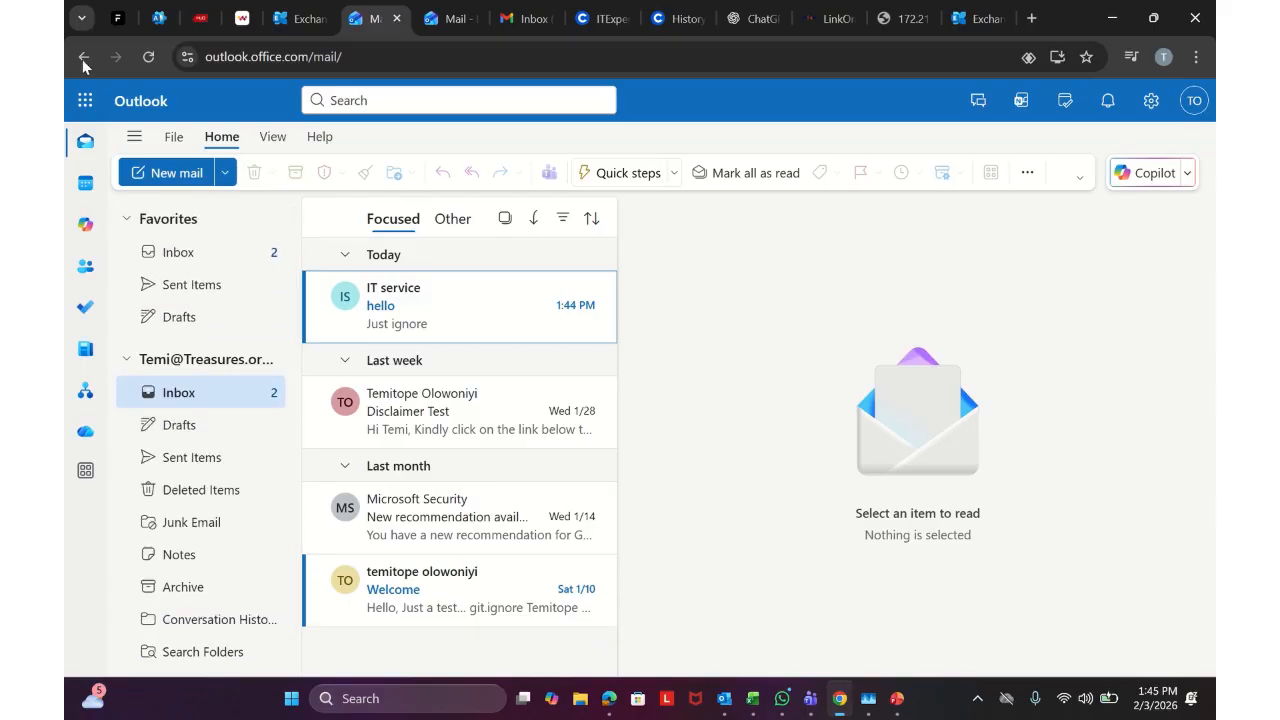
{"action": "left_click", "coordinate": [300, 18]}
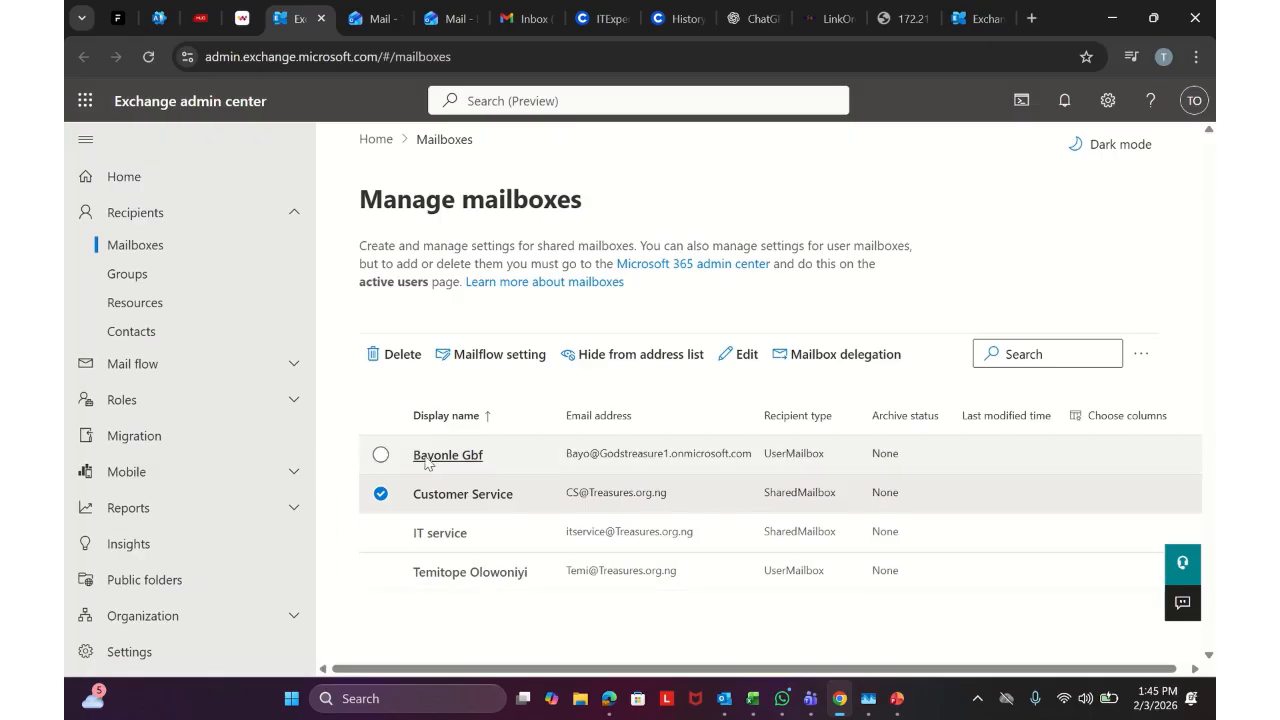
Return to the Exchange mailbox list and open the first user mailbox's details
{"action": "mouse_move", "coordinate": [525, 23]}
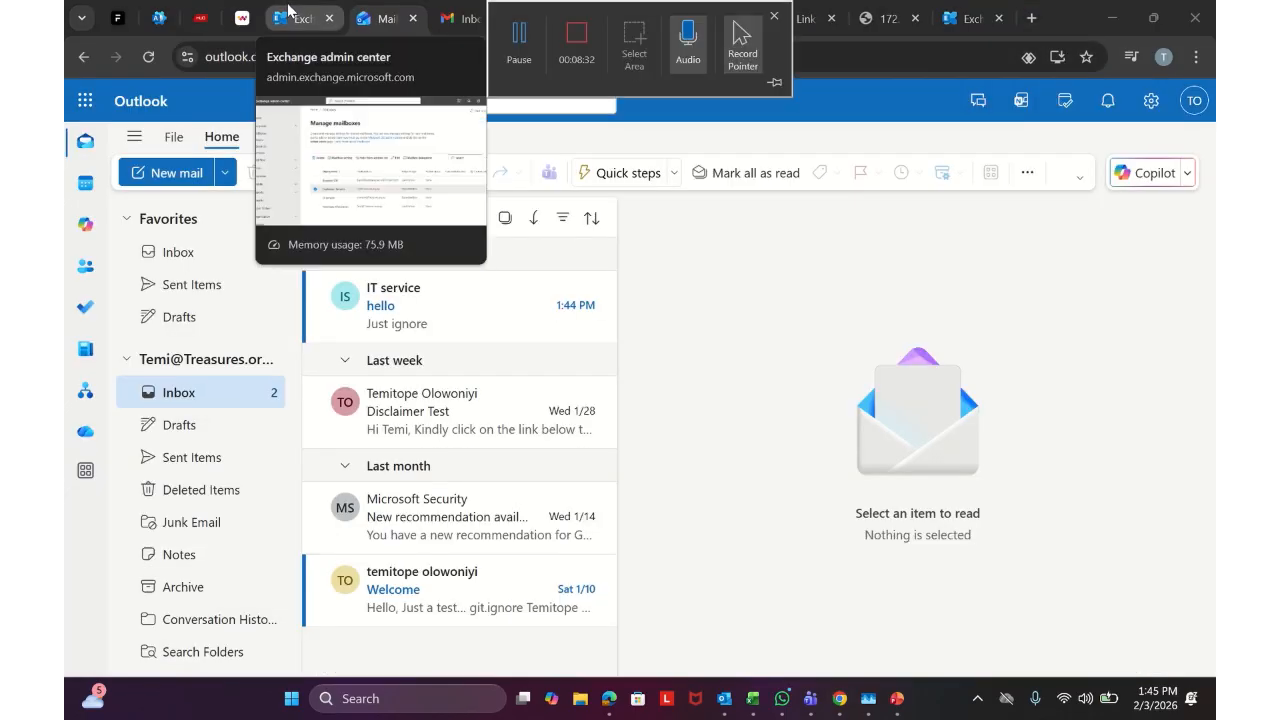
{"action": "left_click", "coordinate": [294, 12]}
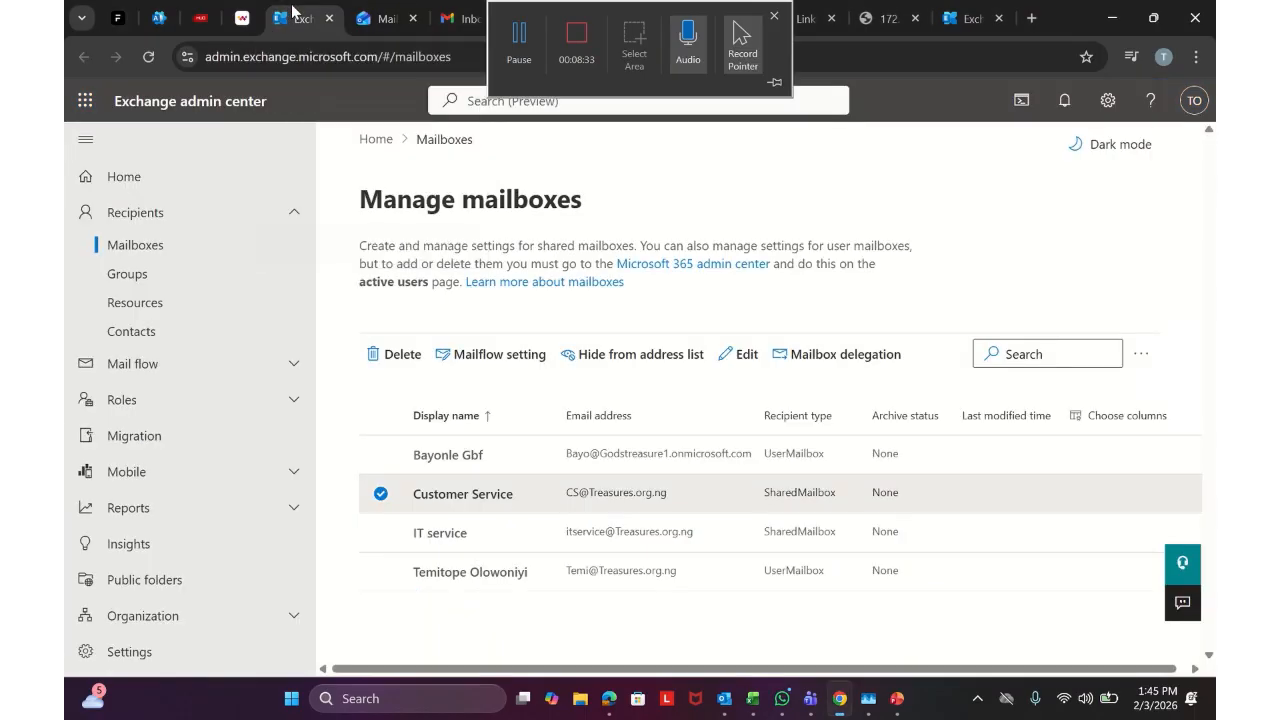
{"action": "left_click", "coordinate": [470, 458]}
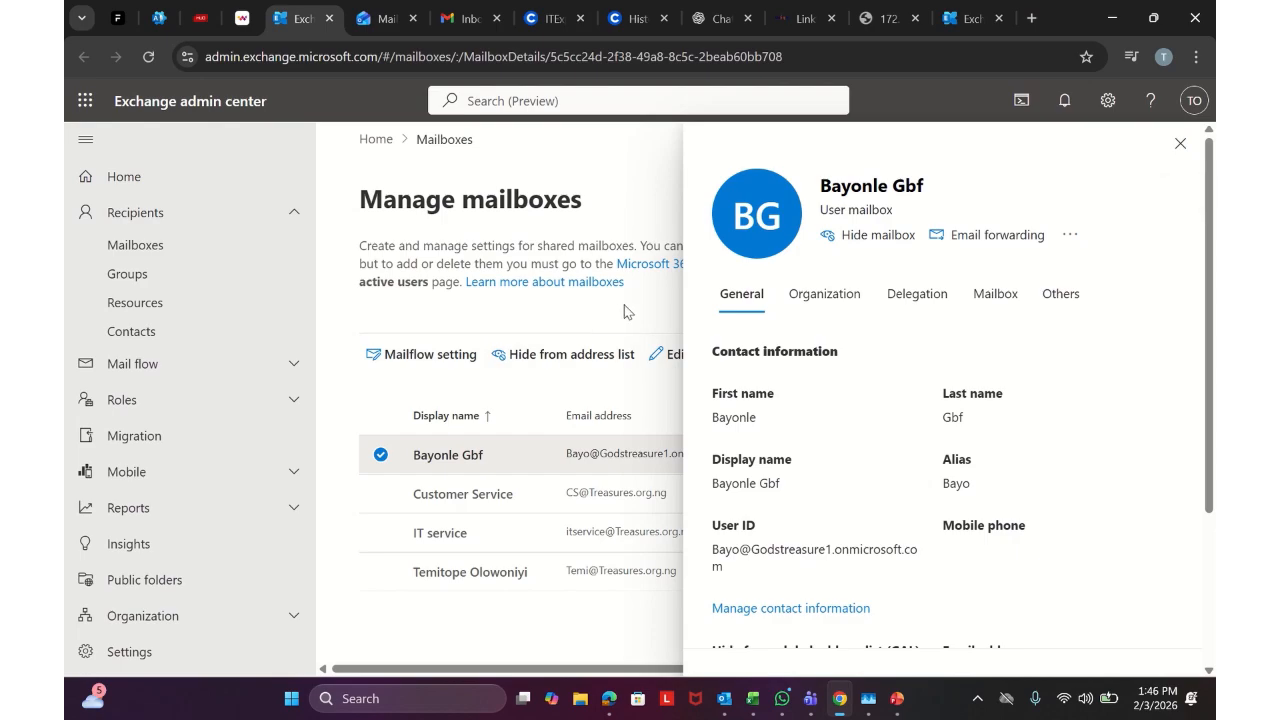
{"action": "mouse_move", "coordinate": [601, 5]}
{"action": "left_click", "coordinate": [521, 24]}
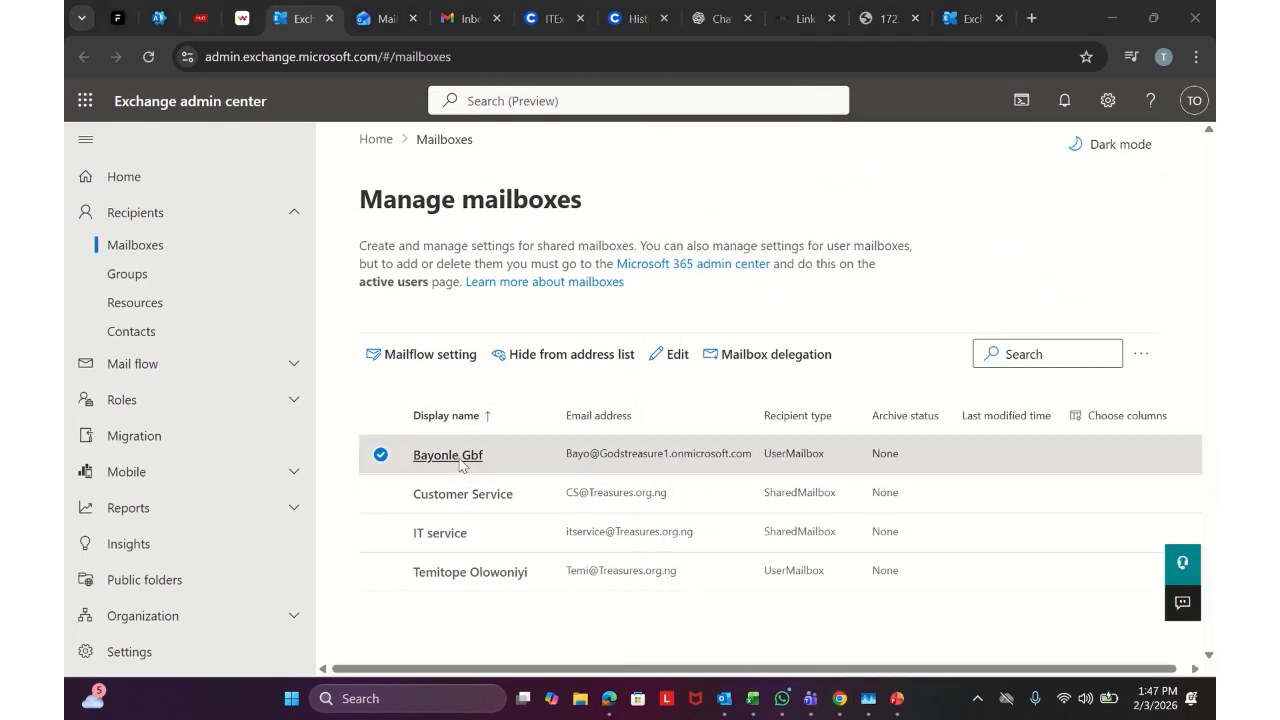
{"action": "left_click", "coordinate": [462, 458]}
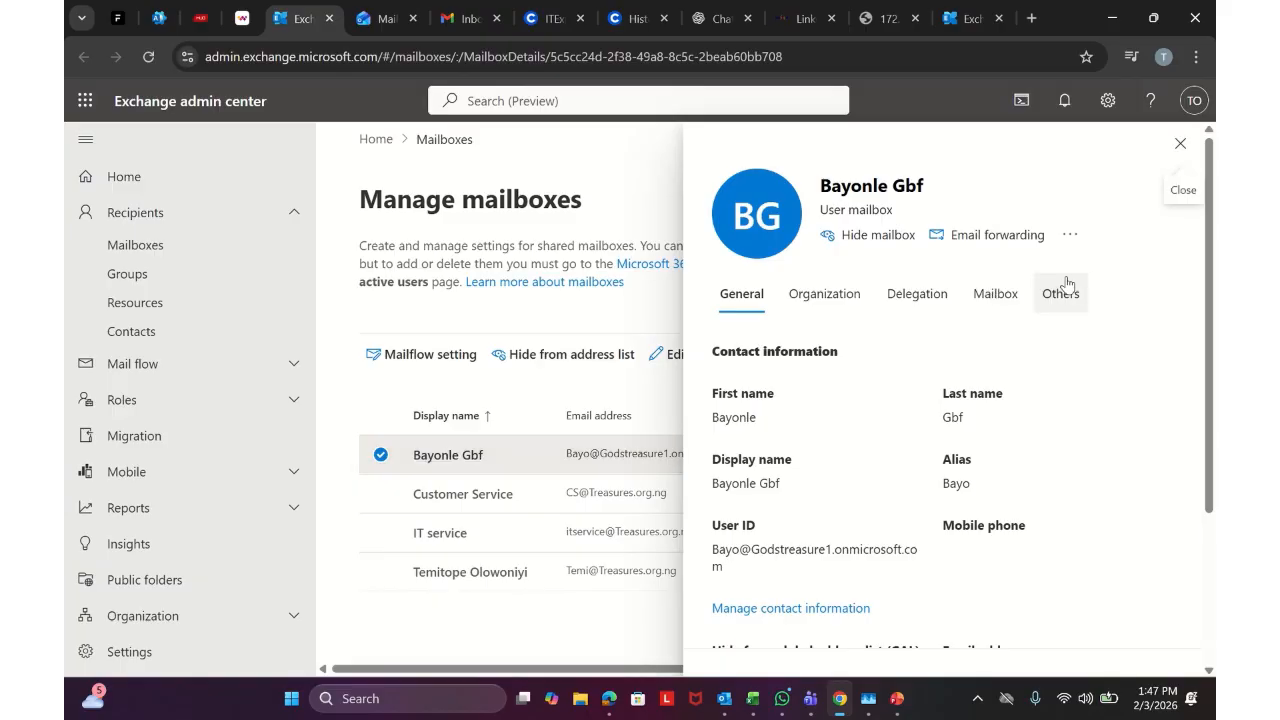
Convert the first user mailbox to a shared mailbox and go back to Microsoft 365 admin center
{"action": "left_click", "coordinate": [1064, 290]}
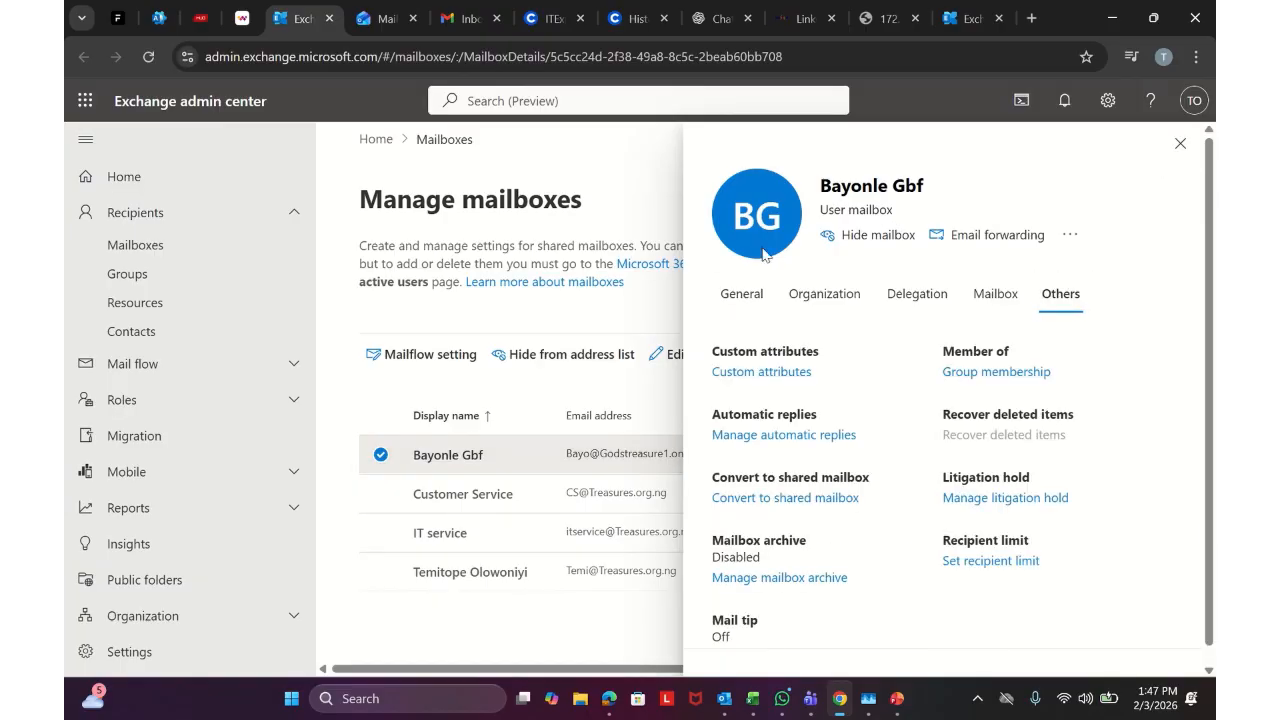
{"action": "left_click", "coordinate": [797, 498]}
{"action": "left_click", "coordinate": [746, 650]}
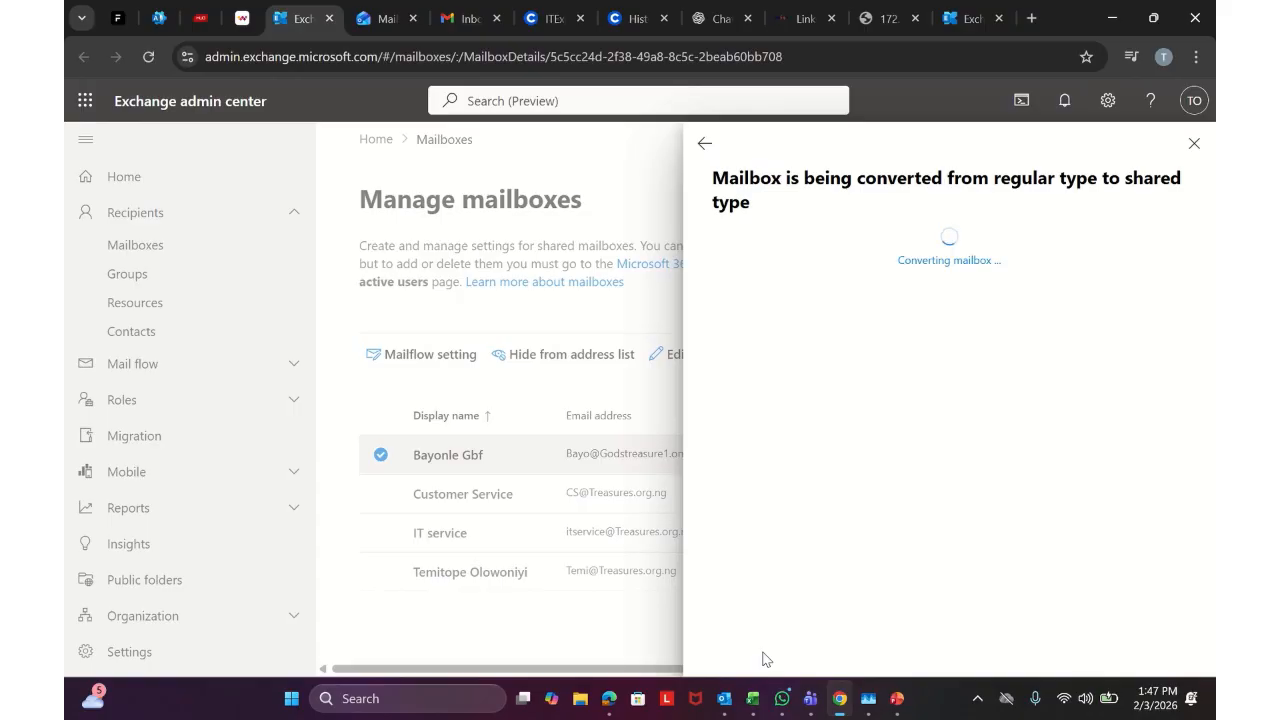
{"action": "left_click", "coordinate": [1193, 142]}
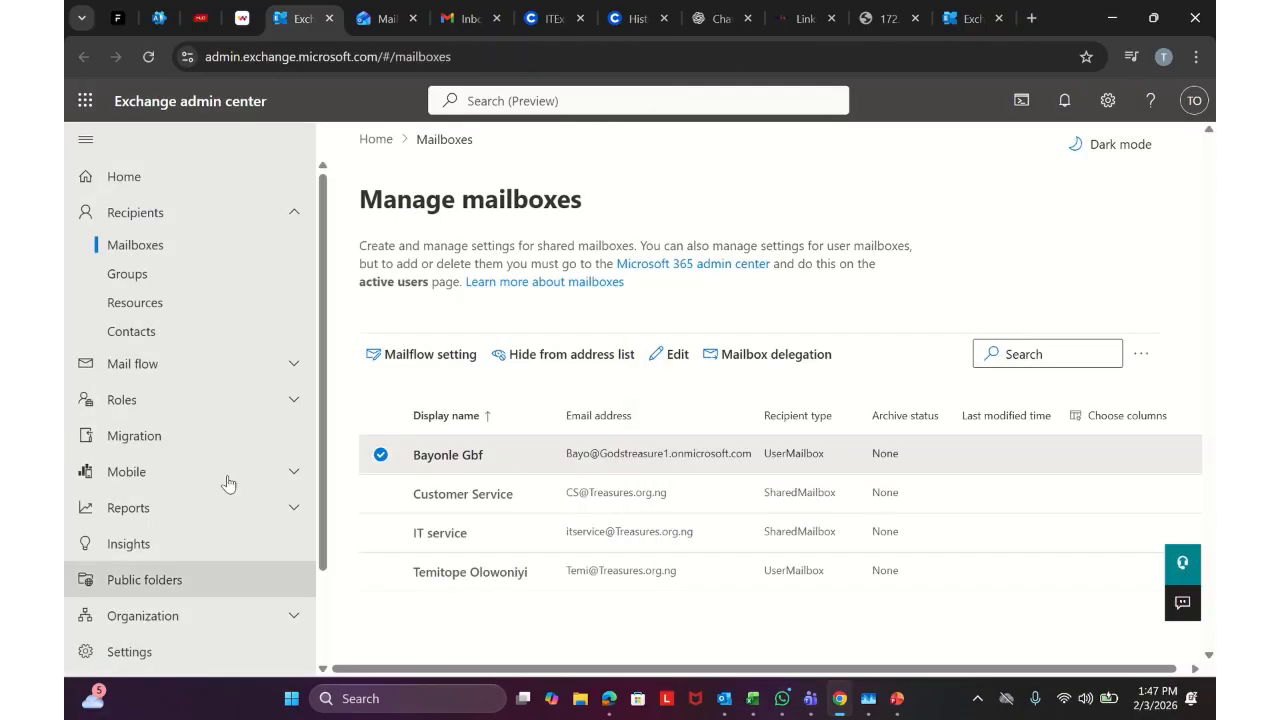
{"action": "left_click", "coordinate": [158, 18]}
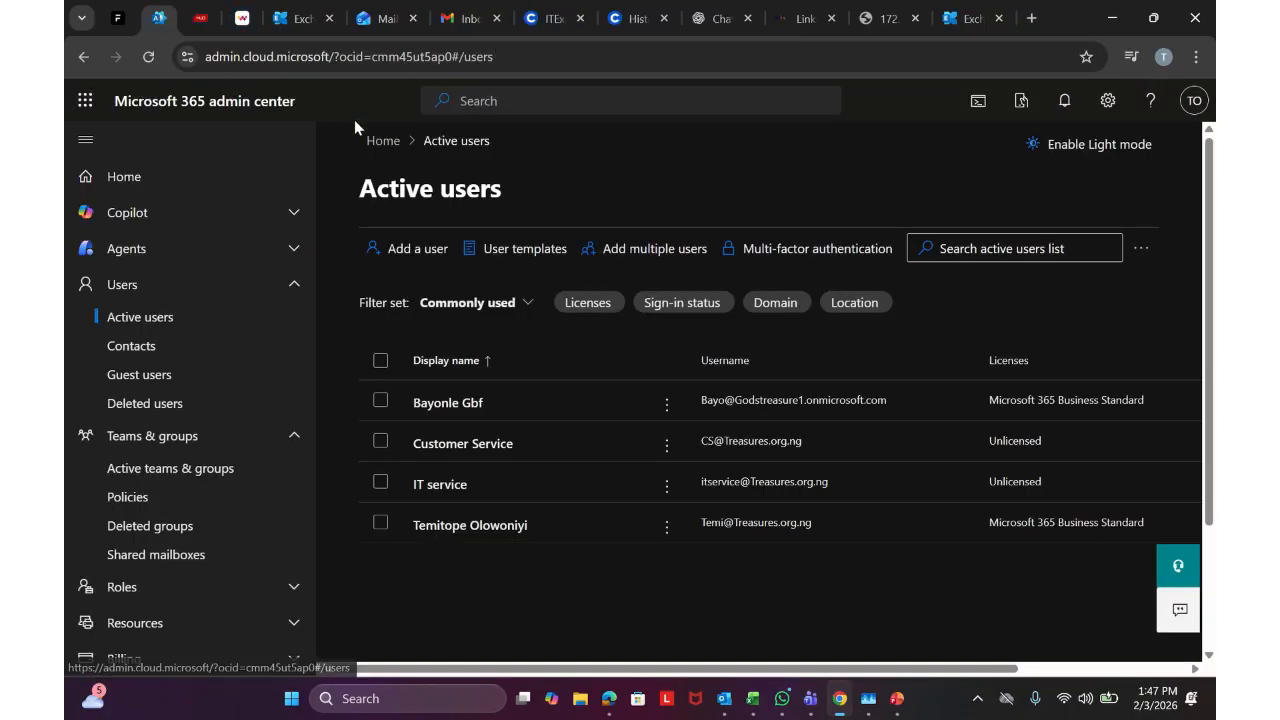
Reload the Active users list and open the first user's account details
{"action": "left_click", "coordinate": [148, 56]}
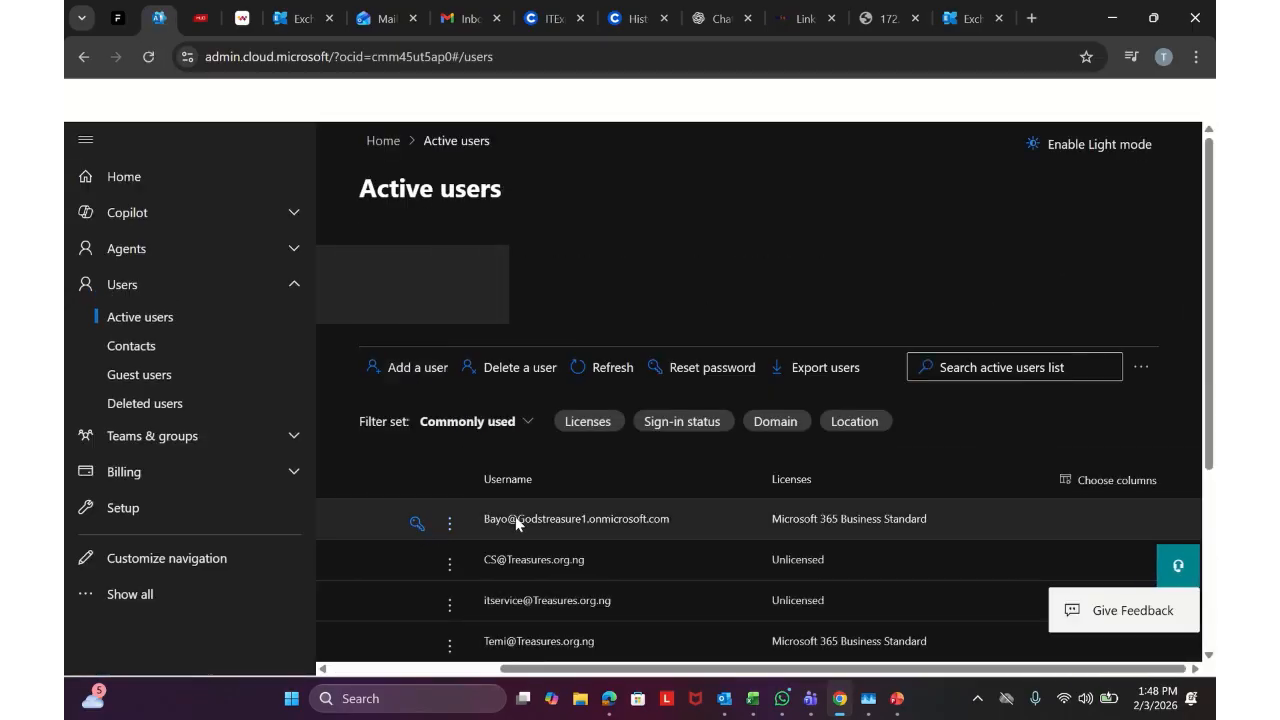
{"action": "left_click", "coordinate": [418, 524]}
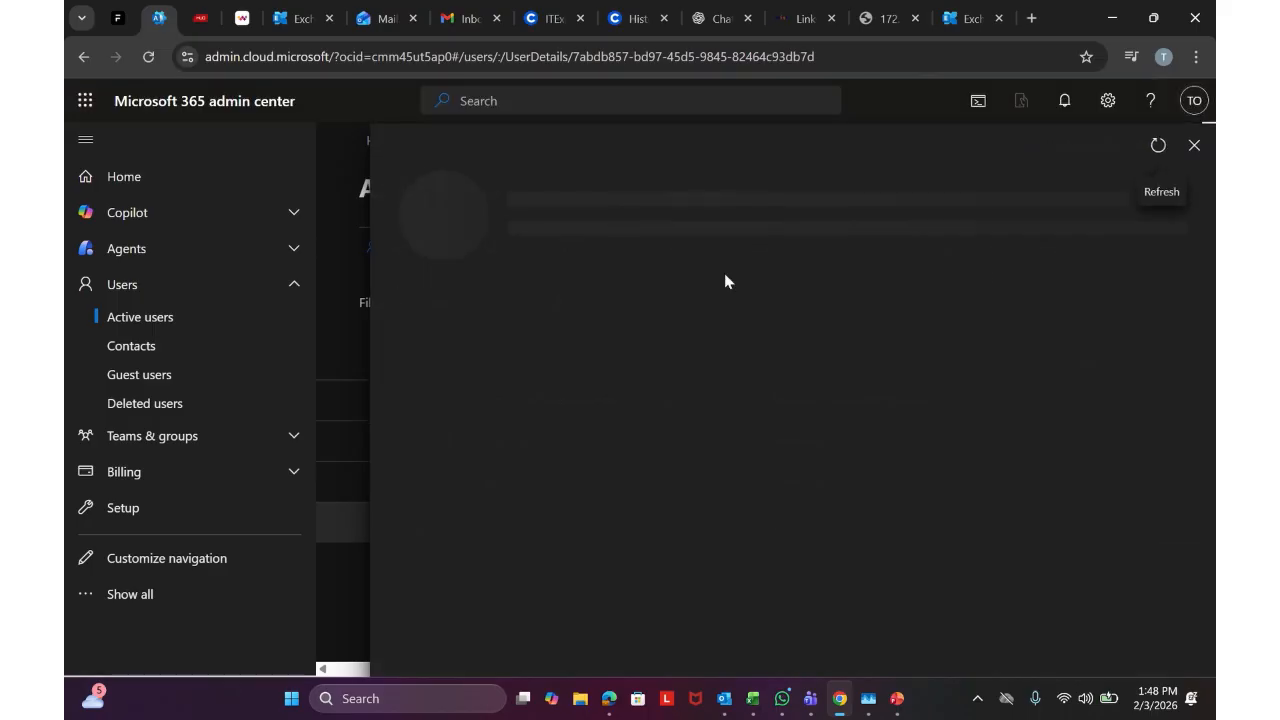
{"action": "left_click", "coordinate": [1193, 146]}
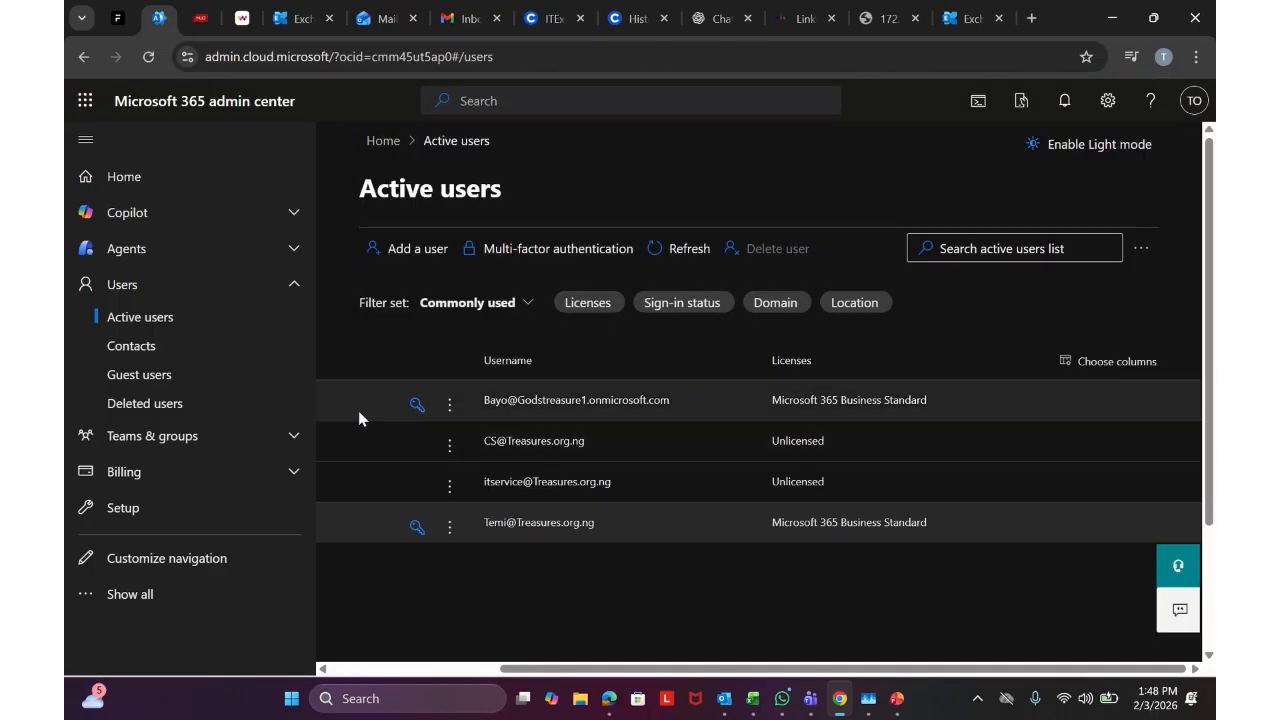
{"action": "left_click", "coordinate": [506, 401]}
Remove the user's Microsoft 365 Business Standard licence and dismiss the feedback survey
{"action": "left_click", "coordinate": [600, 330]}
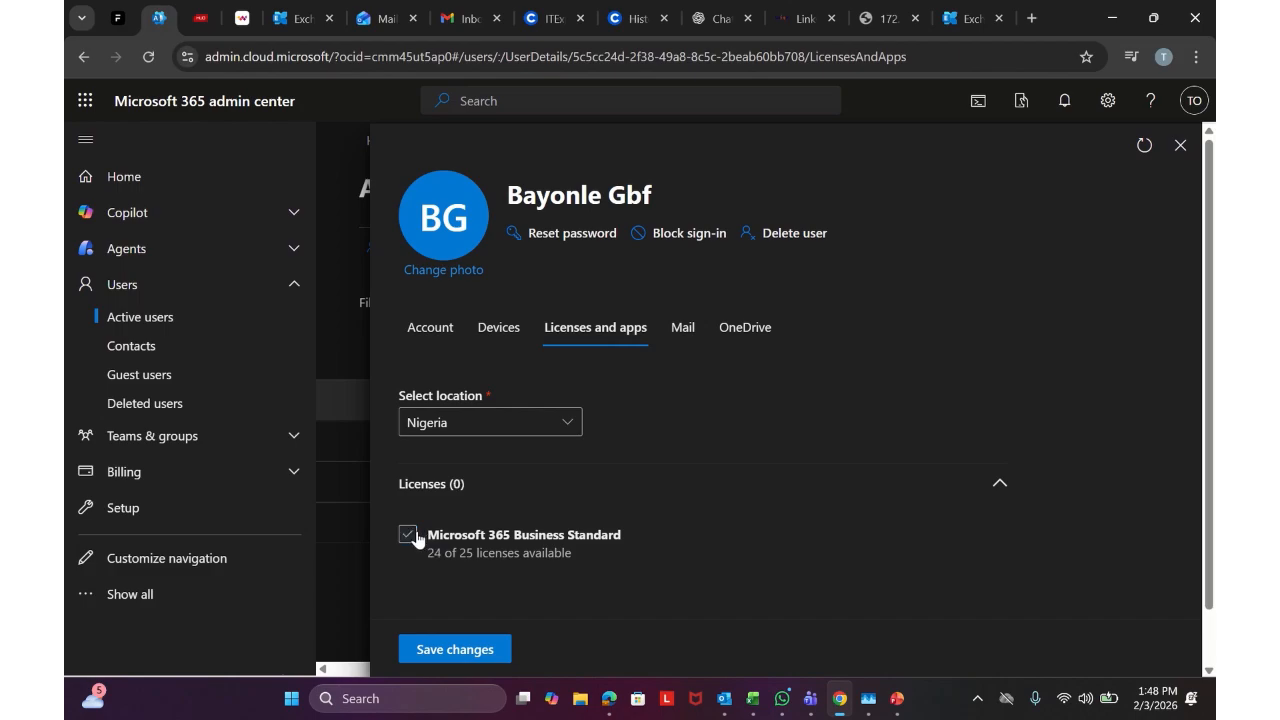
{"action": "left_click", "coordinate": [453, 649]}
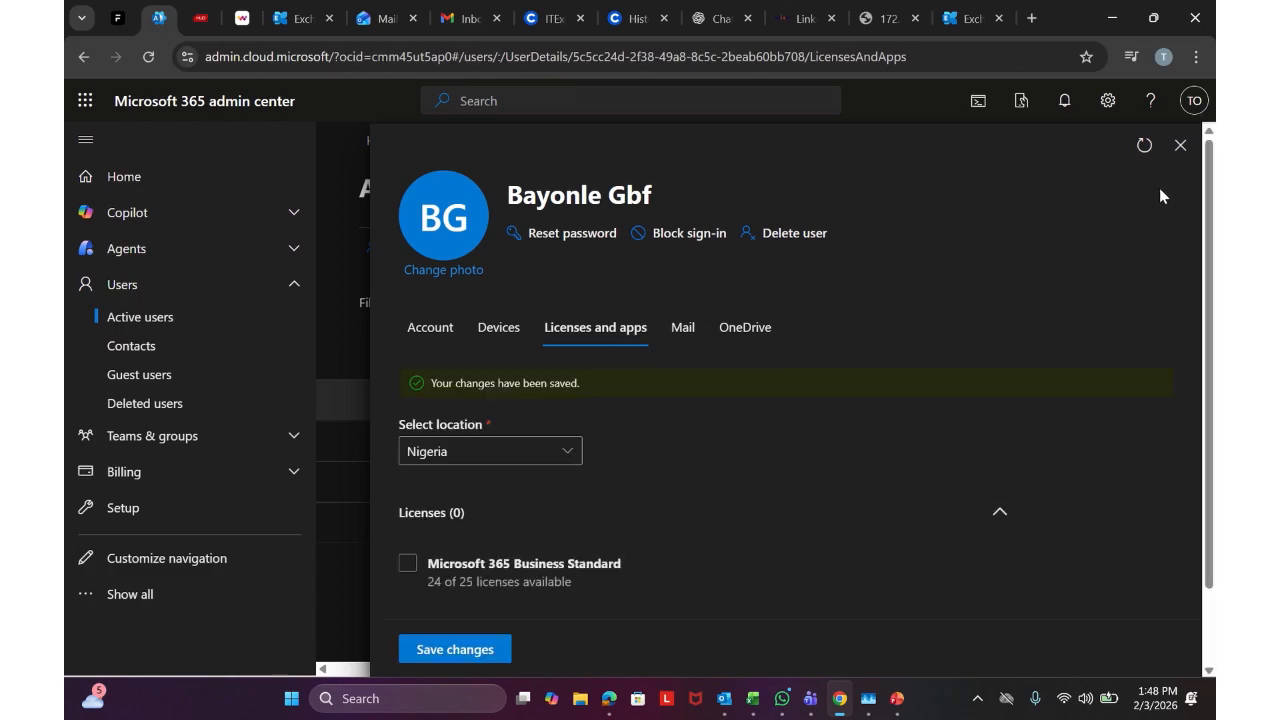
{"action": "left_click", "coordinate": [1193, 145]}
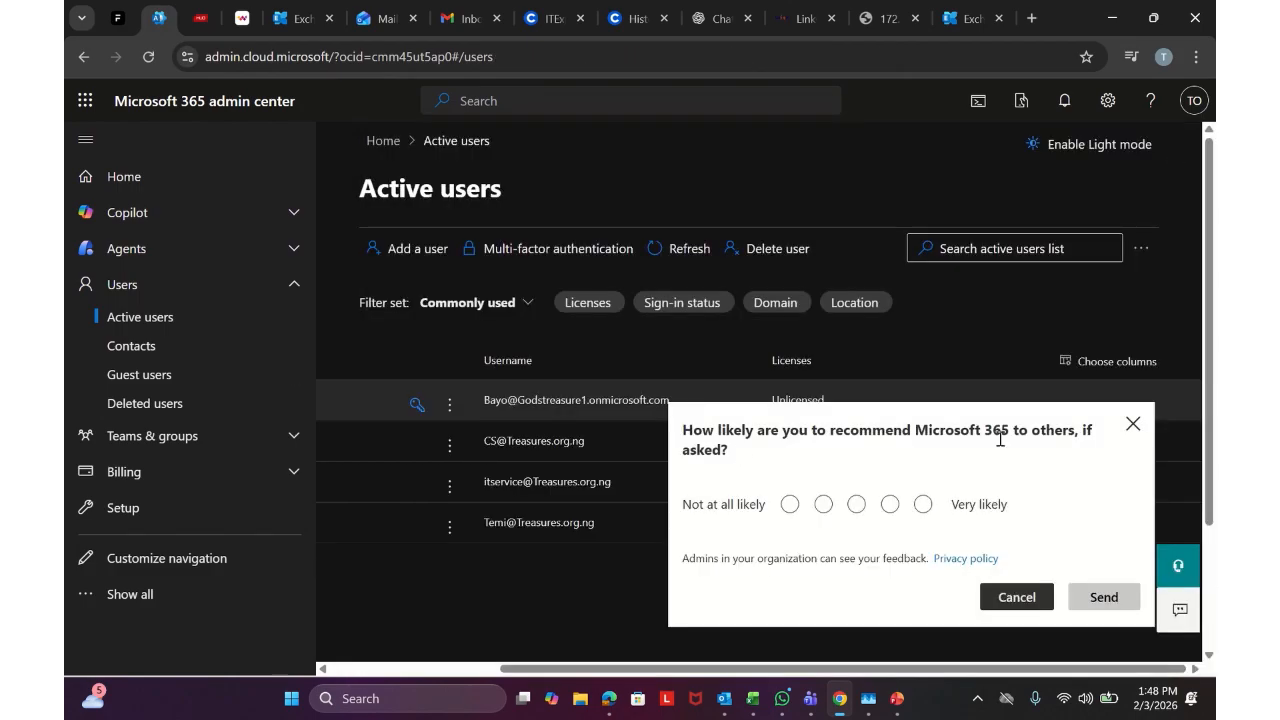
{"action": "left_click", "coordinate": [1133, 424]}
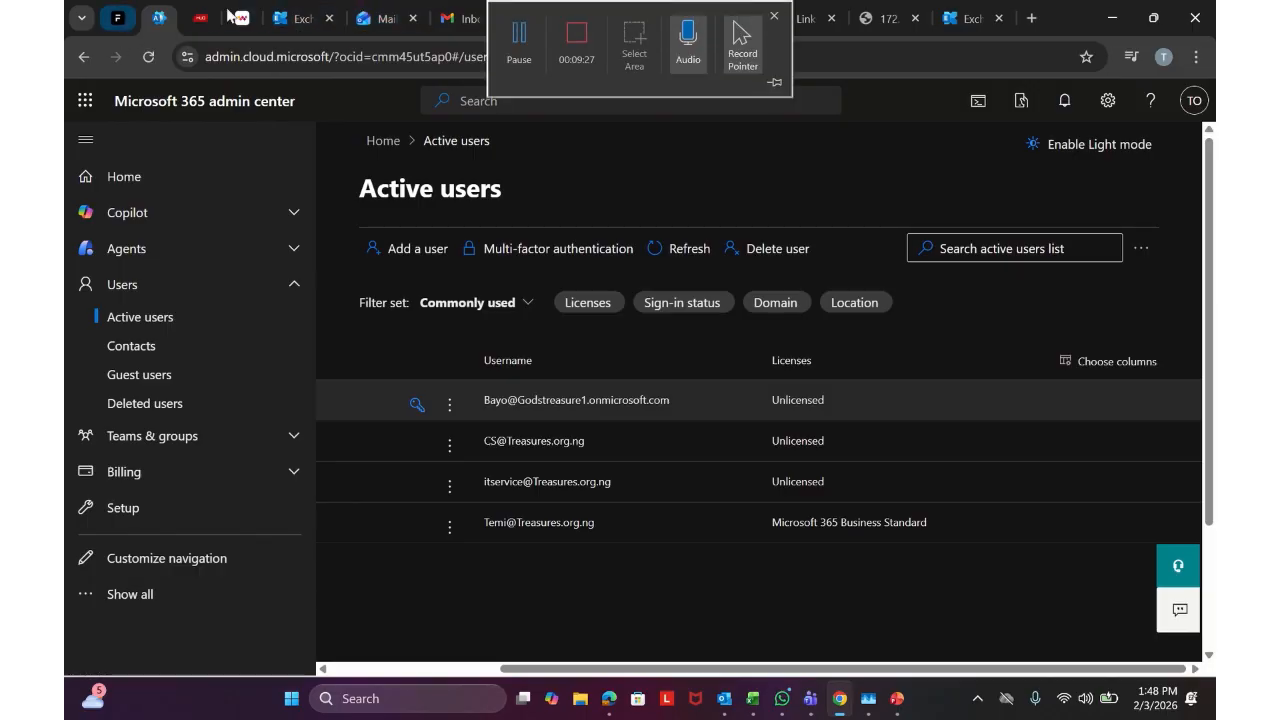
{"action": "left_click", "coordinate": [300, 17]}
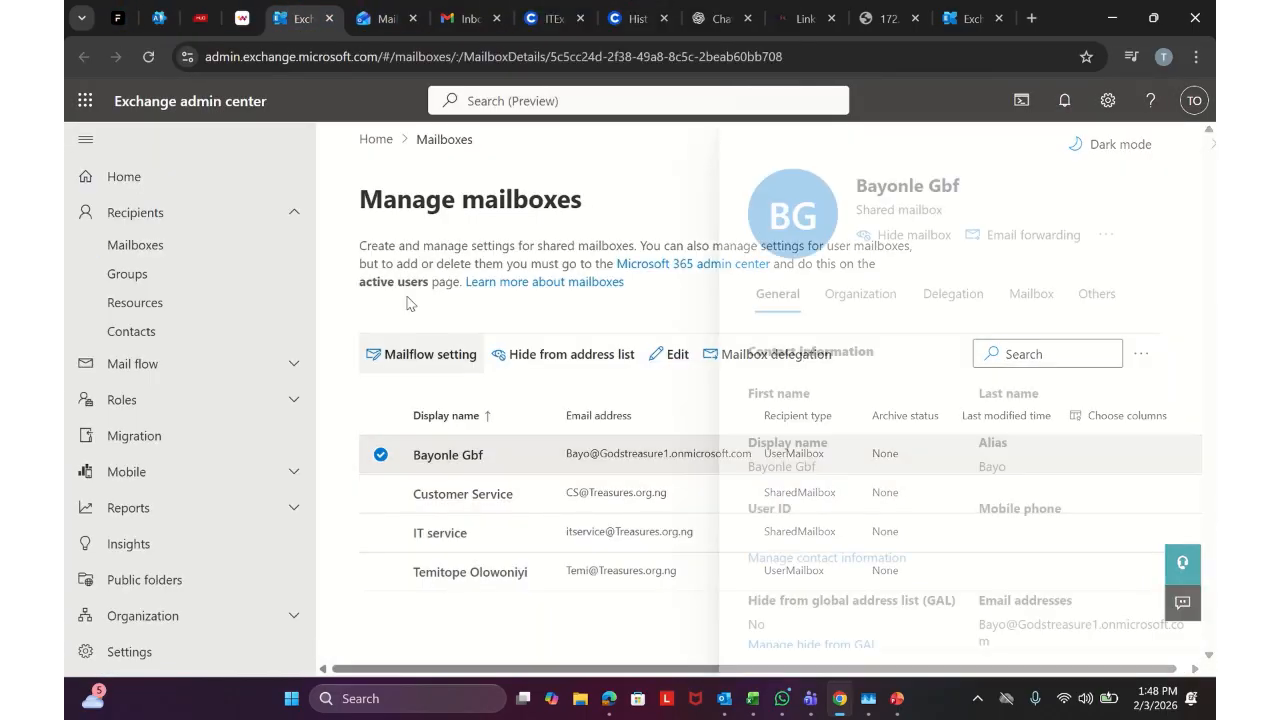
Reload Exchange admin center and open the shared mailbox's Delegation settings
{"action": "left_click", "coordinate": [147, 57]}
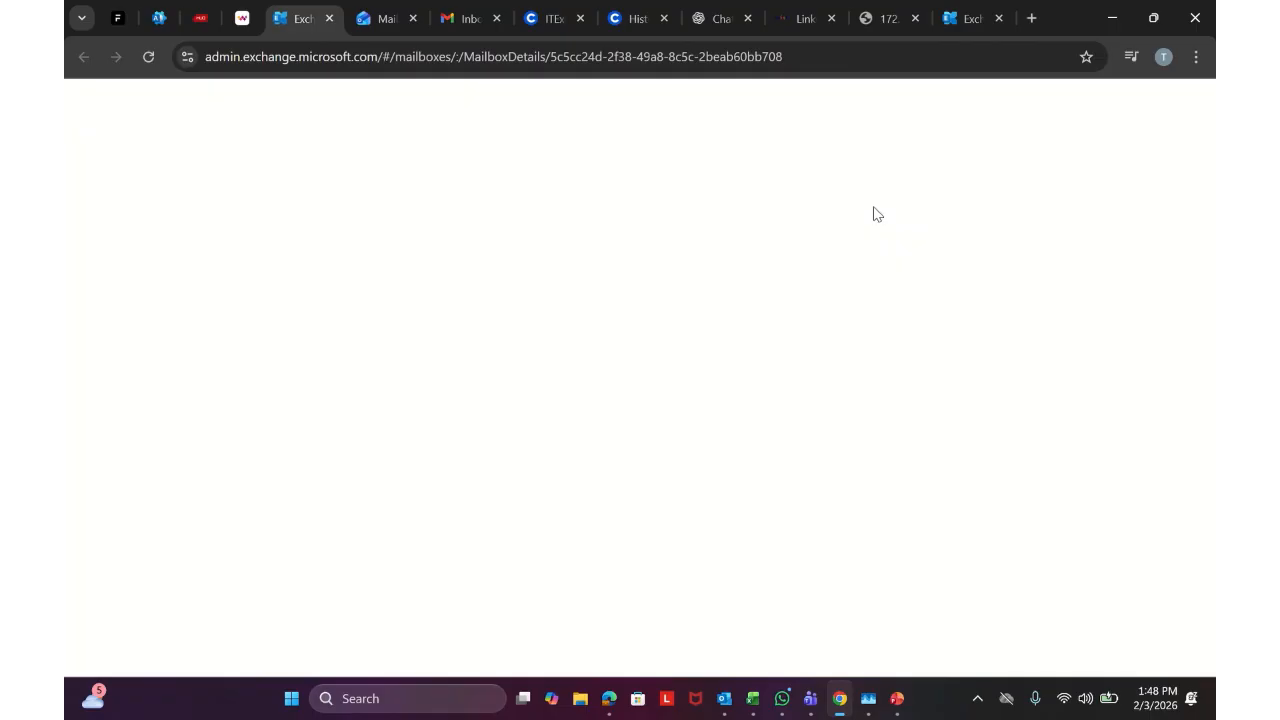
{"action": "left_click", "coordinate": [912, 292]}
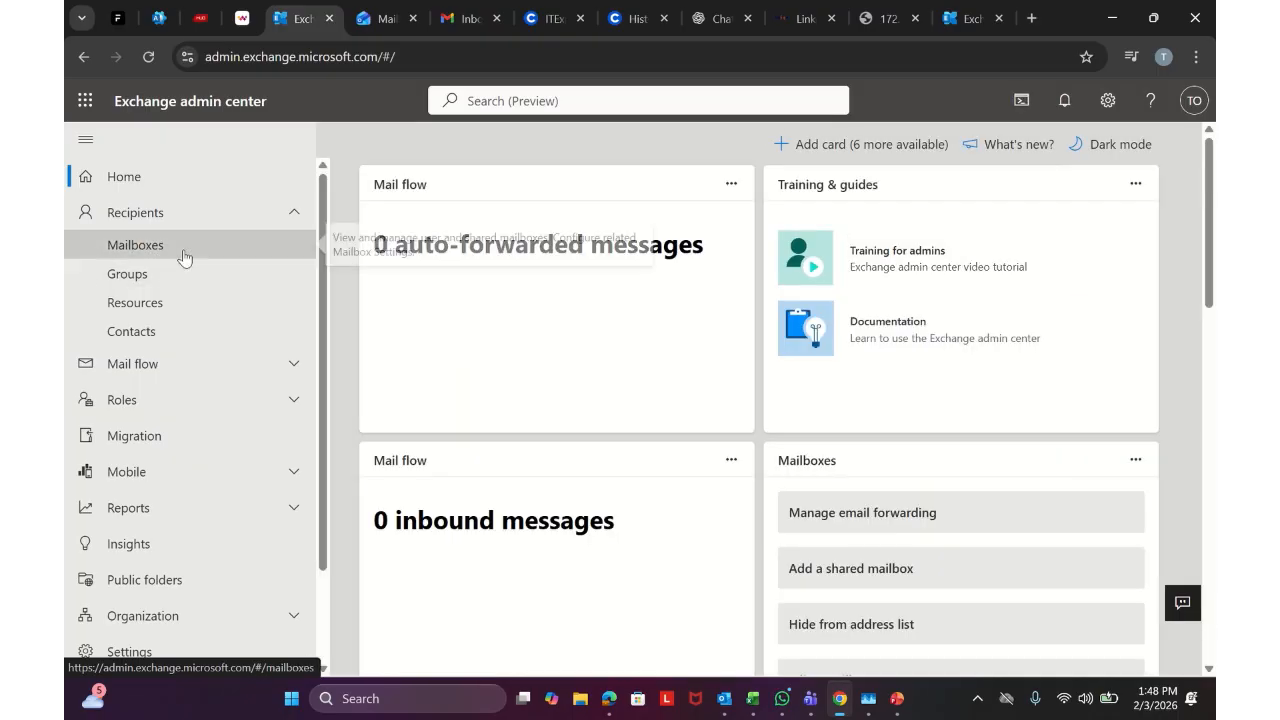
{"action": "left_click", "coordinate": [184, 257]}
{"action": "left_click", "coordinate": [447, 459]}
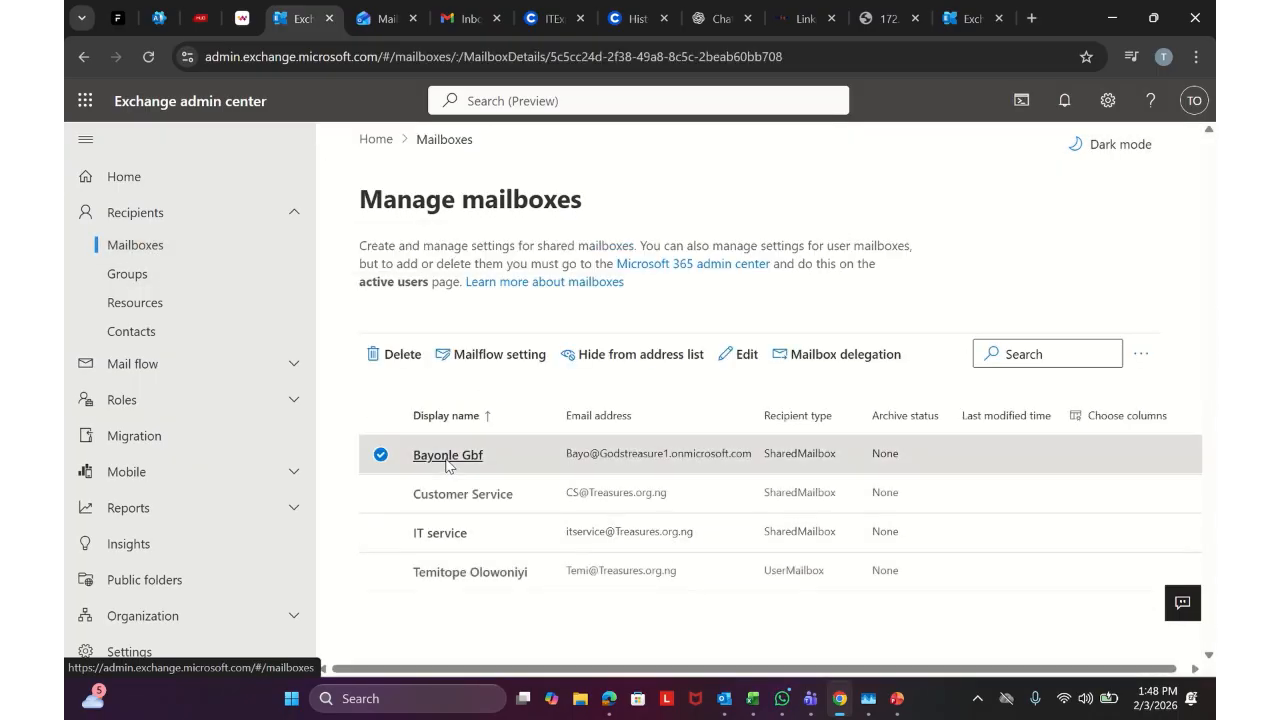
{"action": "left_click", "coordinate": [917, 294]}
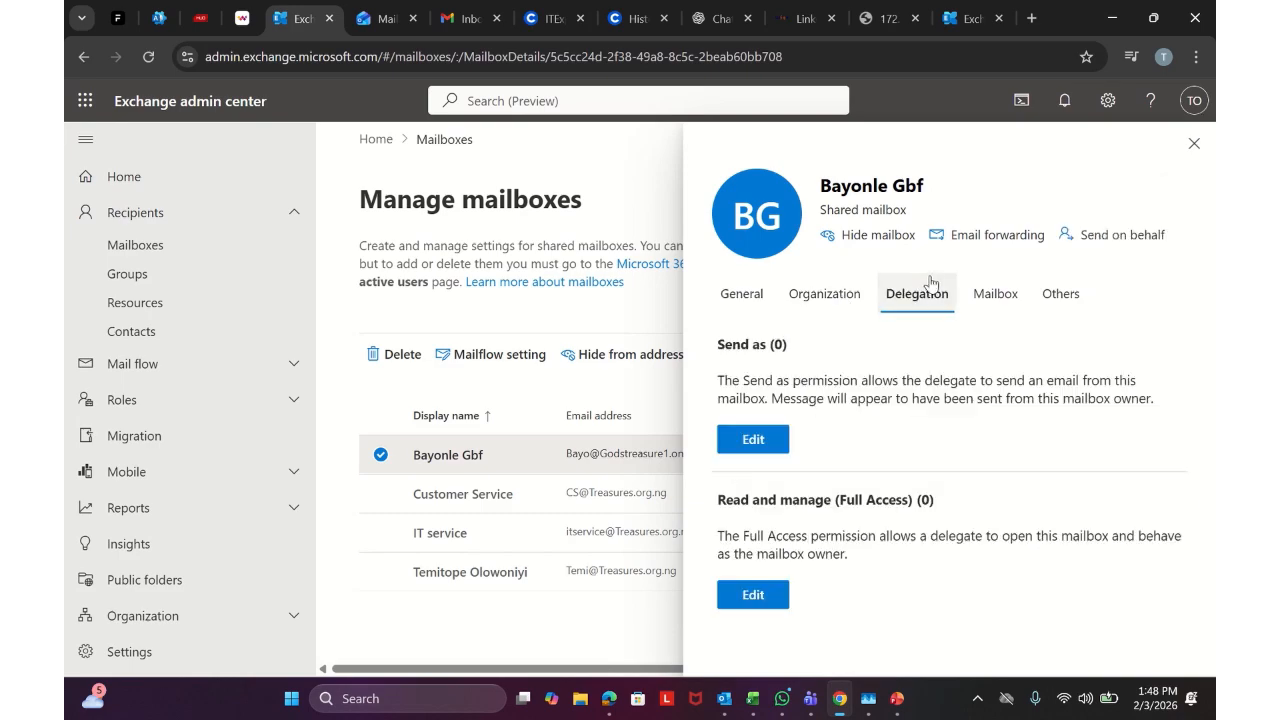
Add the admin's own account as a Read and manage (Full Access) delegate and confirm
{"action": "left_click", "coordinate": [753, 593]}
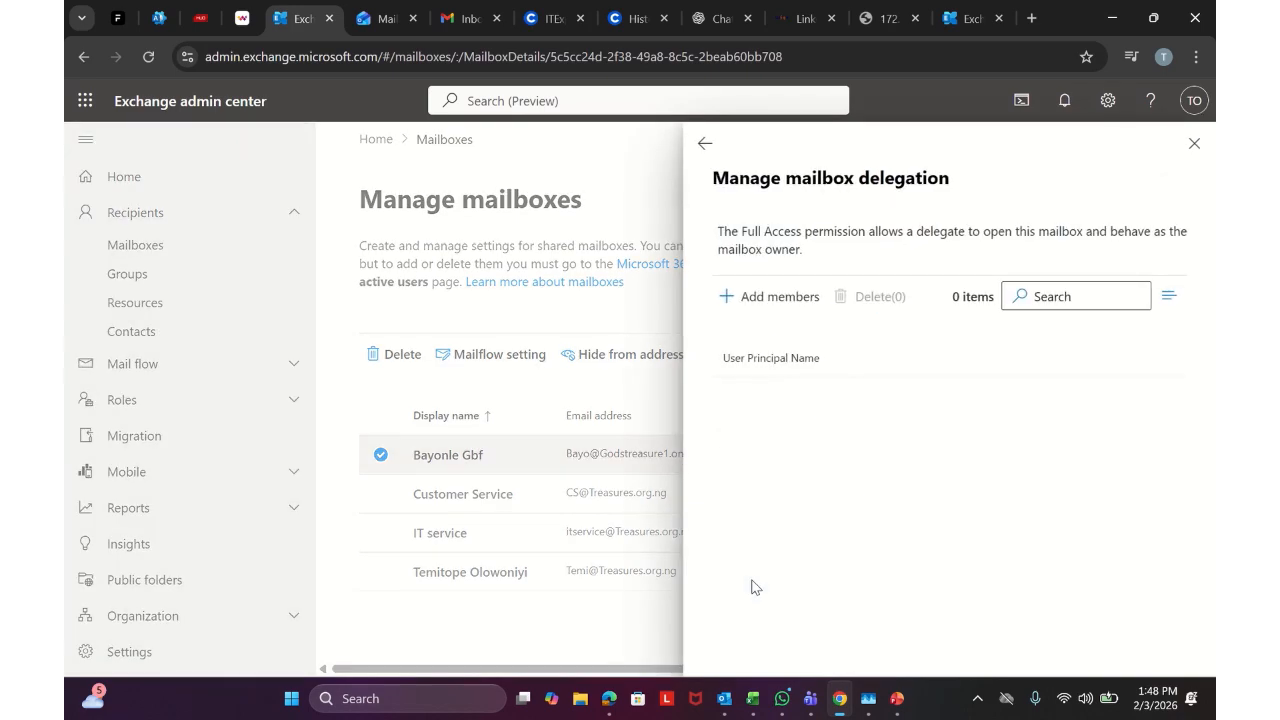
{"action": "left_click", "coordinate": [766, 297]}
{"action": "left_click", "coordinate": [746, 398]}
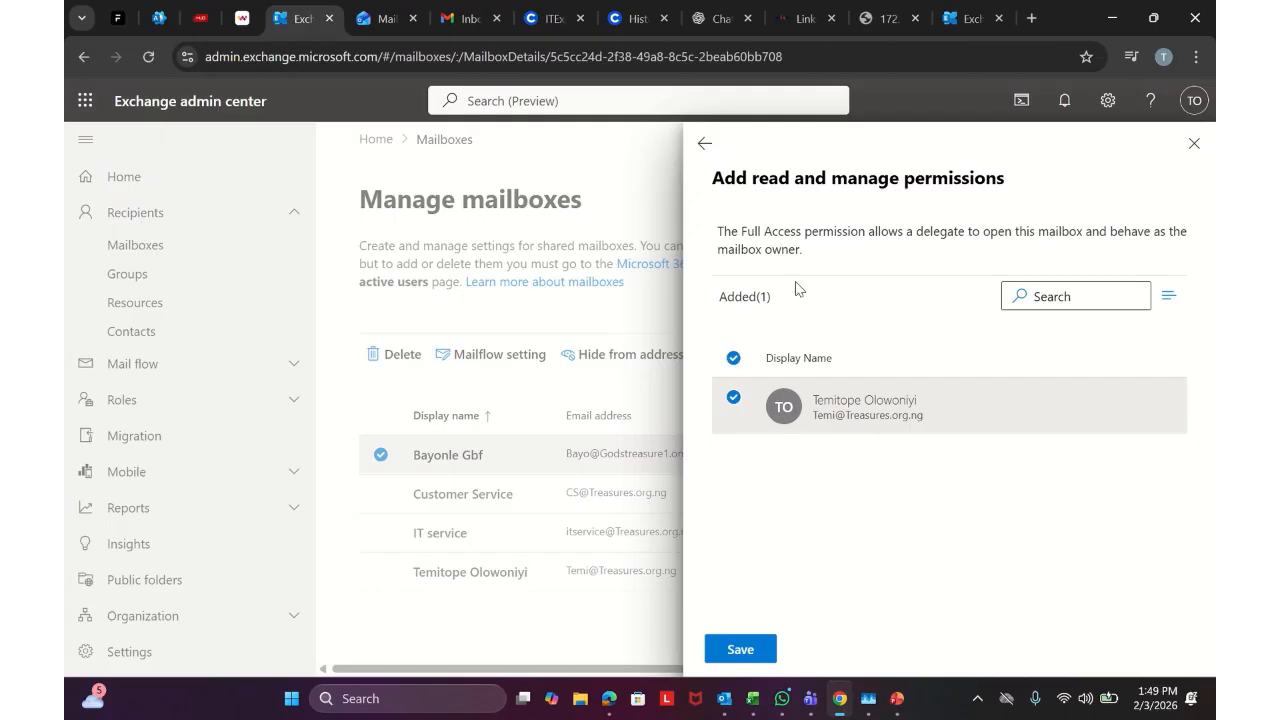
{"action": "left_click", "coordinate": [744, 650]}
{"action": "left_click", "coordinate": [746, 650]}
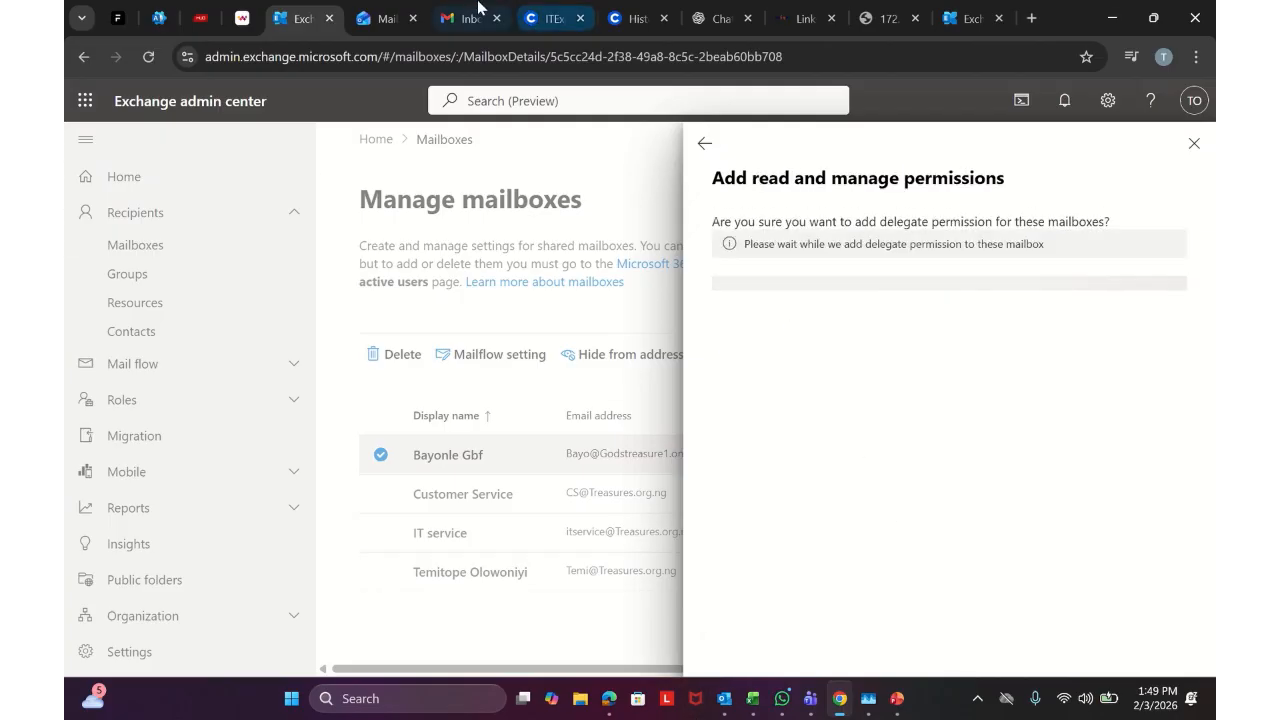
{"action": "left_click", "coordinate": [380, 17]}
Add the converted mailbox as a shared mailbox under the main Outlook account
{"action": "right_click", "coordinate": [206, 359]}
{"action": "left_click", "coordinate": [238, 423]}
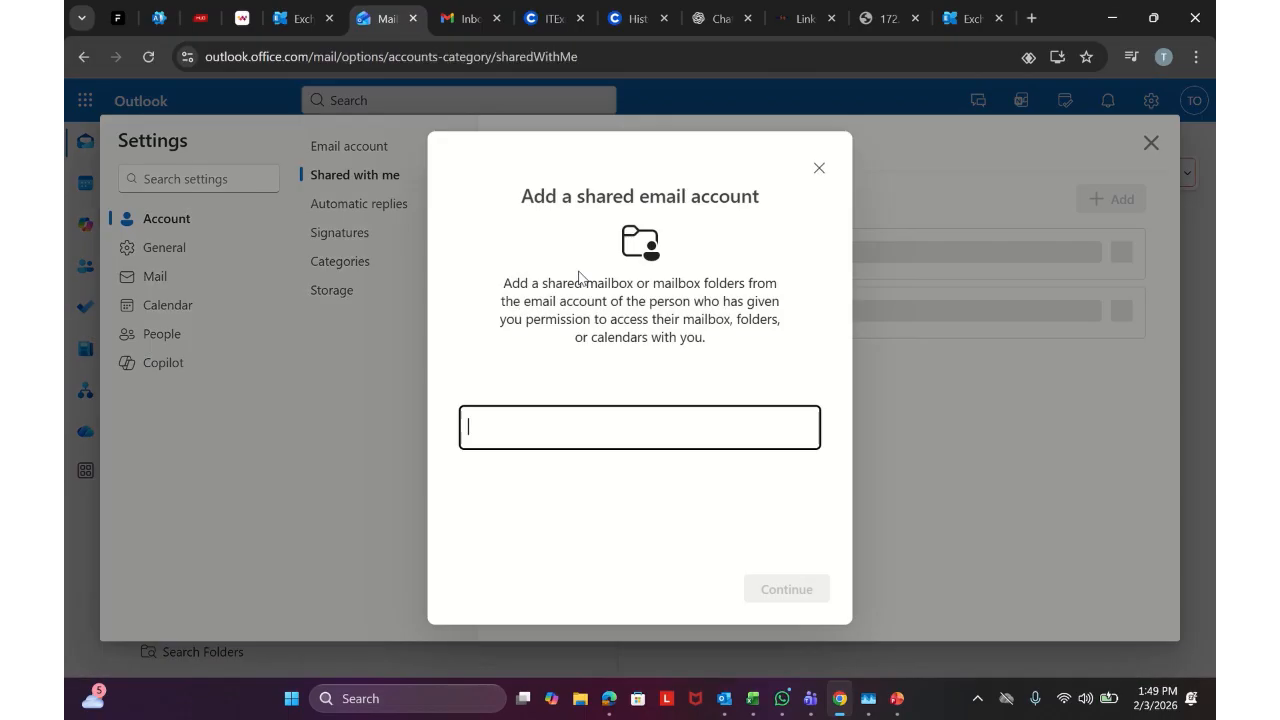
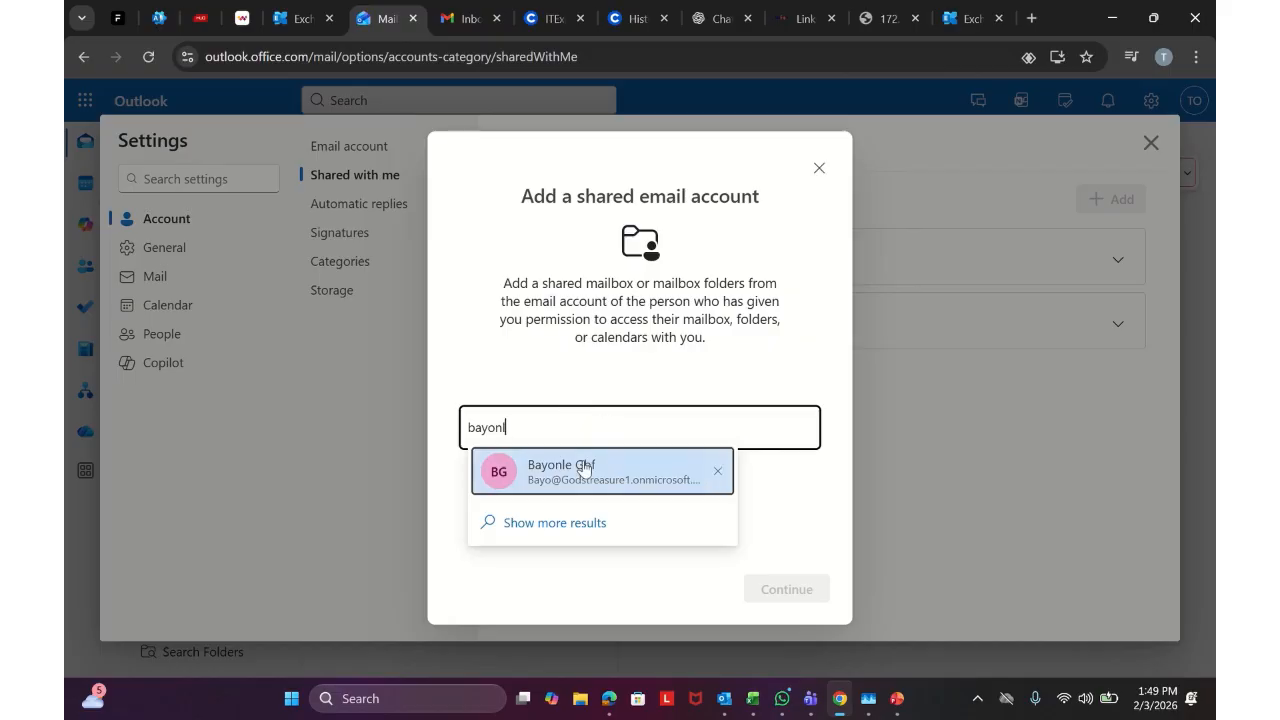
{"action": "left_click", "coordinate": [582, 472]}
{"action": "left_click", "coordinate": [806, 601]}
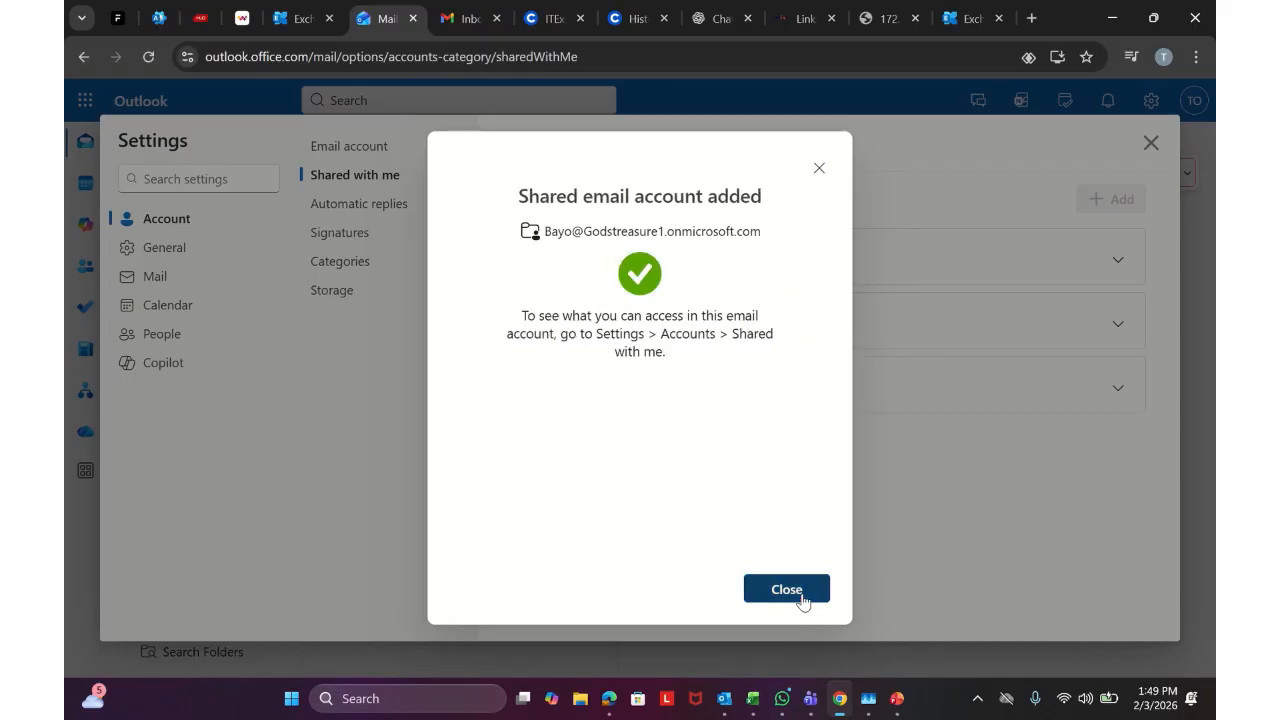
{"action": "left_click", "coordinate": [801, 598]}
{"action": "left_click", "coordinate": [1150, 143]}
Expand the shared mailbox in the folder pane and open its Inbox
{"action": "scroll", "coordinate": [260, 630], "scroll_direction": "down", "scroll_amount": 1}
{"action": "scroll", "coordinate": [260, 630], "scroll_direction": "down", "scroll_amount": 2}
{"action": "left_click", "coordinate": [198, 606]}
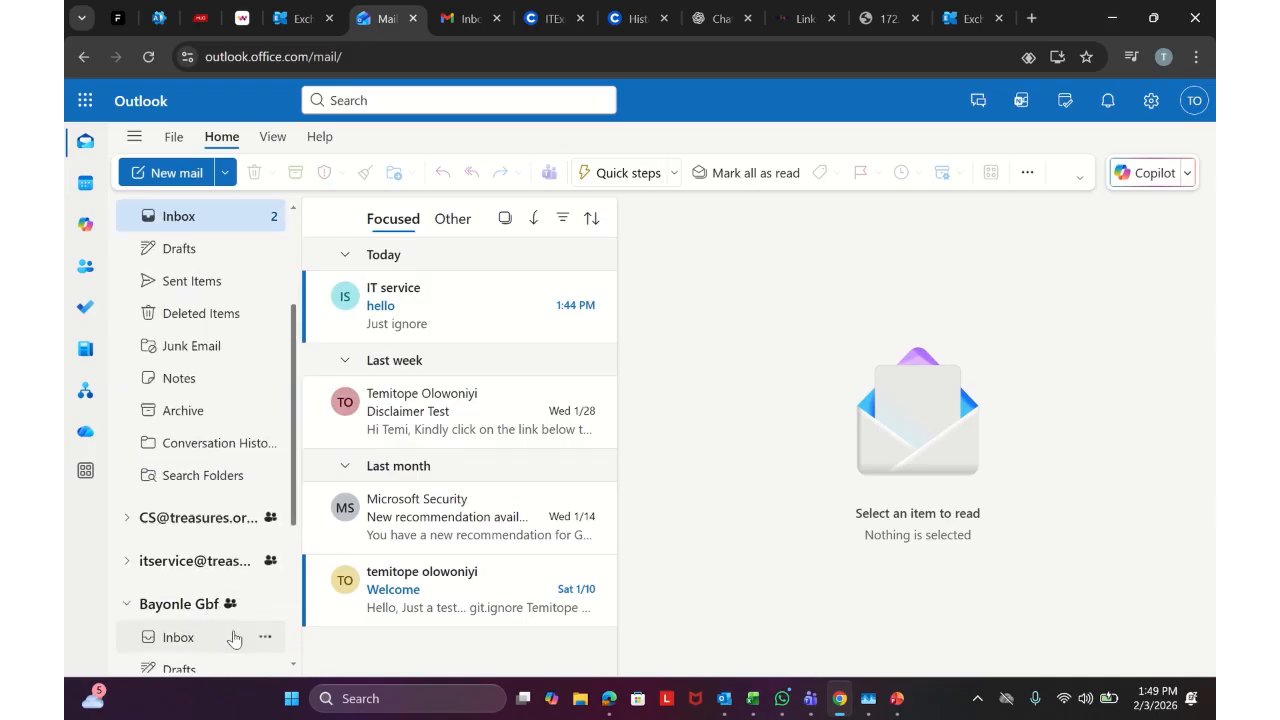
{"action": "left_click", "coordinate": [233, 641]}
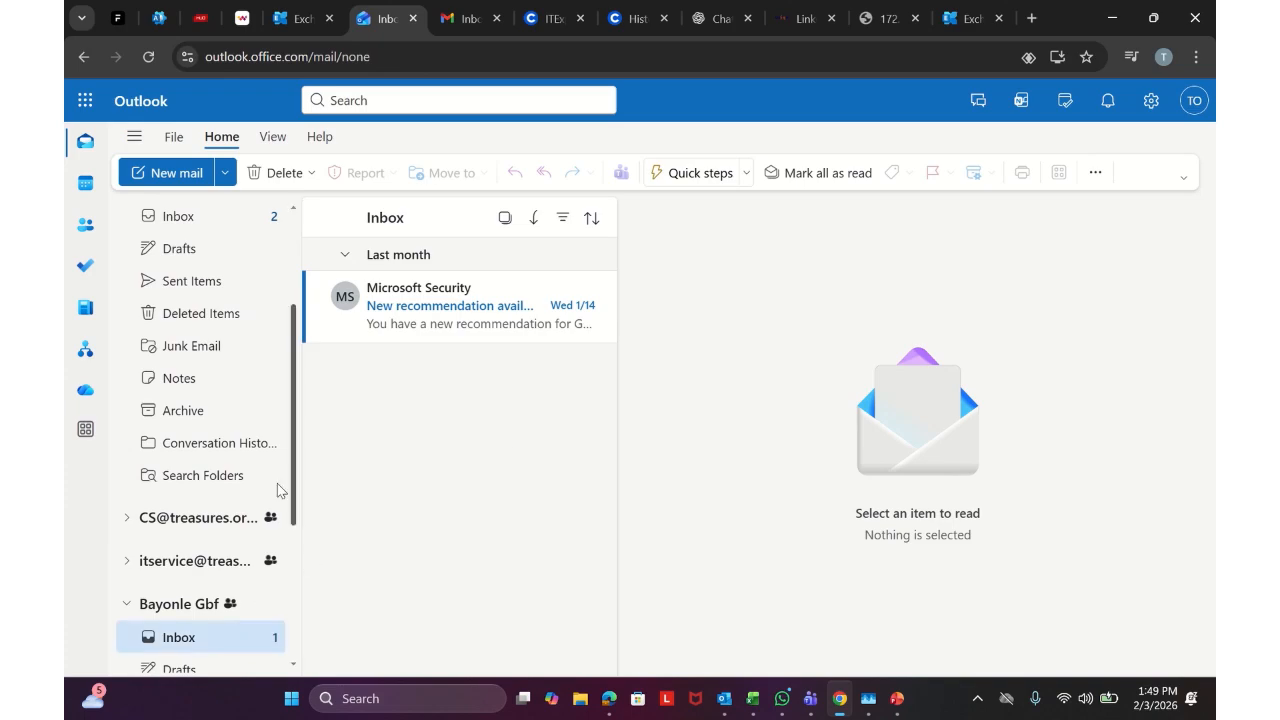
Open the shared mailbox separately via Open another mailbox, start a new mail, then close it
{"action": "scroll", "coordinate": [297, 490], "scroll_direction": "up", "scroll_amount": 3}
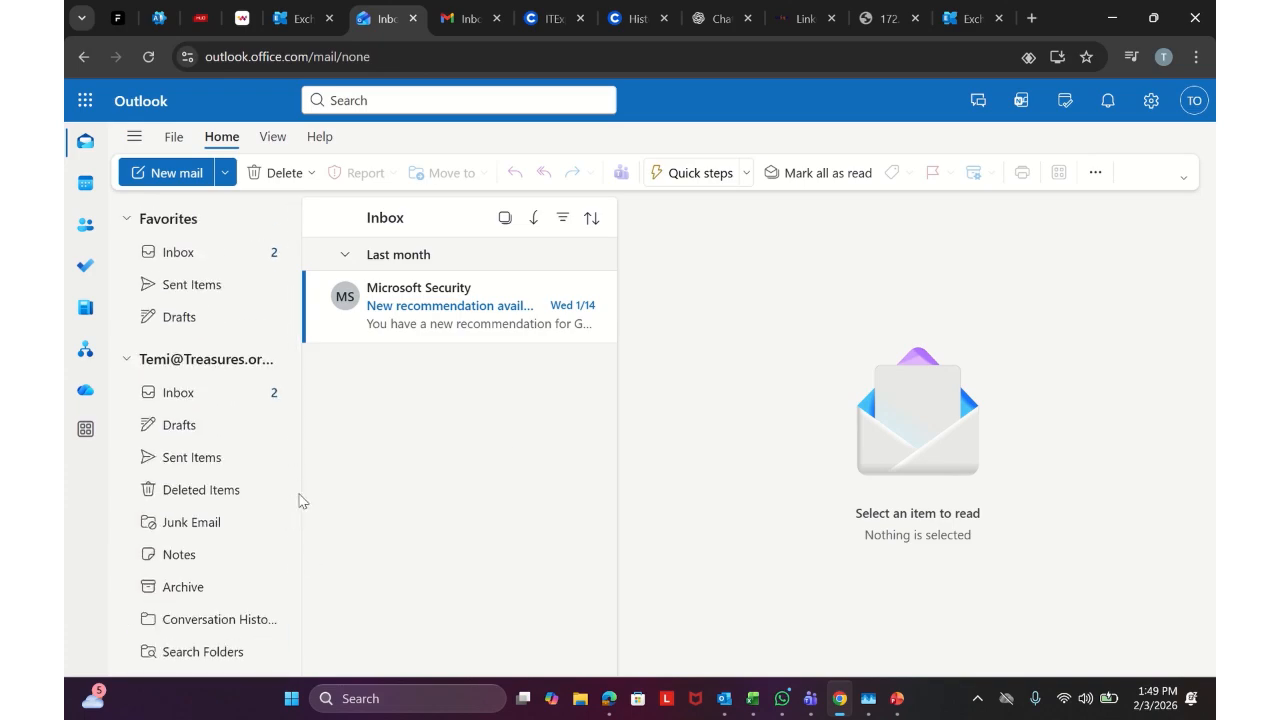
{"action": "left_click", "coordinate": [1180, 104]}
{"action": "left_click", "coordinate": [1071, 262]}
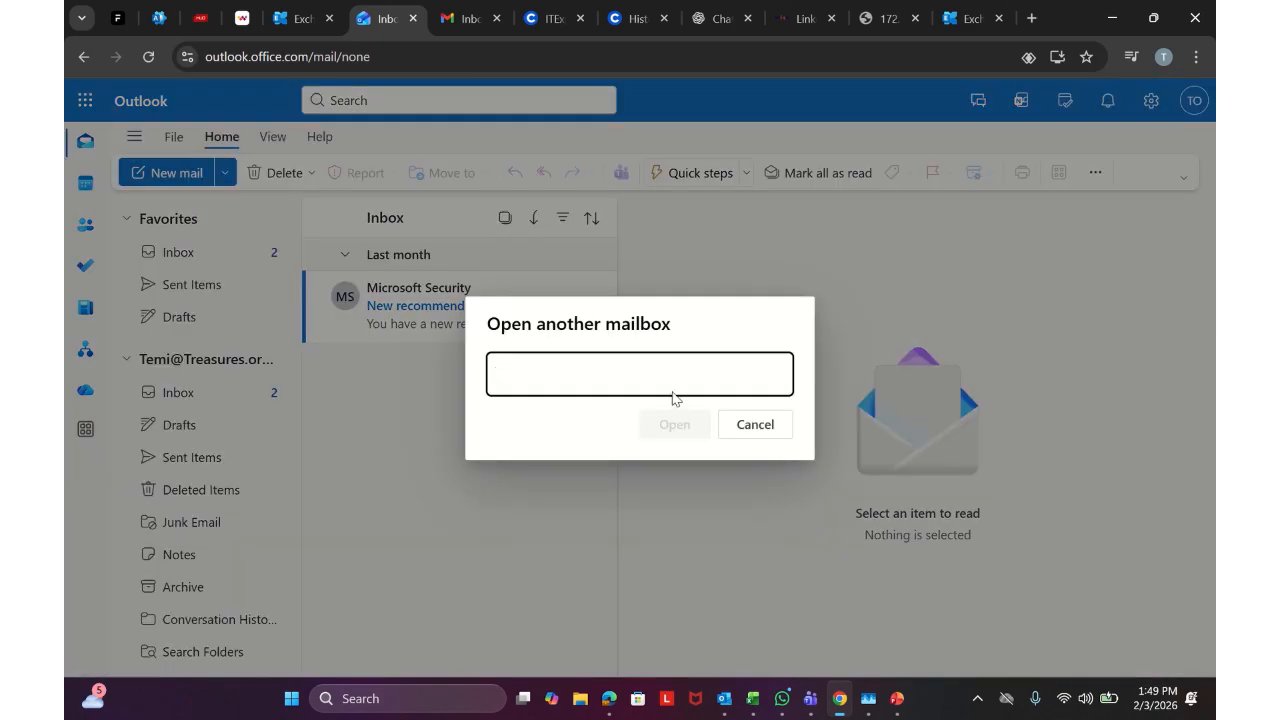
{"action": "type", "text": "bayonl"}
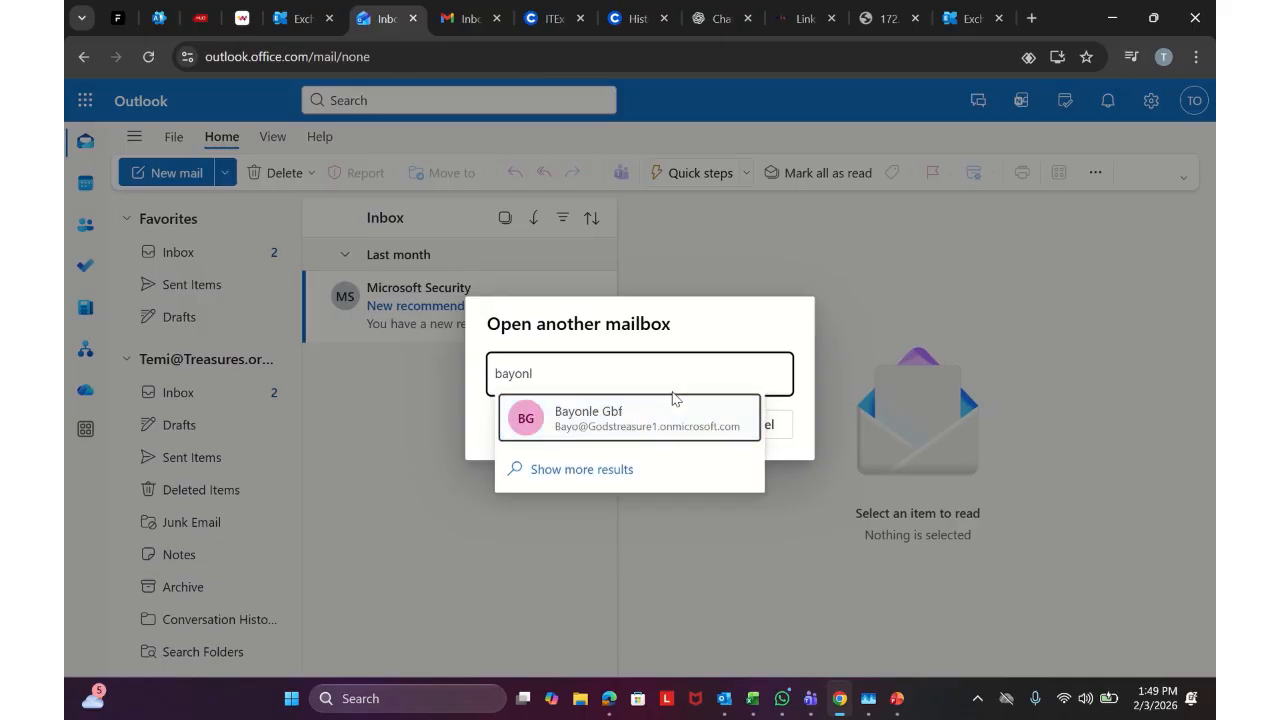
{"action": "left_click", "coordinate": [660, 416]}
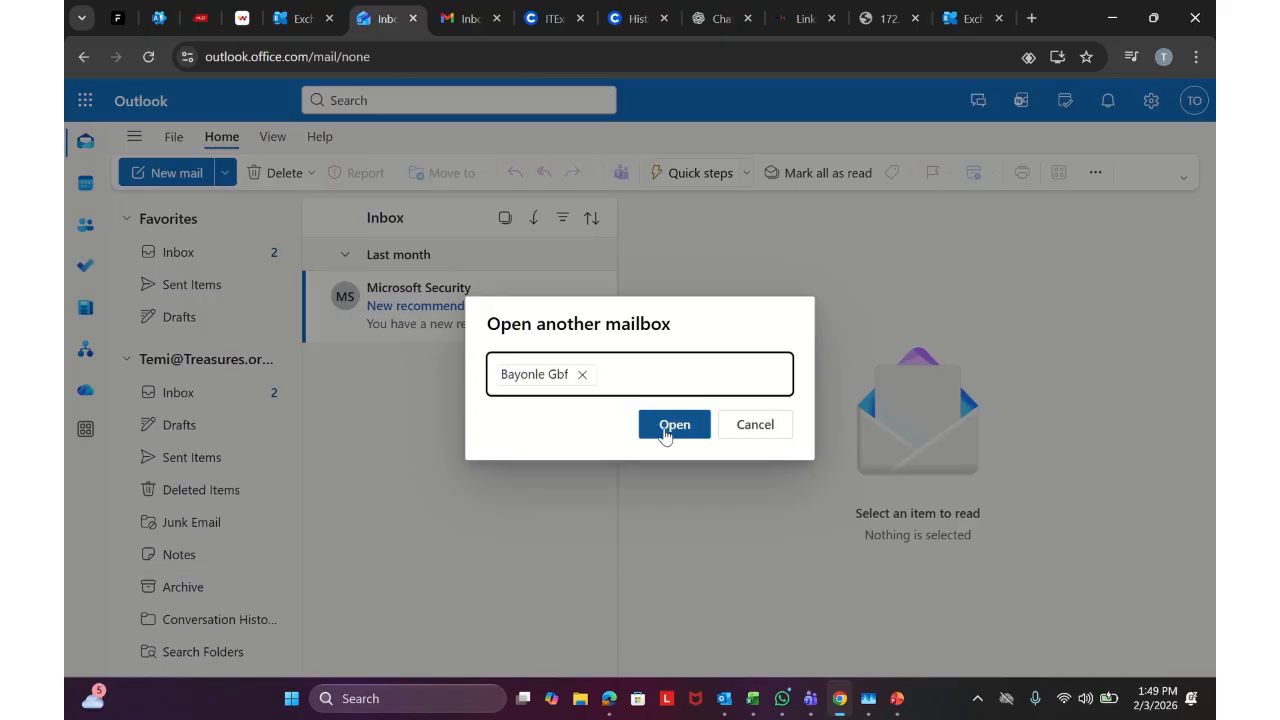
{"action": "left_click", "coordinate": [664, 434]}
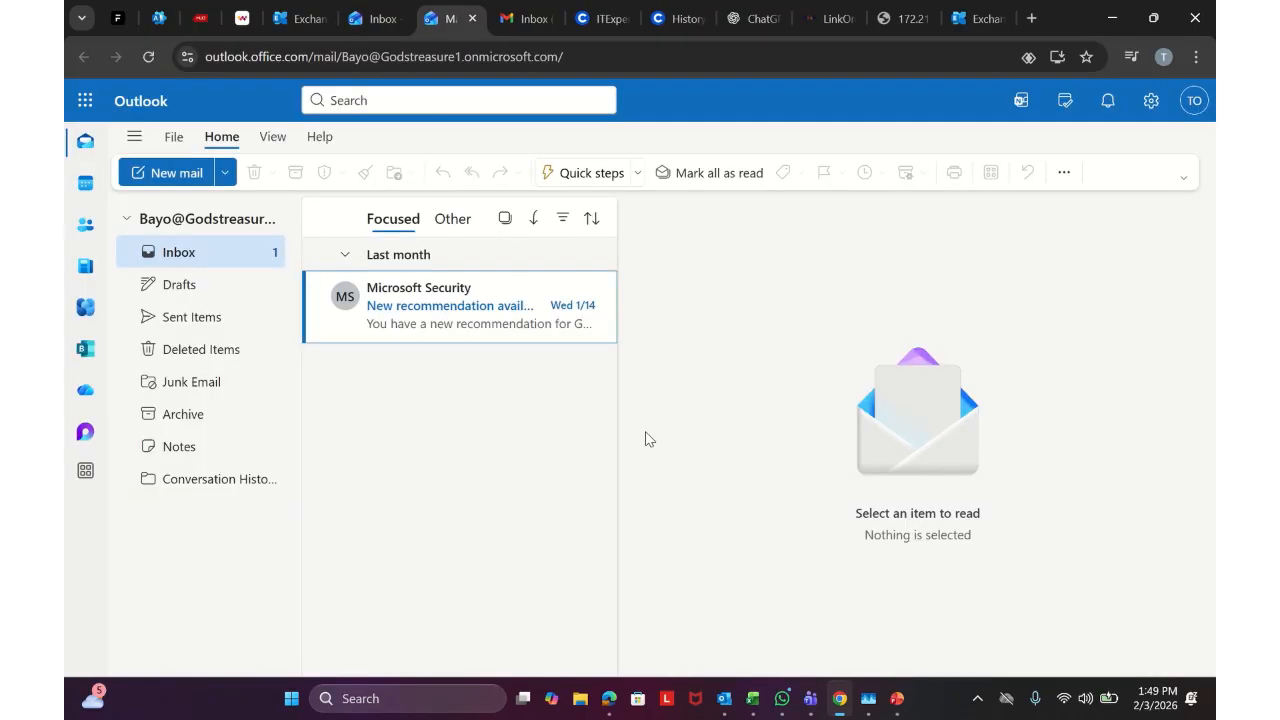
{"action": "left_click", "coordinate": [168, 173]}
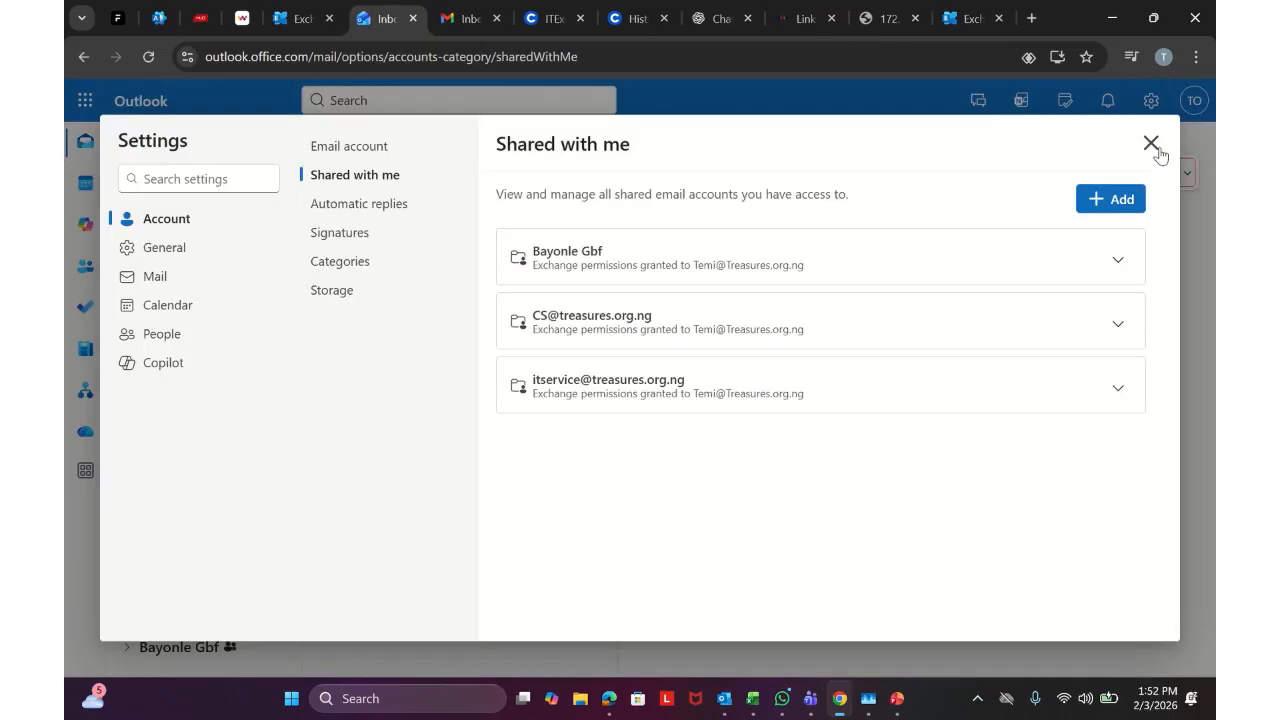
{"action": "left_click", "coordinate": [1152, 143]}
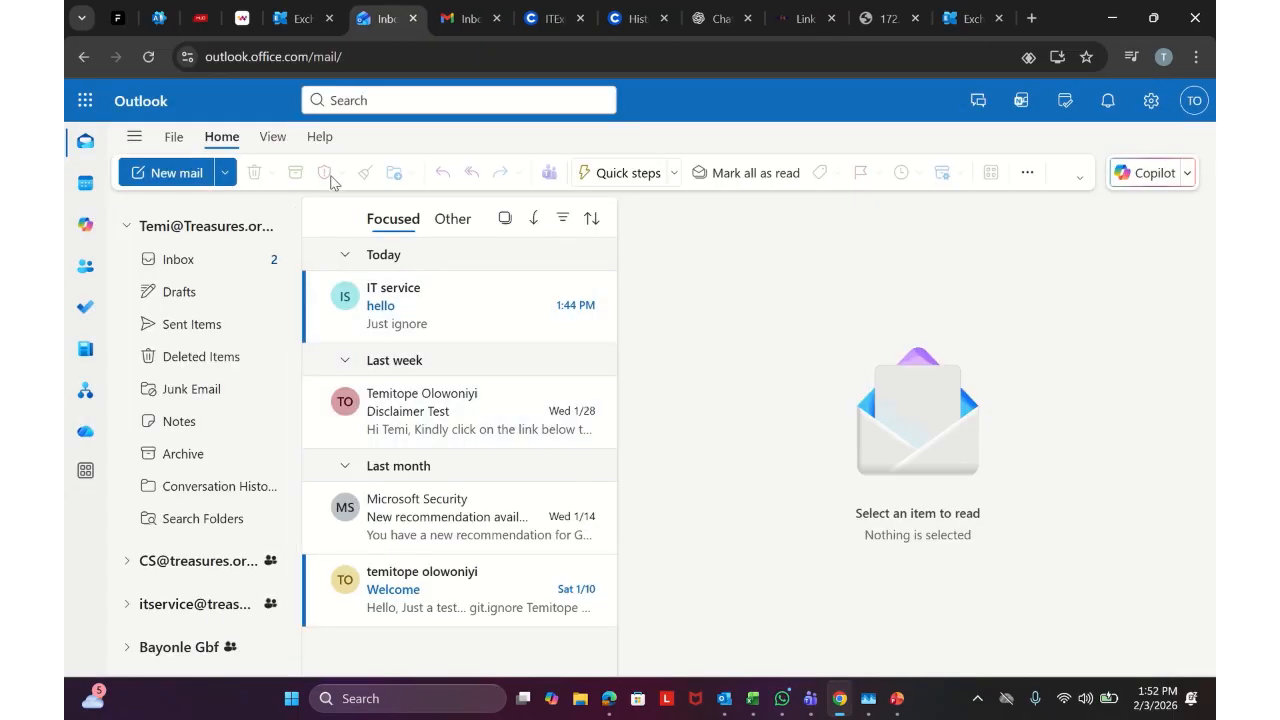
Switch to the shared mailbox's Inbox in the folder pane
{"action": "left_click", "coordinate": [150, 172]}
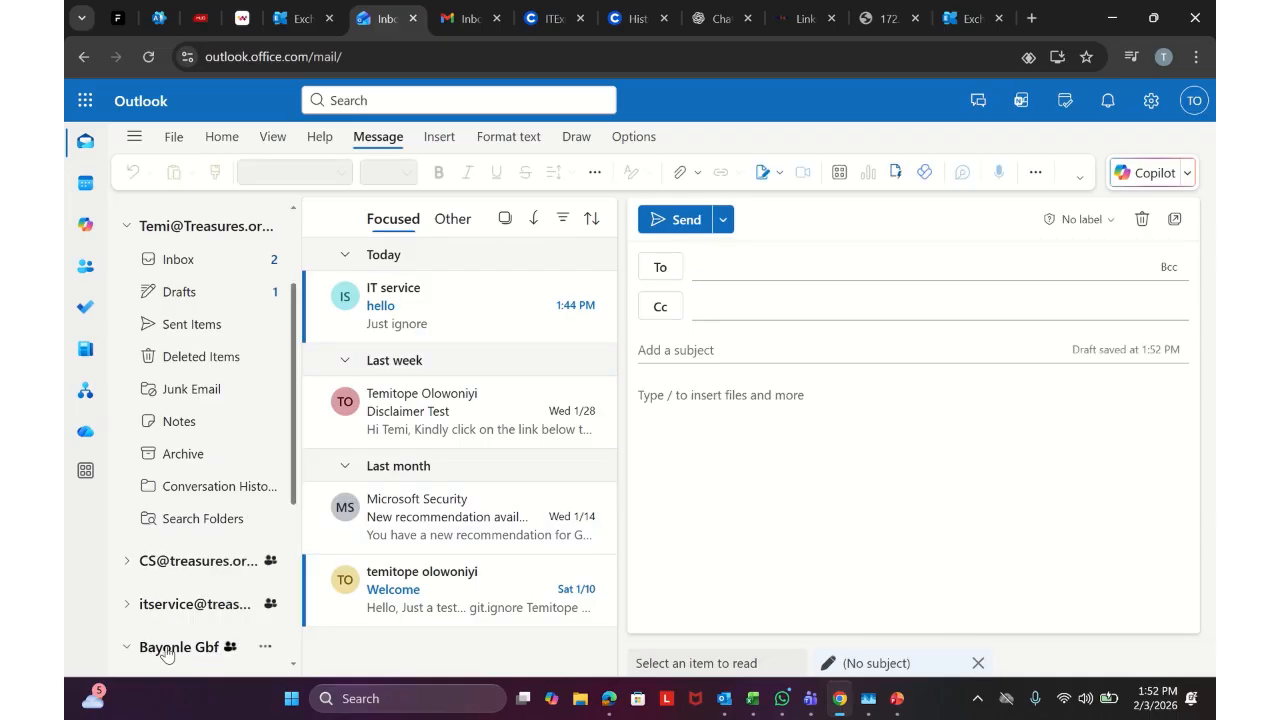
{"action": "scroll", "coordinate": [166, 650], "scroll_direction": "down", "scroll_amount": 1}
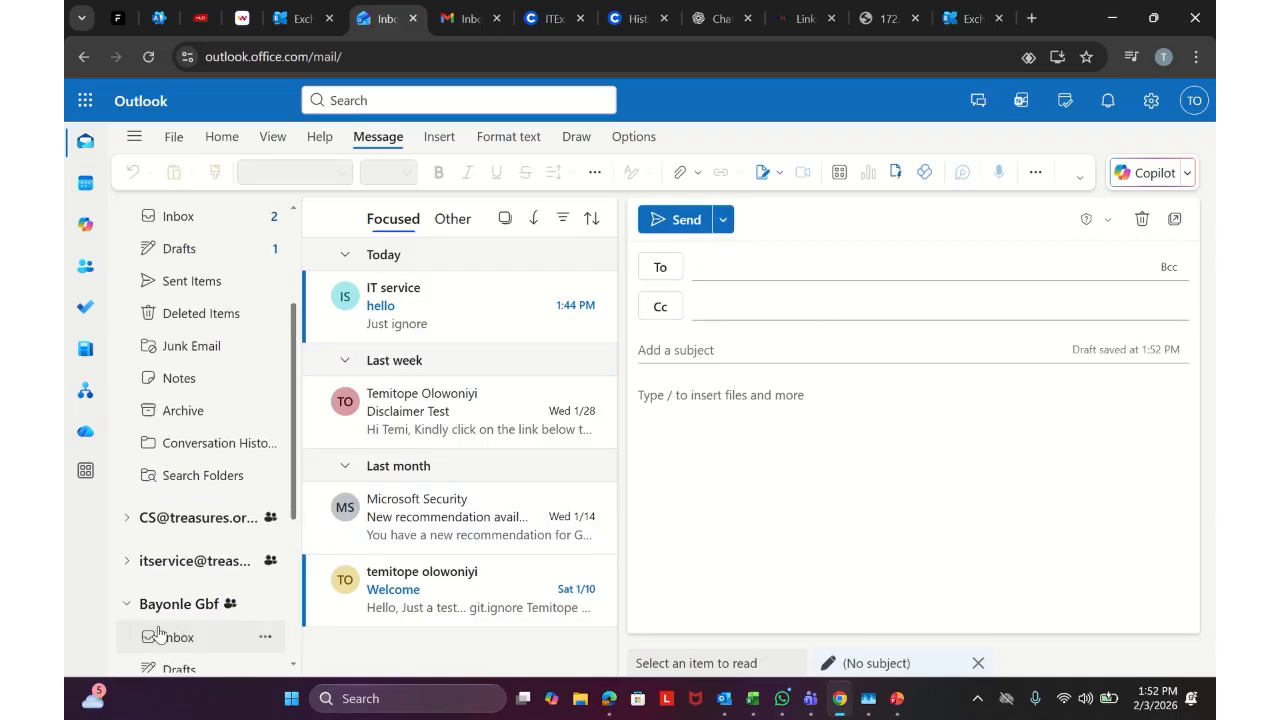
{"action": "left_click", "coordinate": [158, 637]}
Send a test email with subject 'hi' addressed to the shared mailbox
{"action": "left_click", "coordinate": [150, 172]}
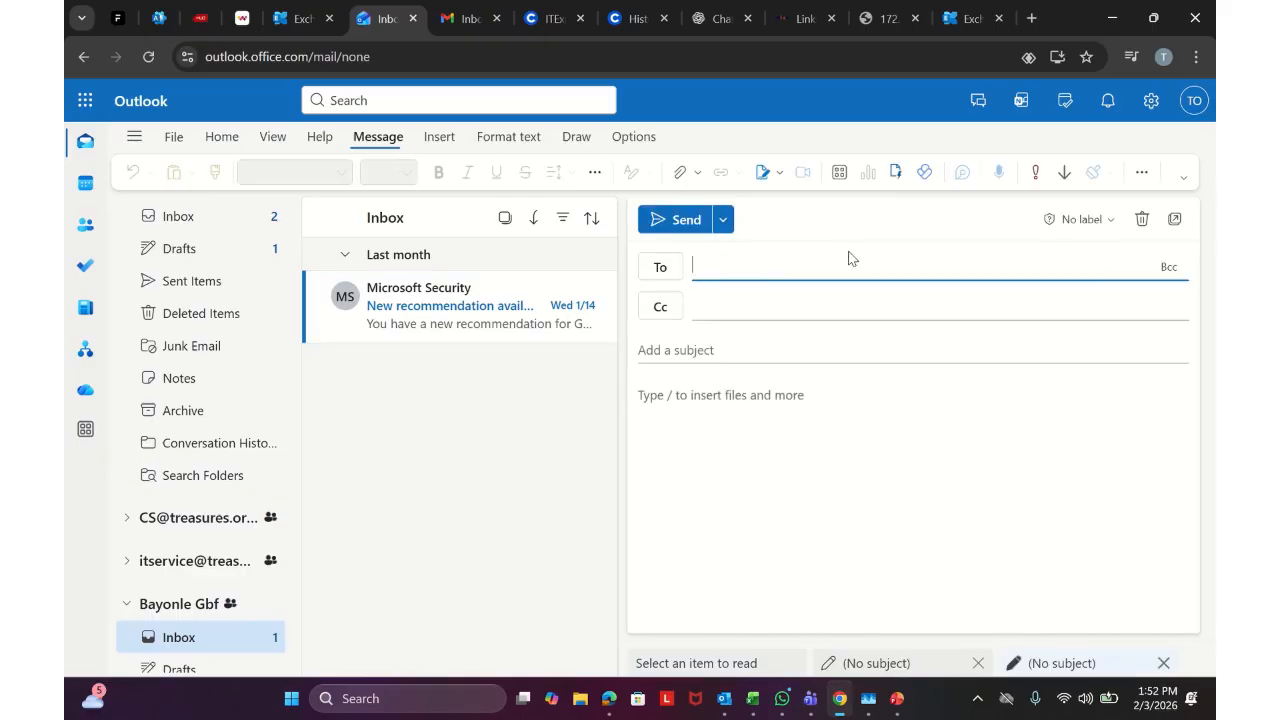
{"action": "type", "text": "bay"}
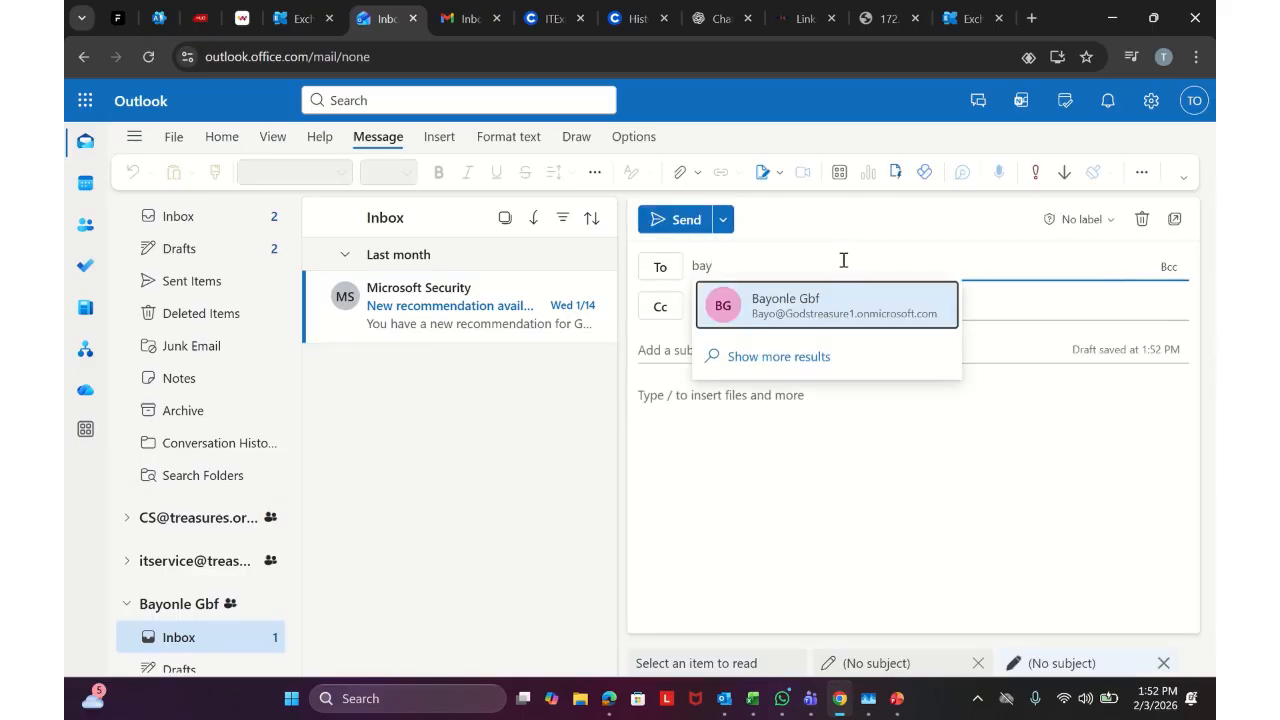
{"action": "left_click", "coordinate": [849, 309]}
{"action": "left_click", "coordinate": [771, 354]}
{"action": "type", "text": "hi"}
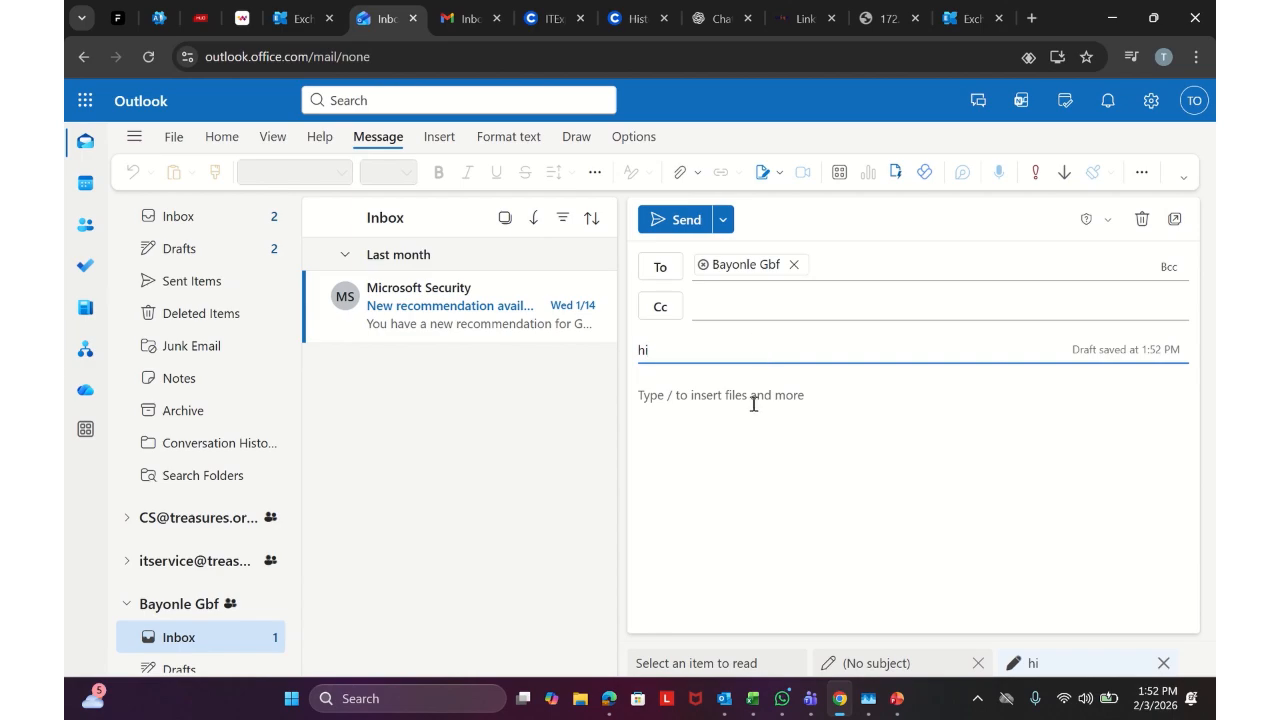
{"action": "left_click", "coordinate": [753, 404]}
{"action": "type", "text": "bayo"}
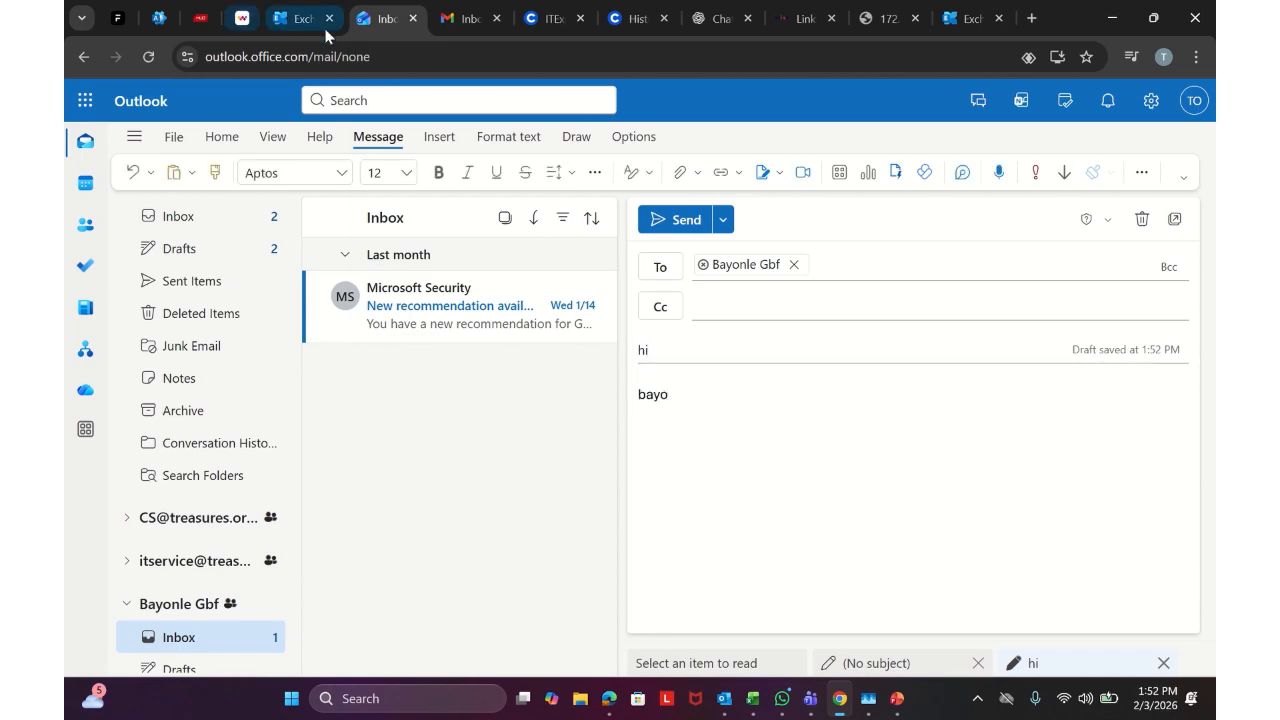
{"action": "left_click", "coordinate": [699, 221]}
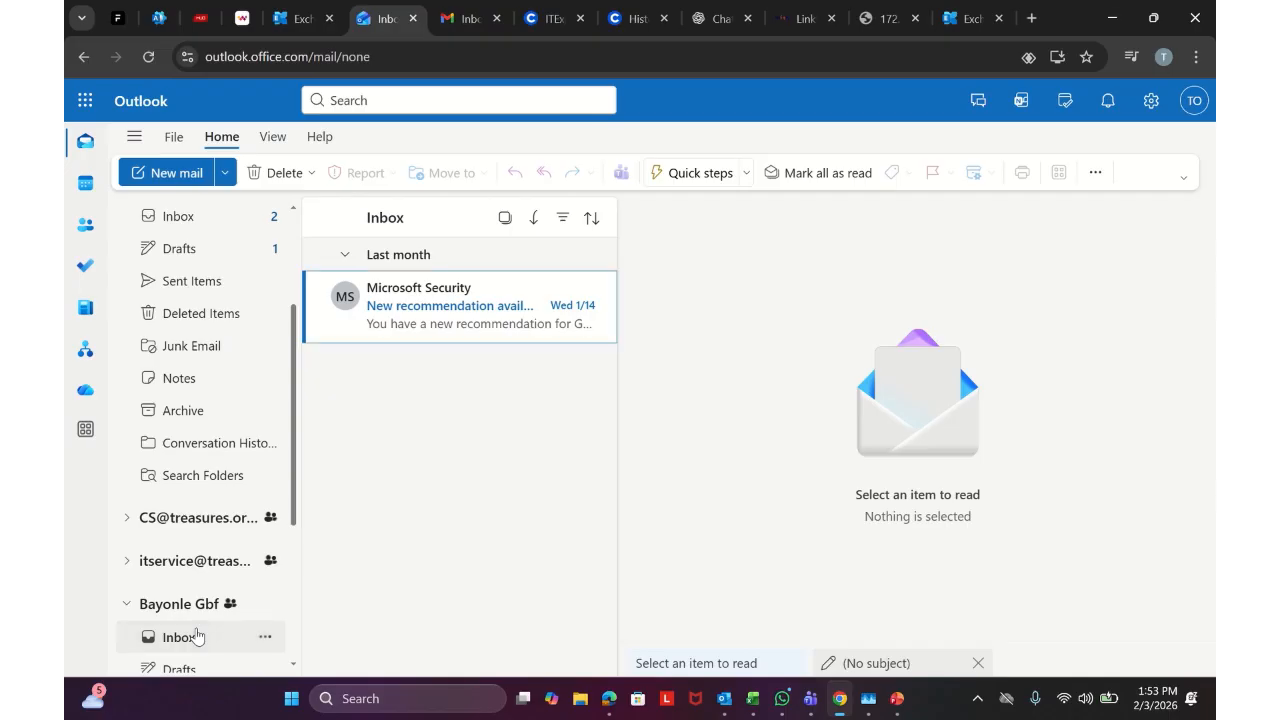
Reload Outlook and open the shared mailbox's Inbox to find the received 'hi' message
{"action": "left_click", "coordinate": [148, 58]}
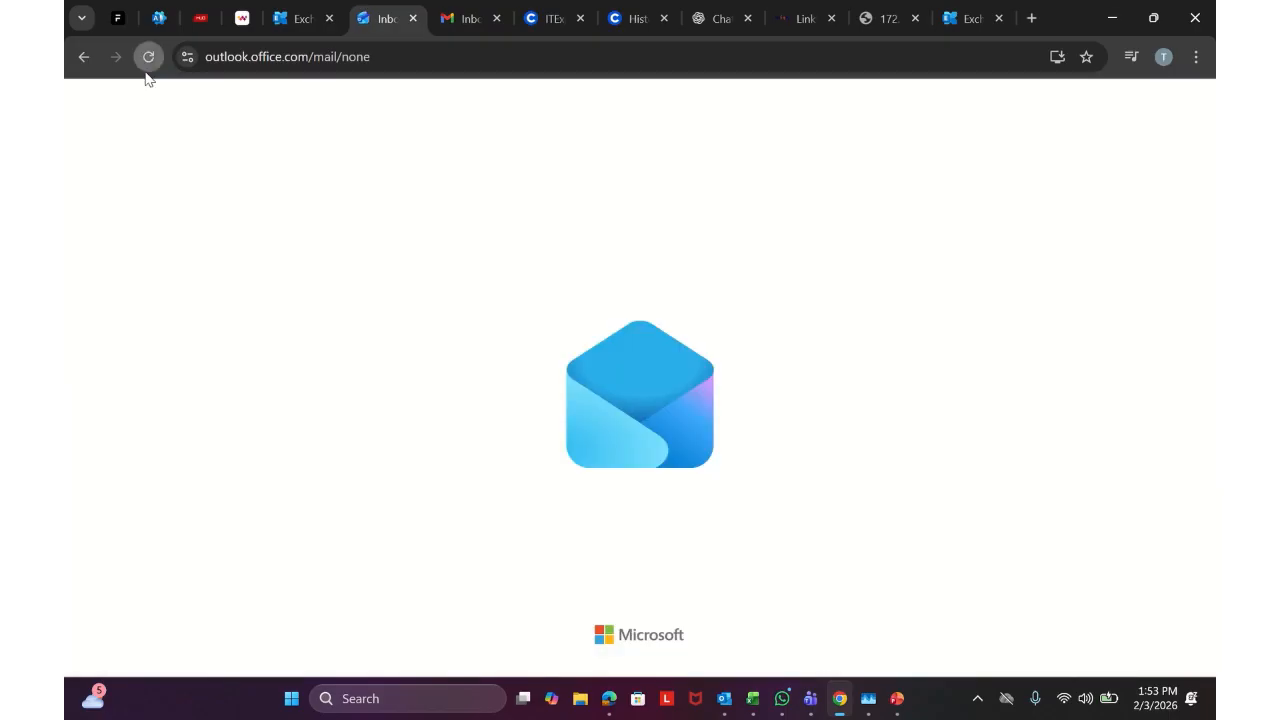
{"action": "scroll", "coordinate": [200, 430], "scroll_direction": "down", "scroll_amount": 3}
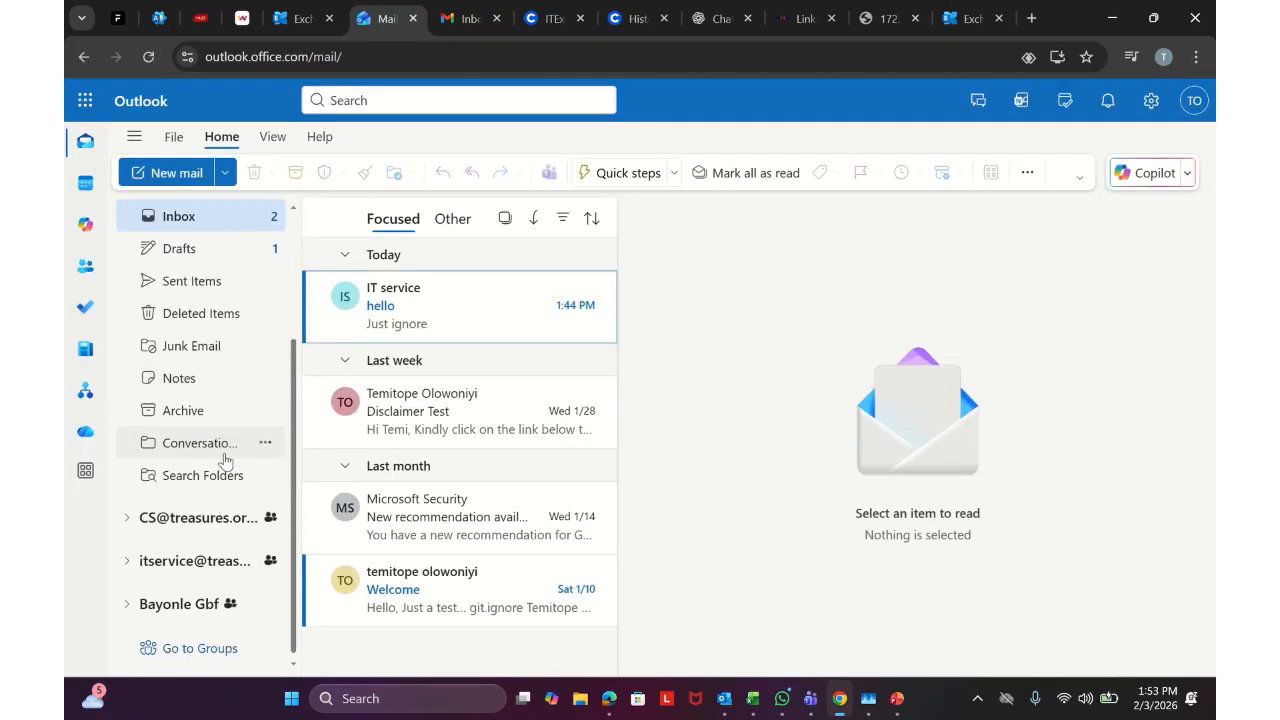
{"action": "left_click", "coordinate": [150, 604]}
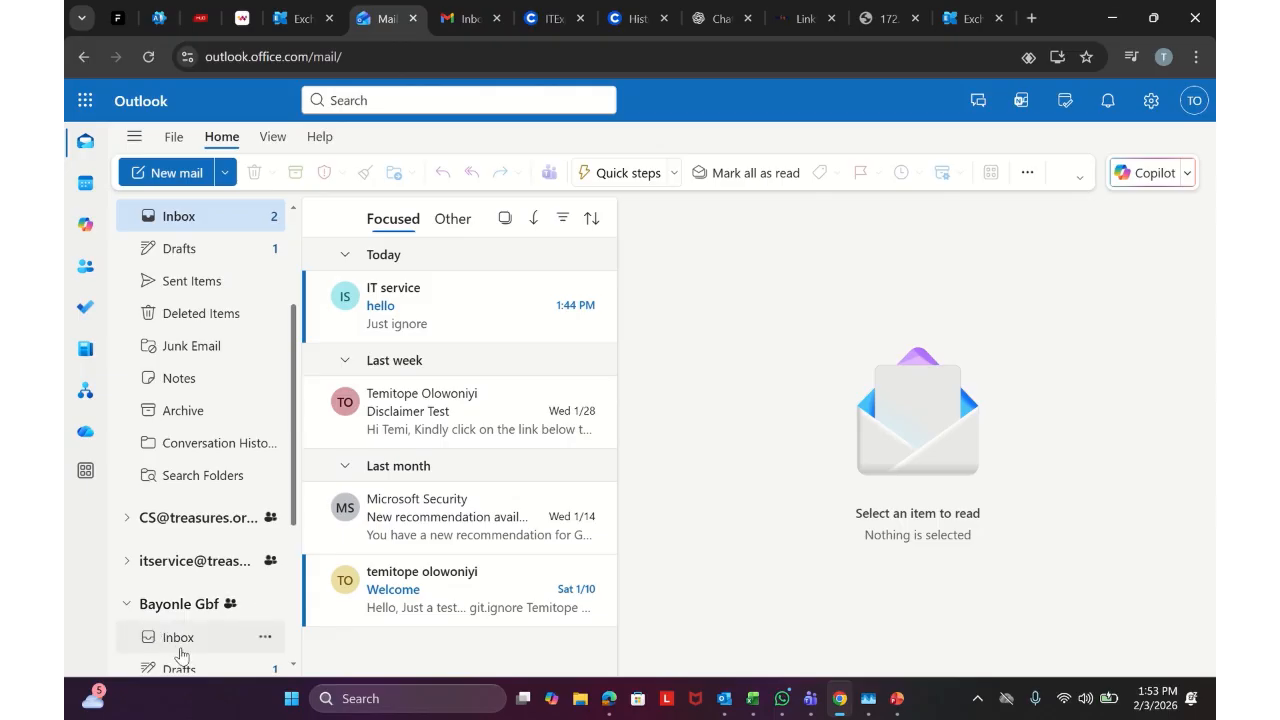
{"action": "scroll", "coordinate": [195, 645], "scroll_direction": "down", "scroll_amount": 5}
{"action": "left_click", "coordinate": [218, 385]}
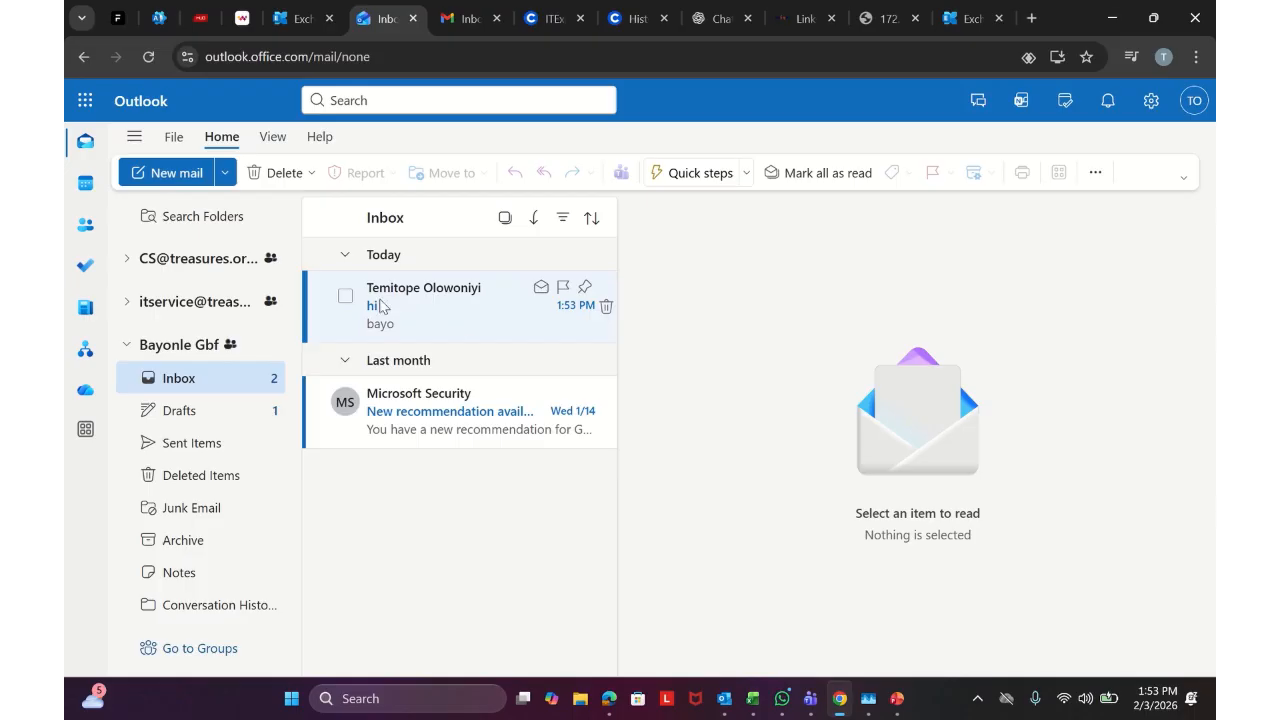
{"action": "scroll", "coordinate": [240, 575], "scroll_direction": "up", "scroll_amount": 3}
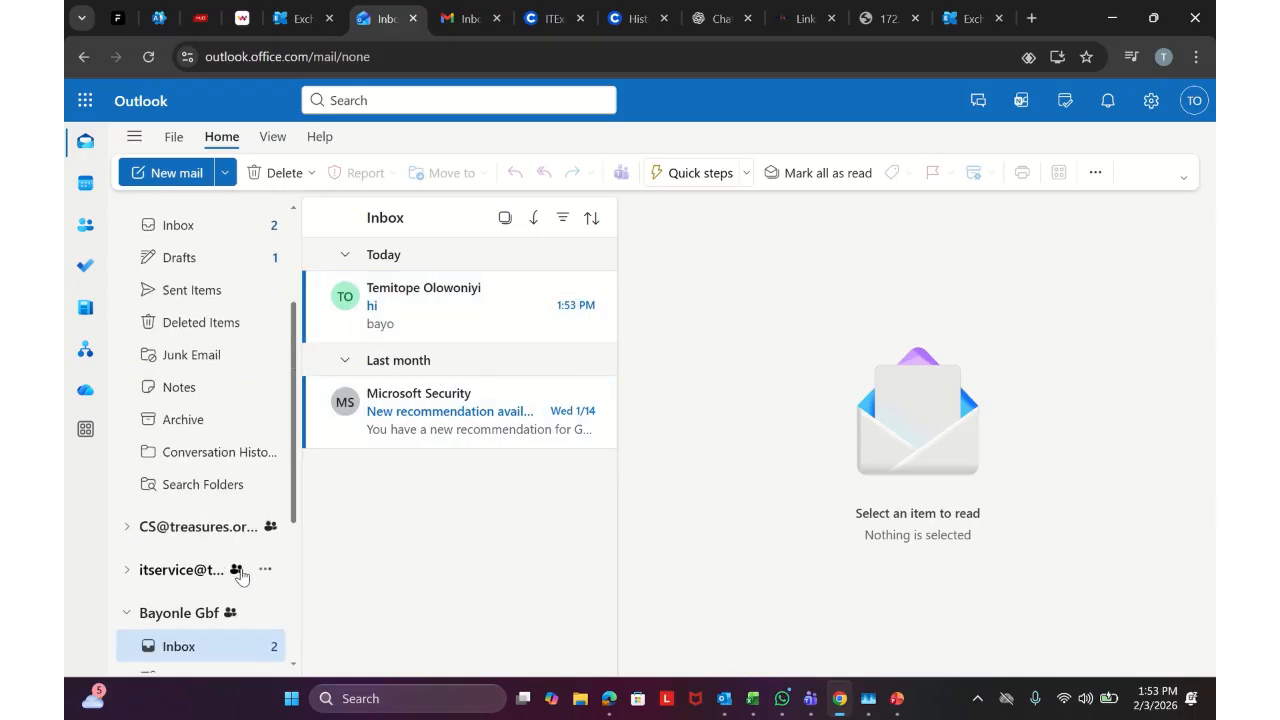
{"action": "left_click", "coordinate": [1194, 100]}
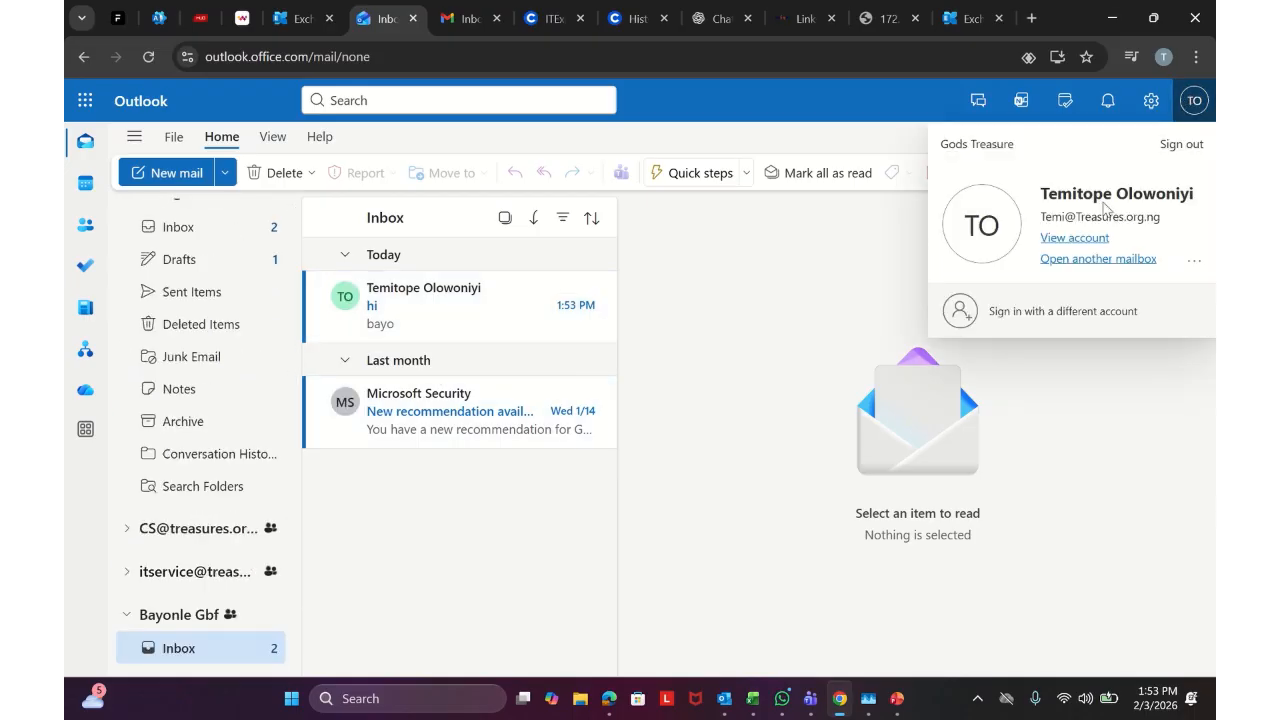
Open the shared mailbox in its own tab via Open another mailbox
{"action": "left_click", "coordinate": [1076, 262]}
{"action": "type", "text": "bay"}
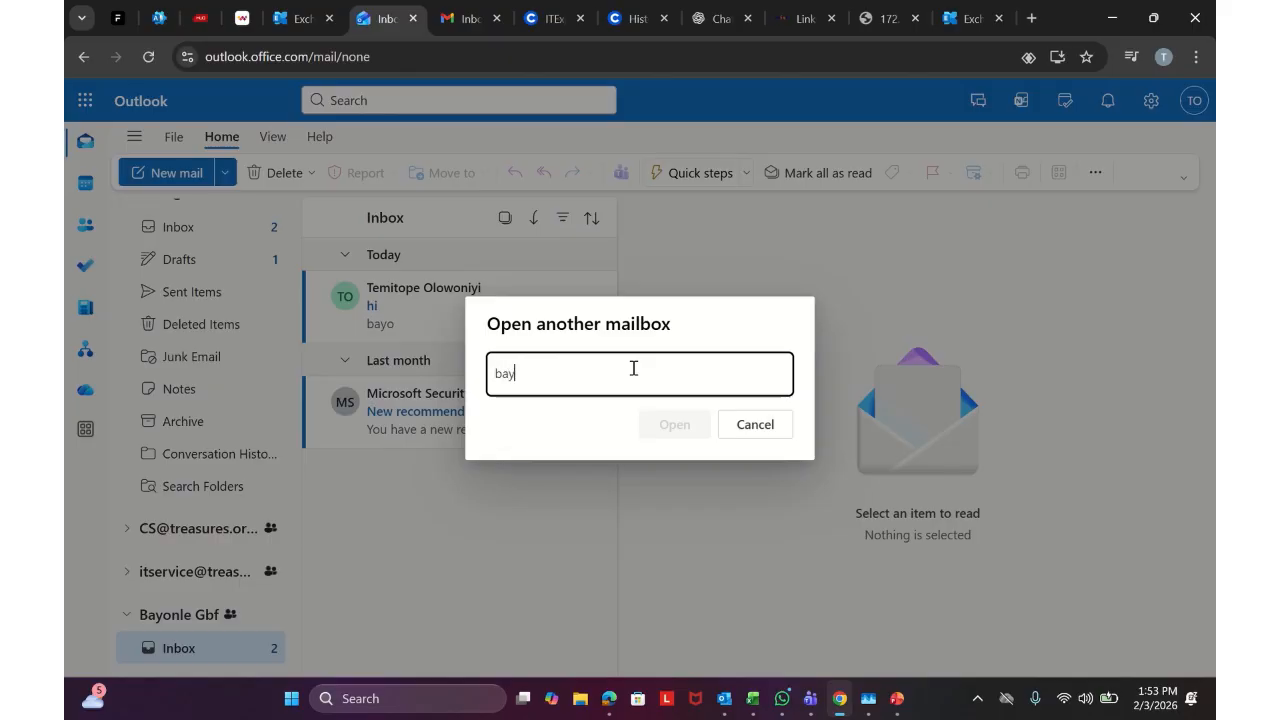
{"action": "type", "text": "o"}
{"action": "left_click", "coordinate": [640, 418]}
{"action": "left_click", "coordinate": [670, 426]}
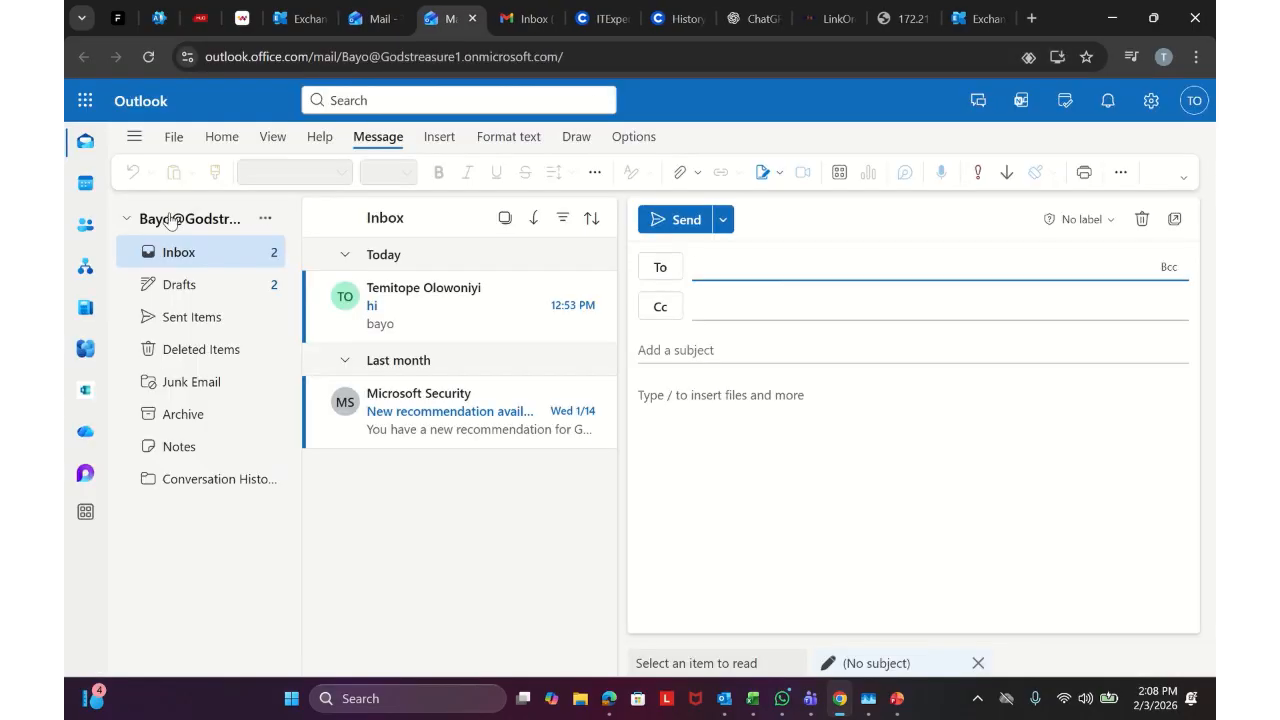
Send an email titled 'Shared mailbox' with body 'hello' from the shared mailbox to a colleague
{"action": "left_click", "coordinate": [777, 258]}
{"action": "type", "text": "temi"}
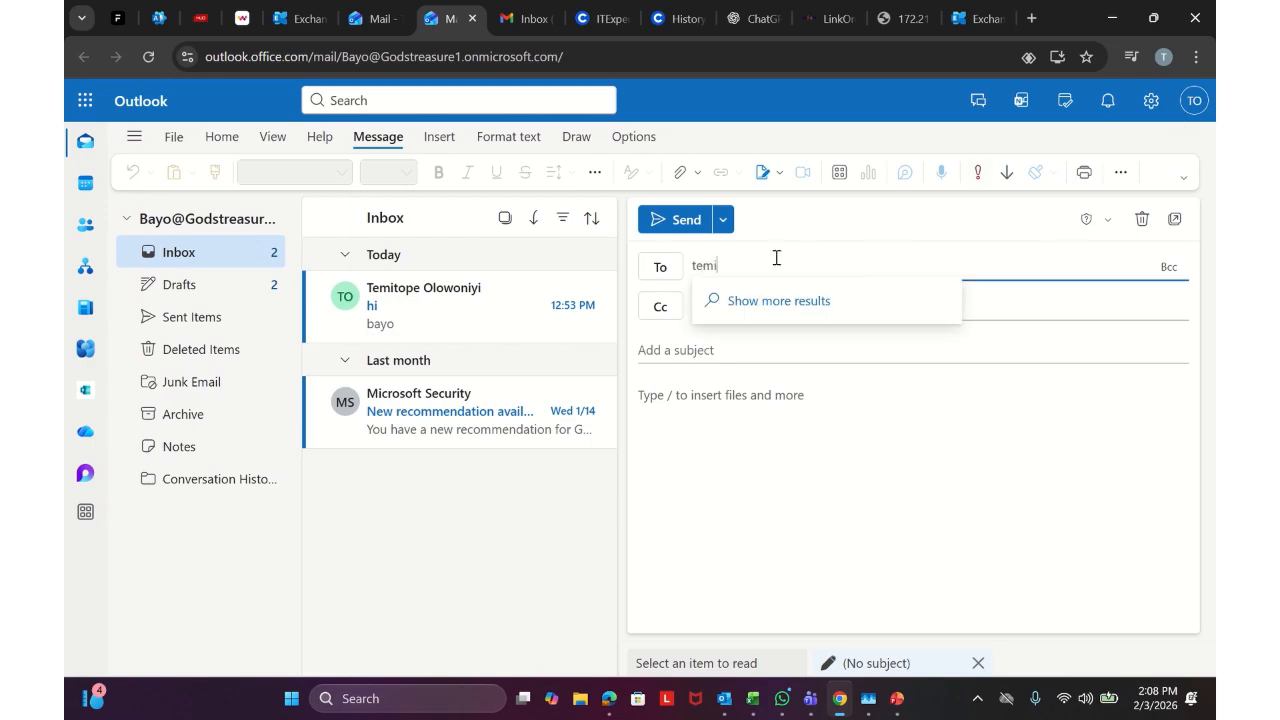
{"action": "left_click", "coordinate": [793, 294]}
{"action": "left_click", "coordinate": [727, 345]}
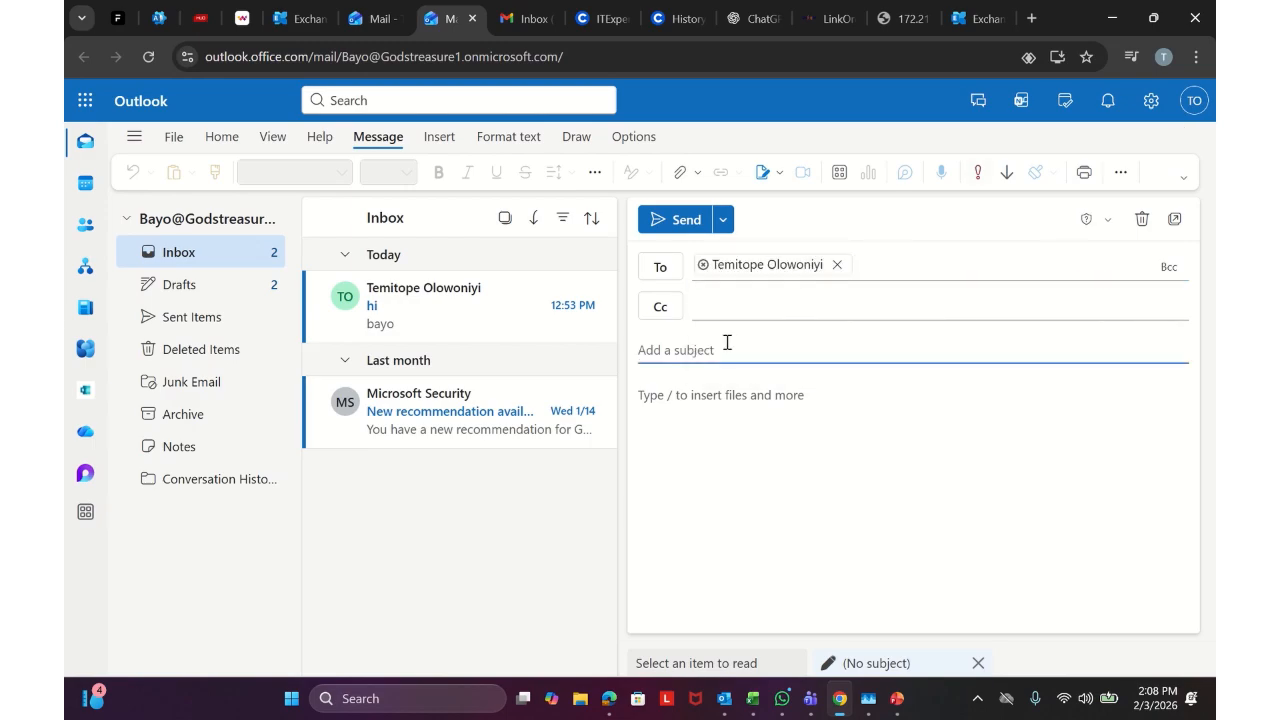
{"action": "type", "text": "Shared mailbox"}
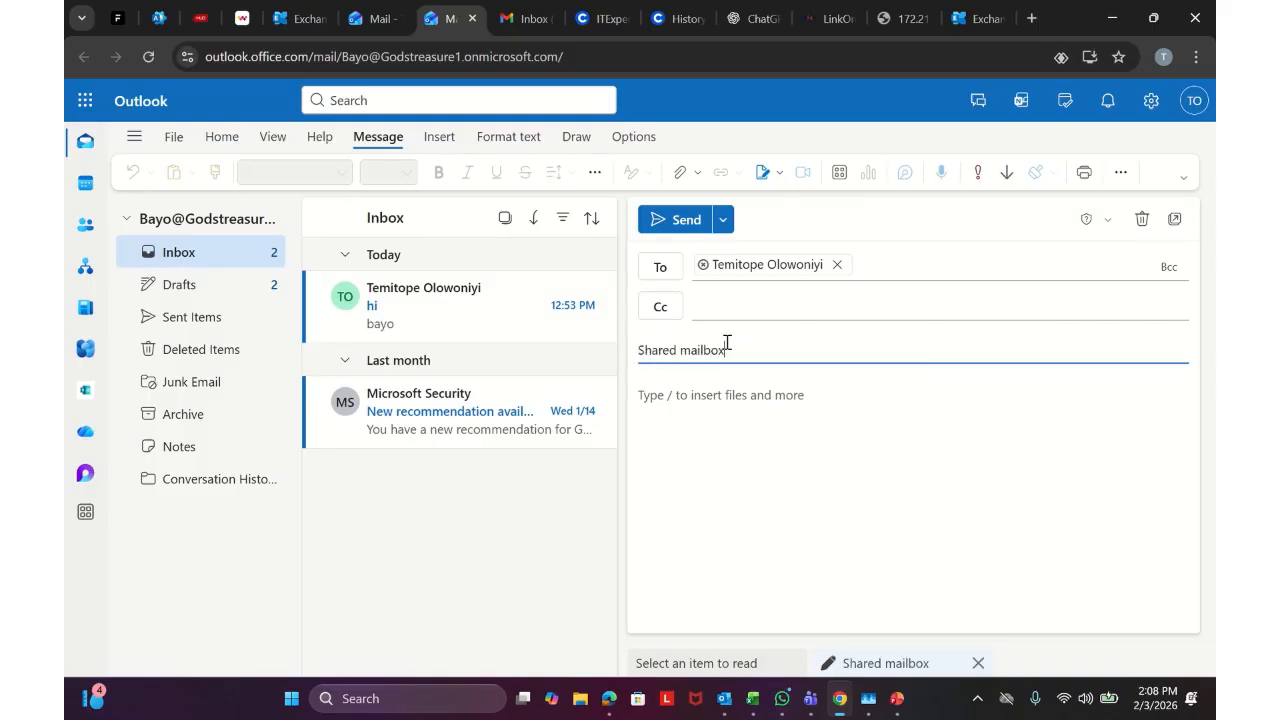
{"action": "left_click", "coordinate": [731, 395]}
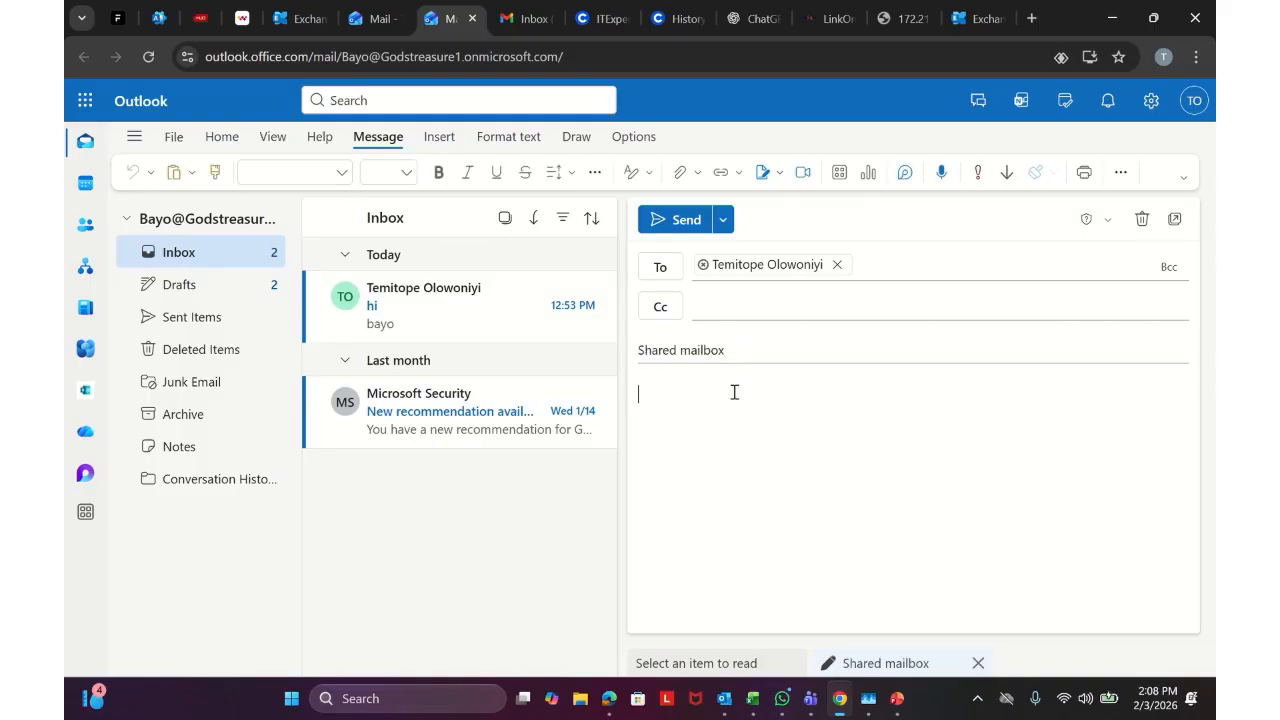
{"action": "left_click", "coordinate": [706, 222]}
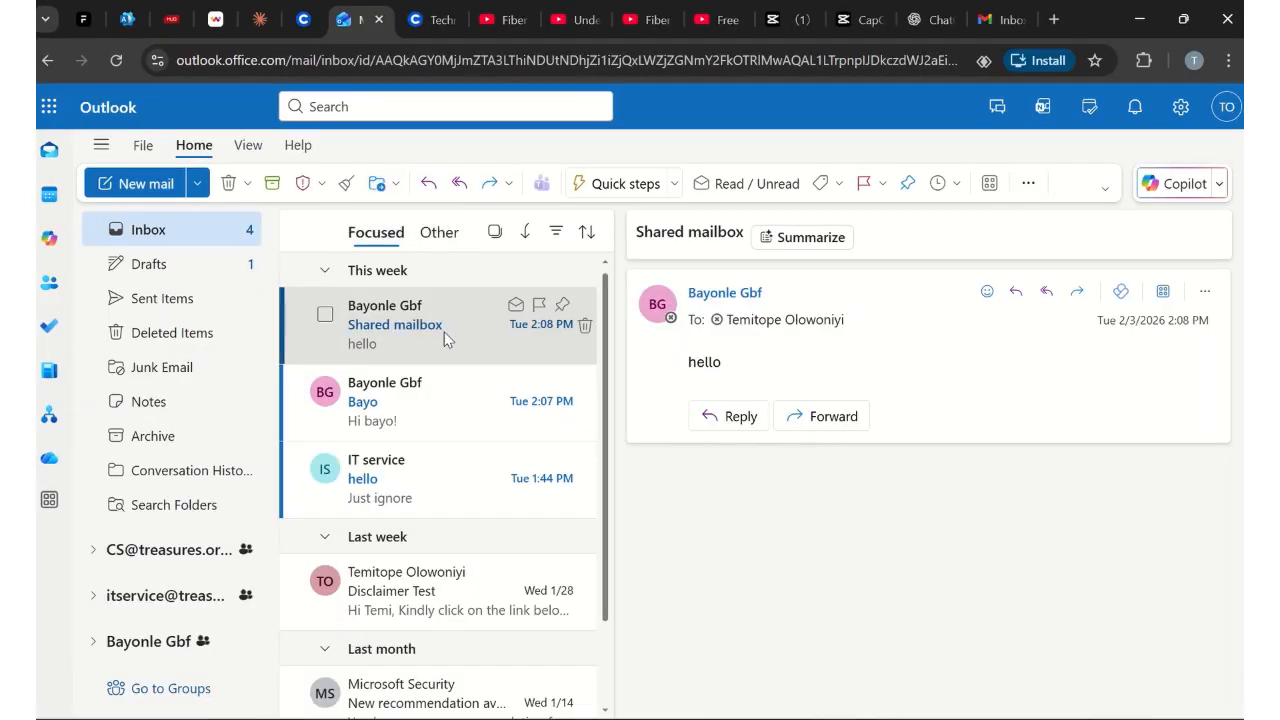
Open the received 'Shared mailbox' message in the main Inbox and scroll through it
{"action": "left_click", "coordinate": [466, 338]}
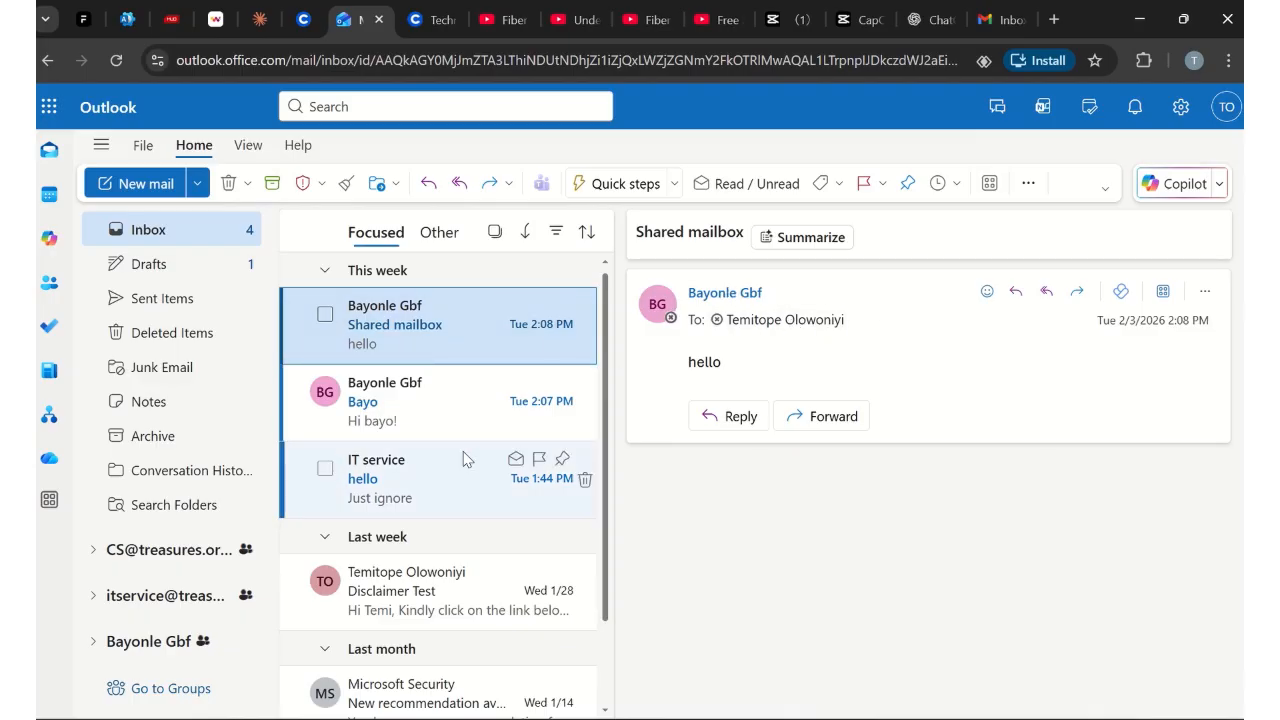
{"action": "scroll", "coordinate": [468, 457], "scroll_direction": "down", "scroll_amount": 1}
{"action": "scroll", "coordinate": [470, 457], "scroll_direction": "up", "scroll_amount": 1}
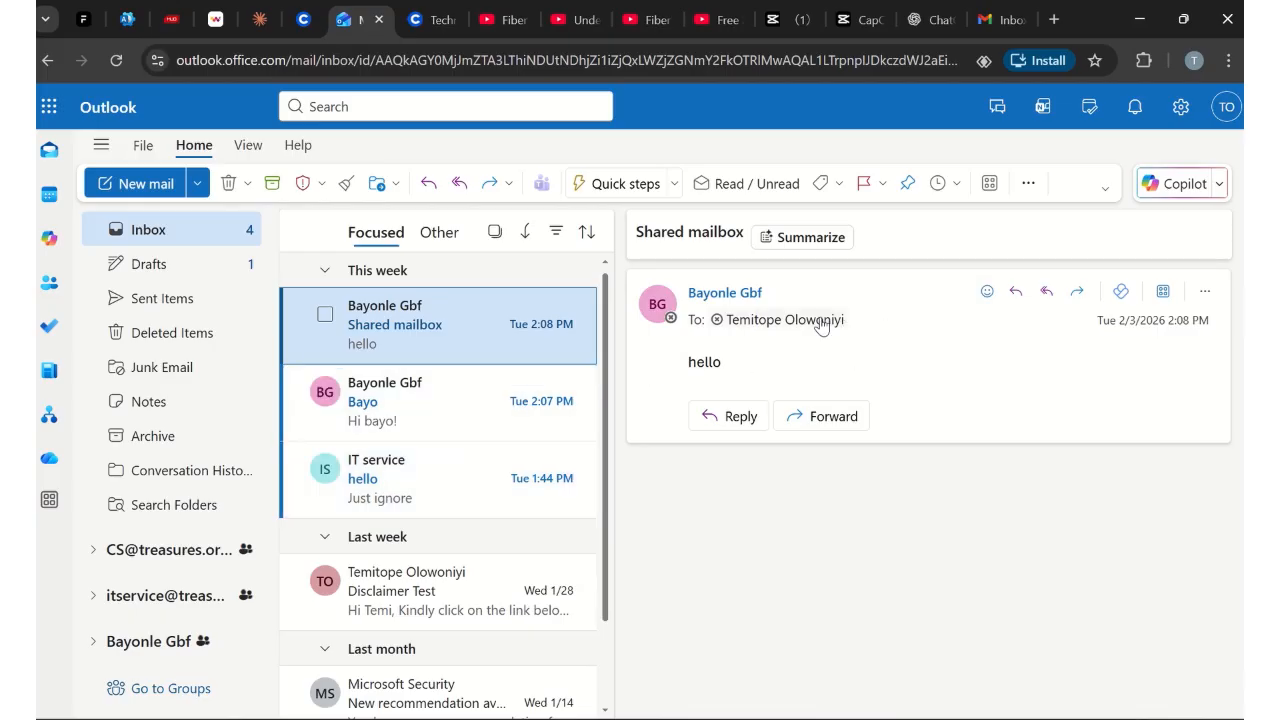
{"action": "mouse_move", "coordinate": [703, 303]}
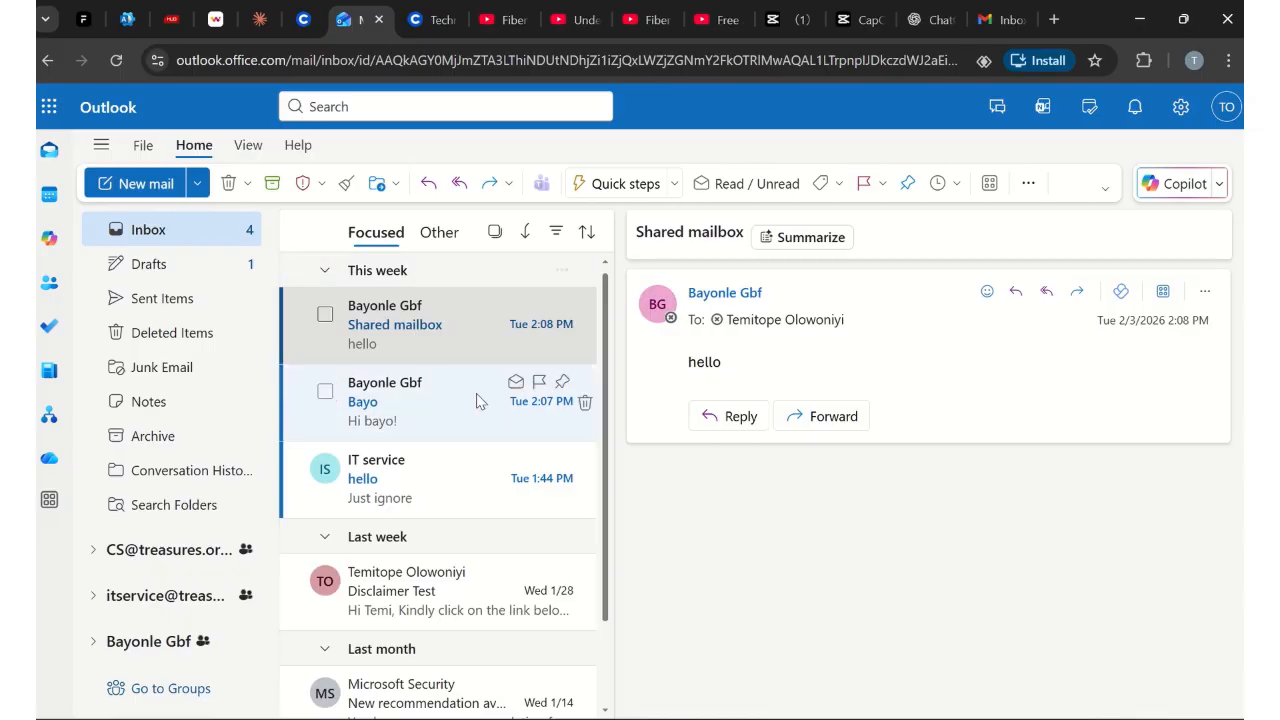
{"action": "scroll", "coordinate": [474, 405], "scroll_direction": "down", "scroll_amount": 1}
{"action": "scroll", "coordinate": [474, 408], "scroll_direction": "up", "scroll_amount": 1}
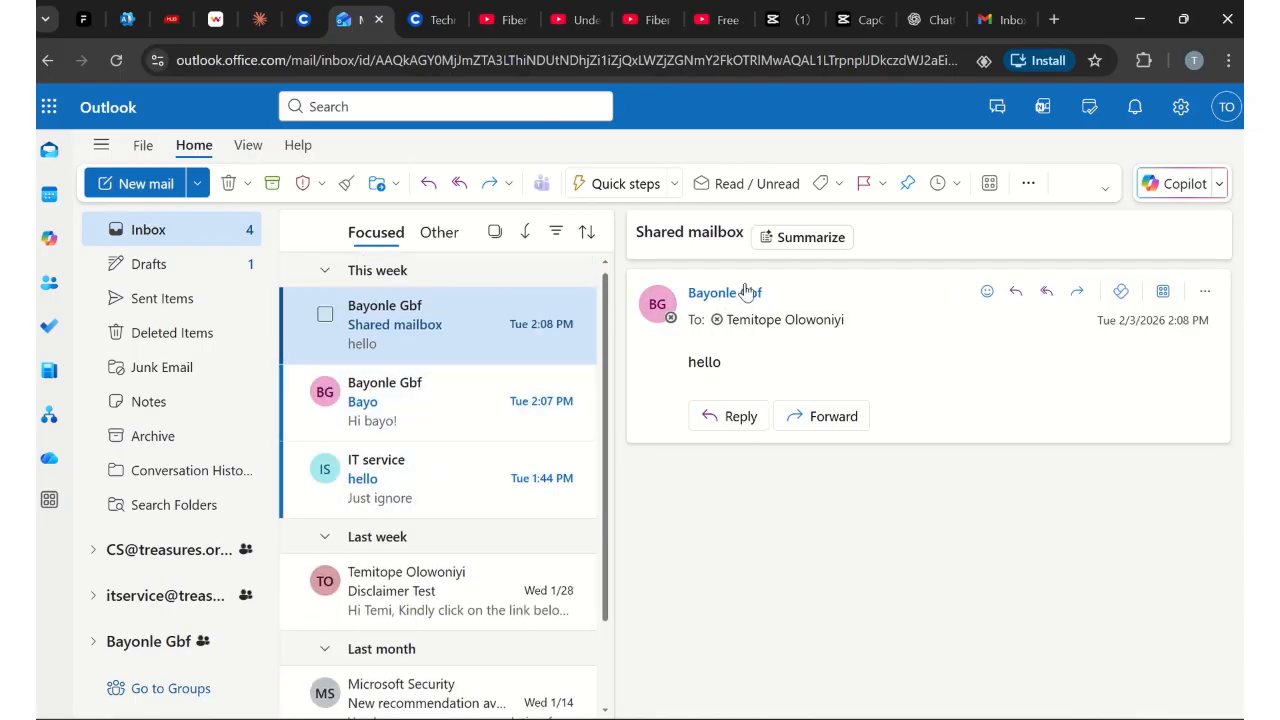
{"action": "scroll", "coordinate": [577, 400], "scroll_direction": "down", "scroll_amount": 1}
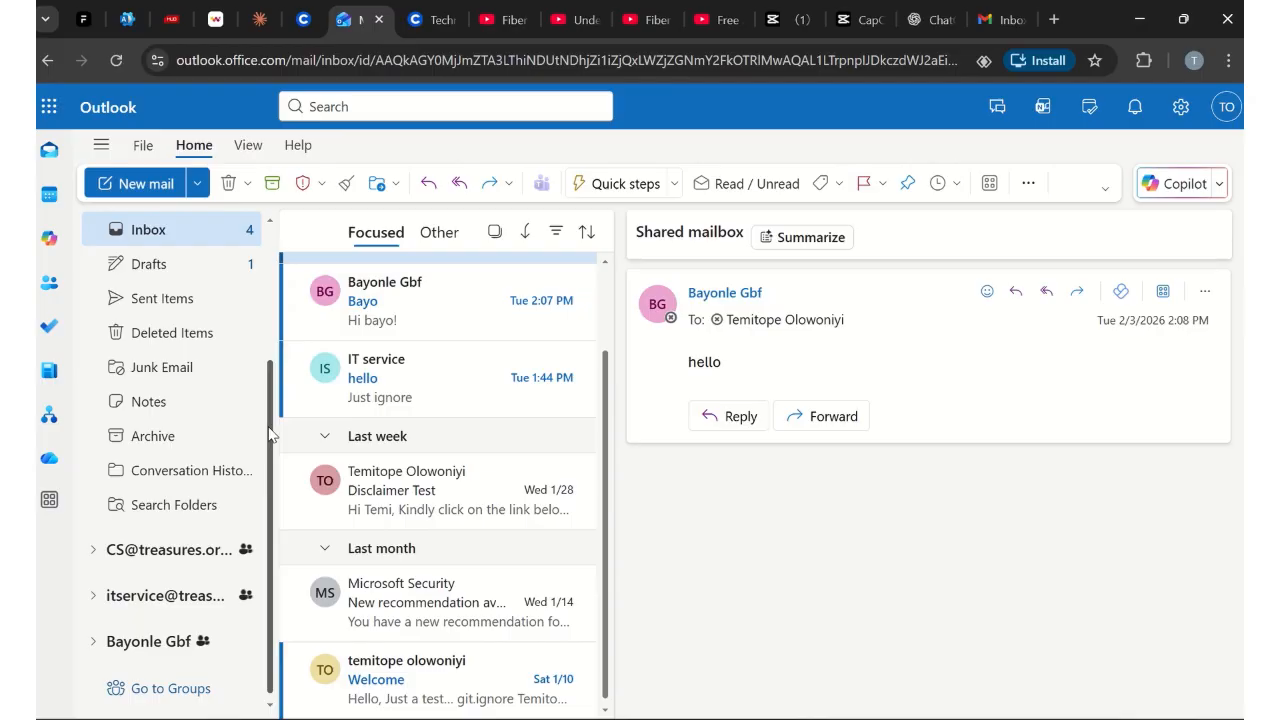
{"action": "scroll", "coordinate": [268, 434], "scroll_direction": "up", "scroll_amount": 3}
{"action": "scroll", "coordinate": [268, 434], "scroll_direction": "down", "scroll_amount": 3}
{"action": "scroll", "coordinate": [270, 428], "scroll_direction": "up", "scroll_amount": 4}
{"action": "scroll", "coordinate": [270, 428], "scroll_direction": "down", "scroll_amount": 2}
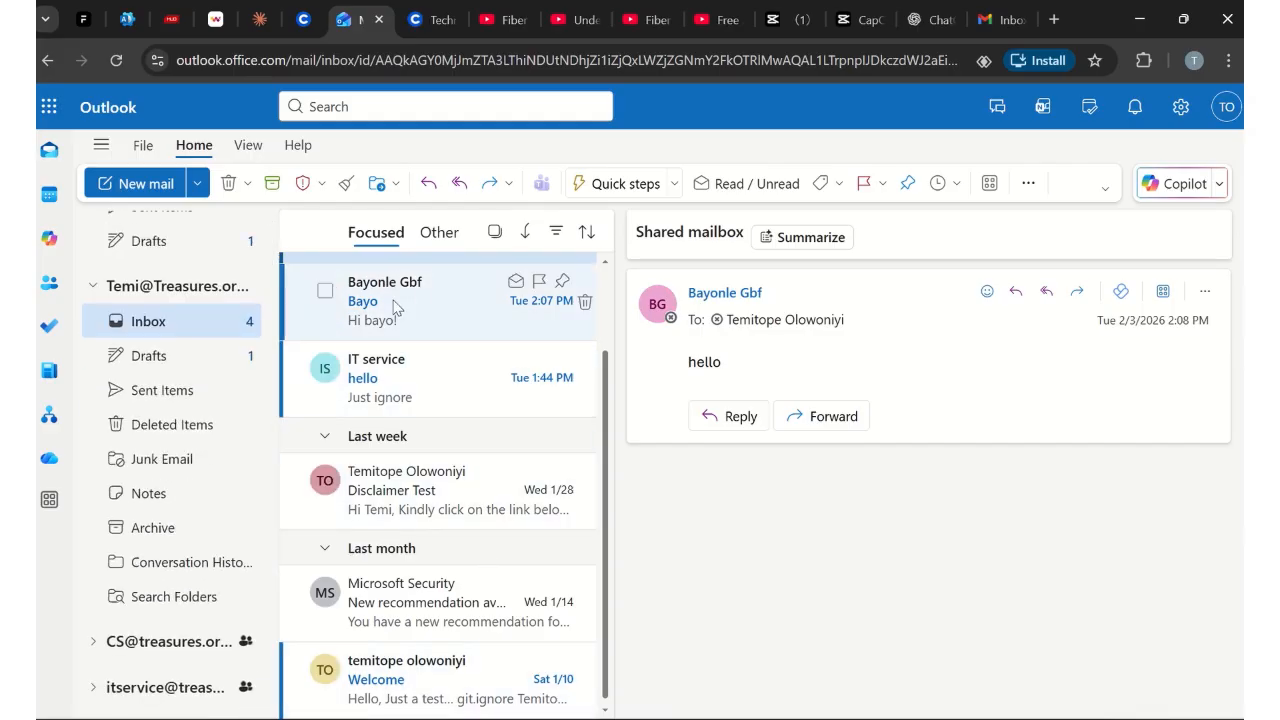
{"action": "scroll", "coordinate": [255, 497], "scroll_direction": "down", "scroll_amount": 2}
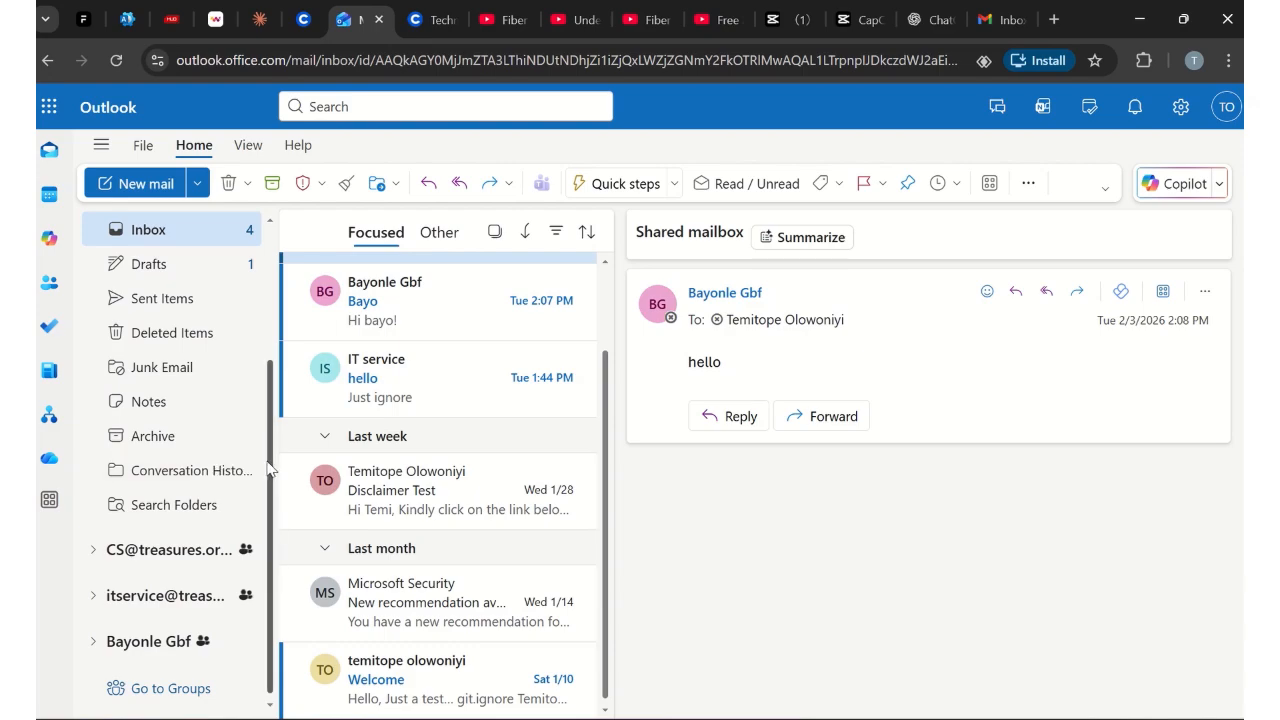
{"action": "scroll", "coordinate": [258, 472], "scroll_direction": "up", "scroll_amount": 4}
{"action": "scroll", "coordinate": [294, 479], "scroll_direction": "up", "scroll_amount": 2}
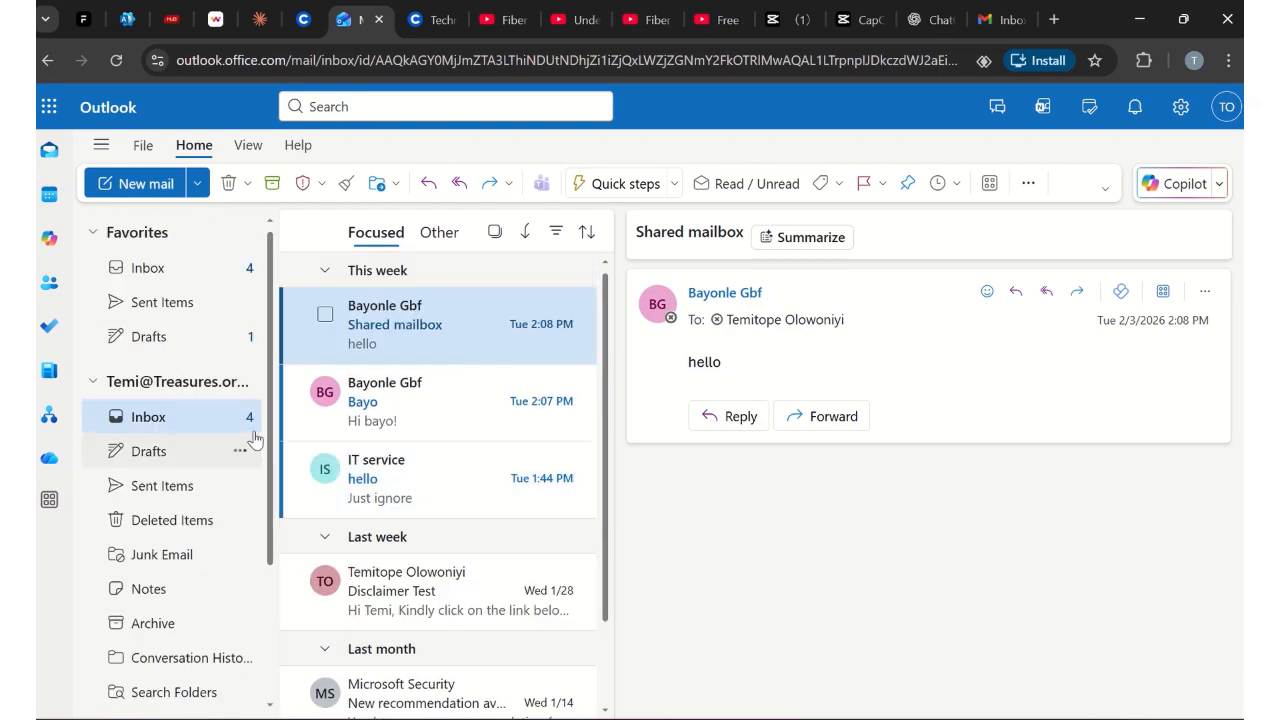
{"action": "scroll", "coordinate": [268, 322], "scroll_direction": "down", "scroll_amount": 4}
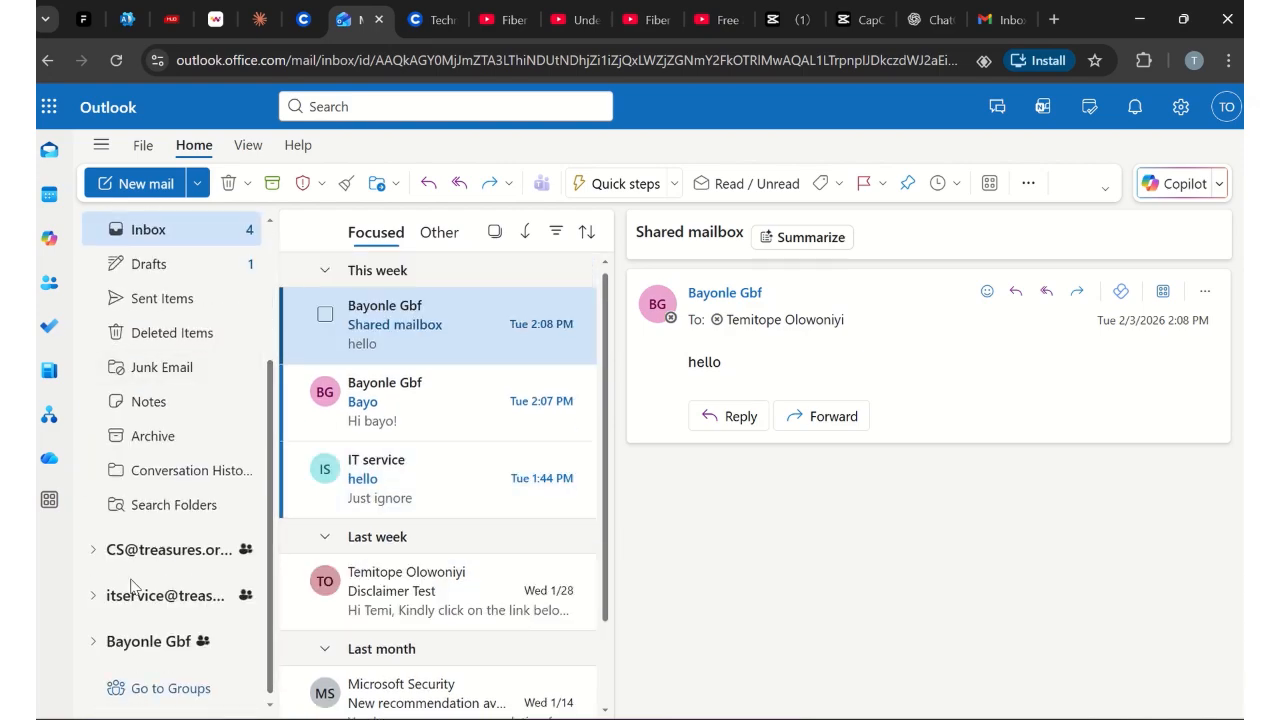
{"action": "scroll", "coordinate": [608, 421], "scroll_direction": "down", "scroll_amount": 2}
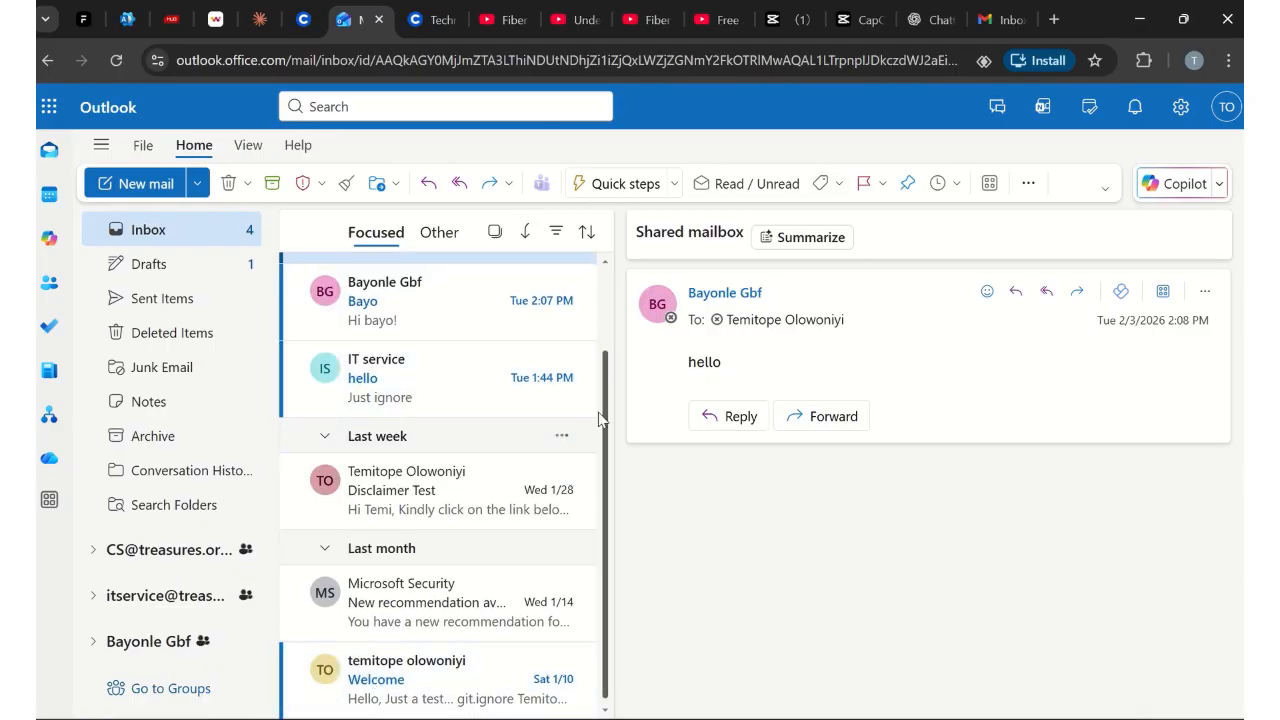
{"action": "scroll", "coordinate": [603, 409], "scroll_direction": "up", "scroll_amount": 2}
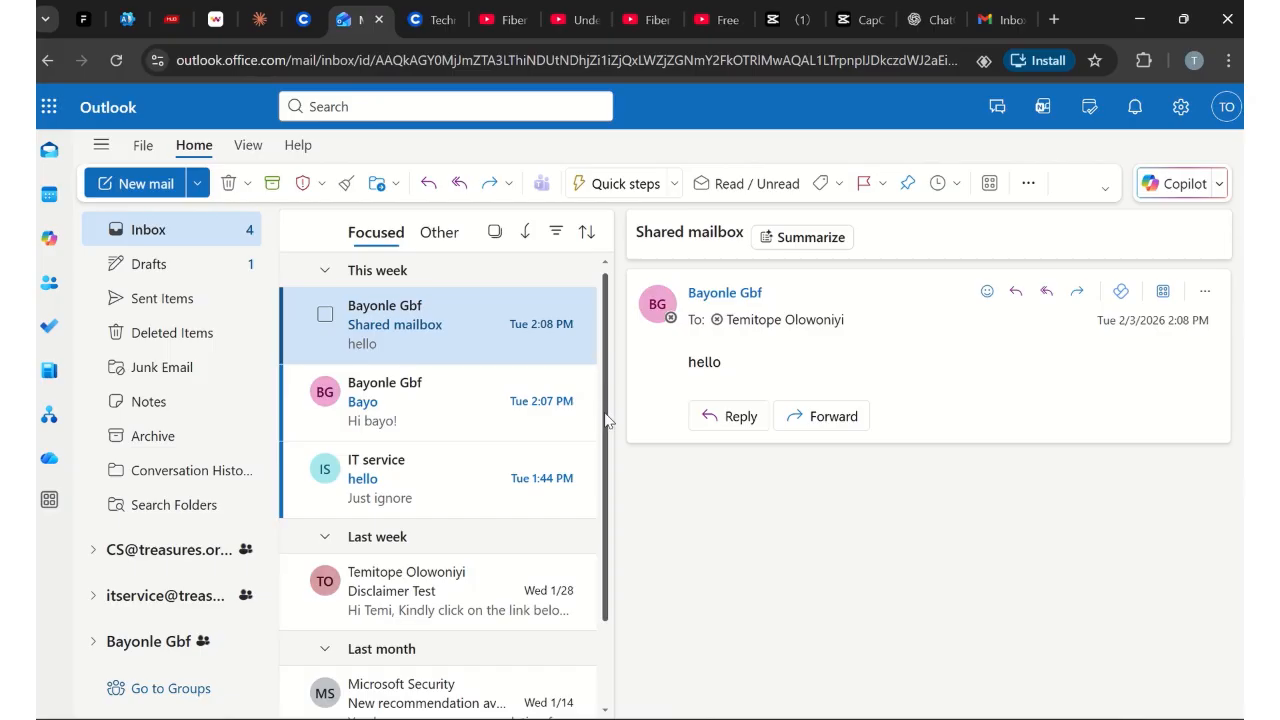
{"action": "scroll", "coordinate": [603, 421], "scroll_direction": "down", "scroll_amount": 2}
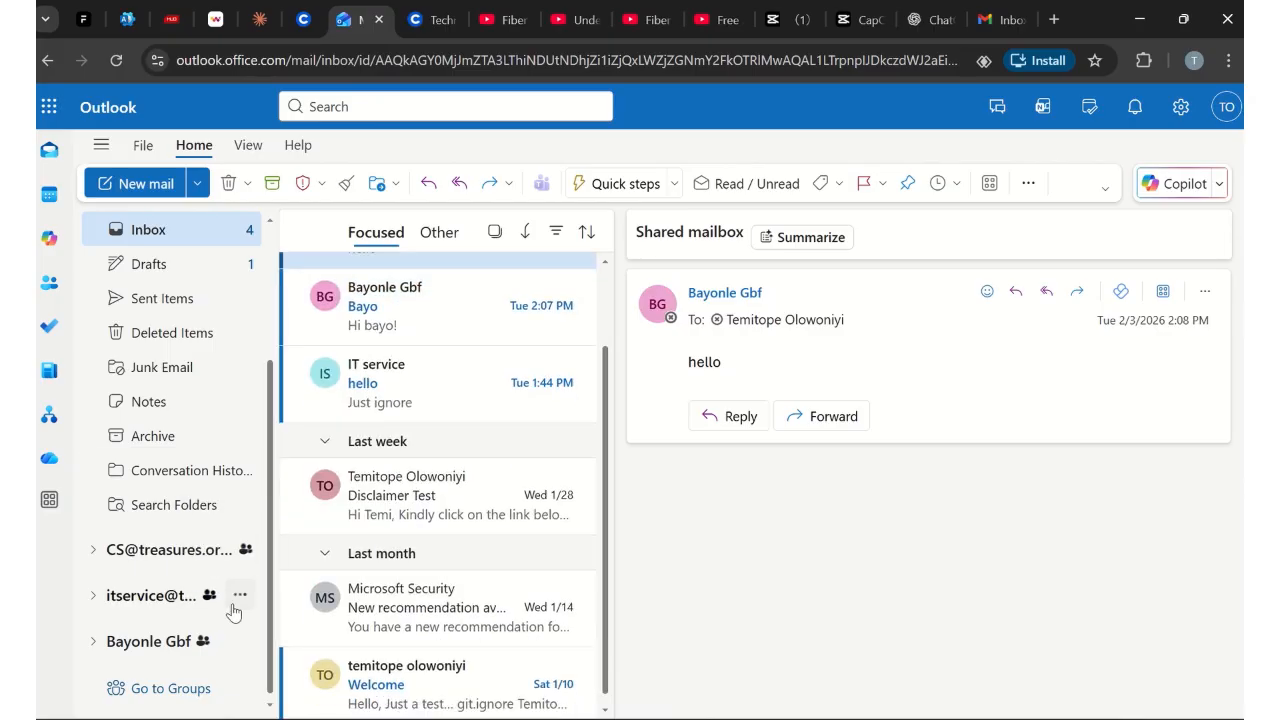